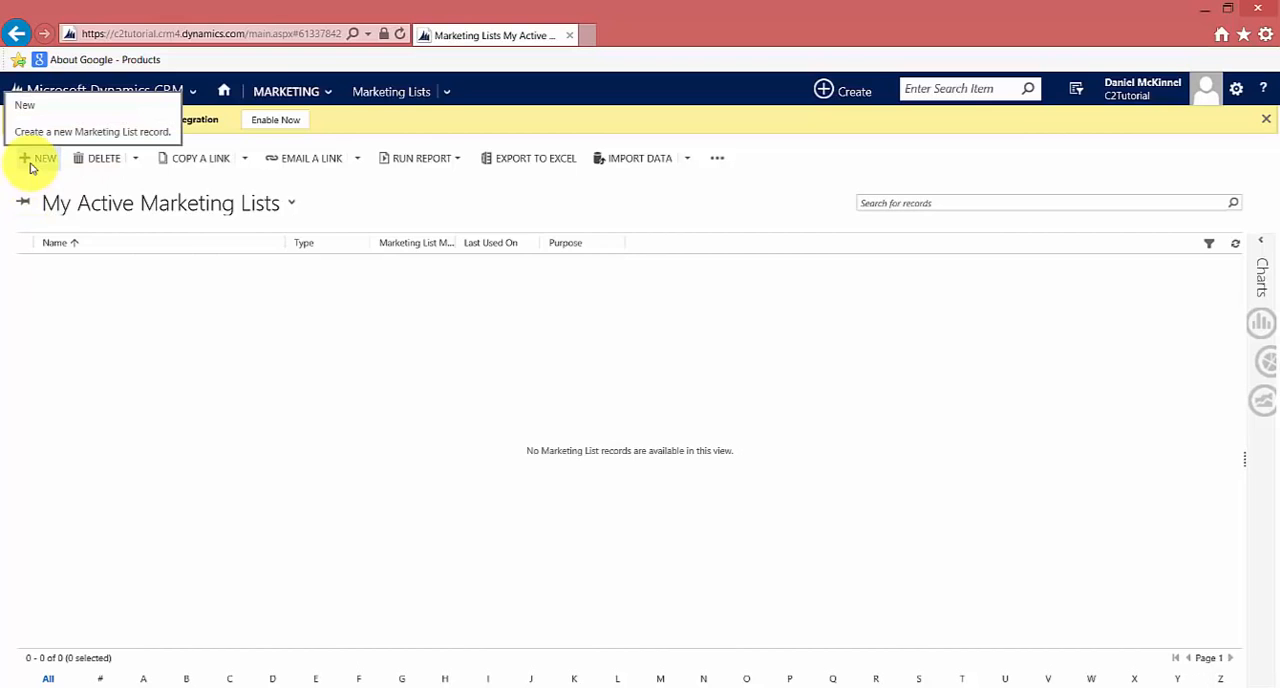
# Create a new marketing list and name it "Demo Static List"
pyautogui.click(38, 158)
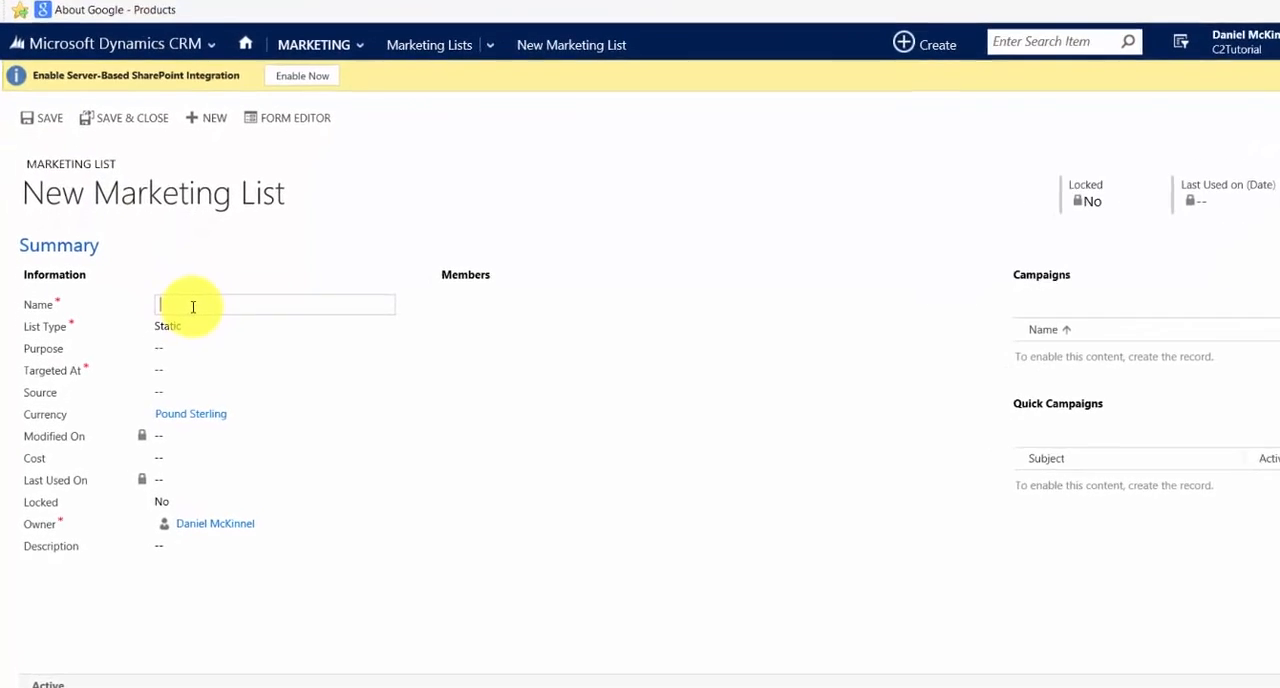
pyautogui.write('Demo test')
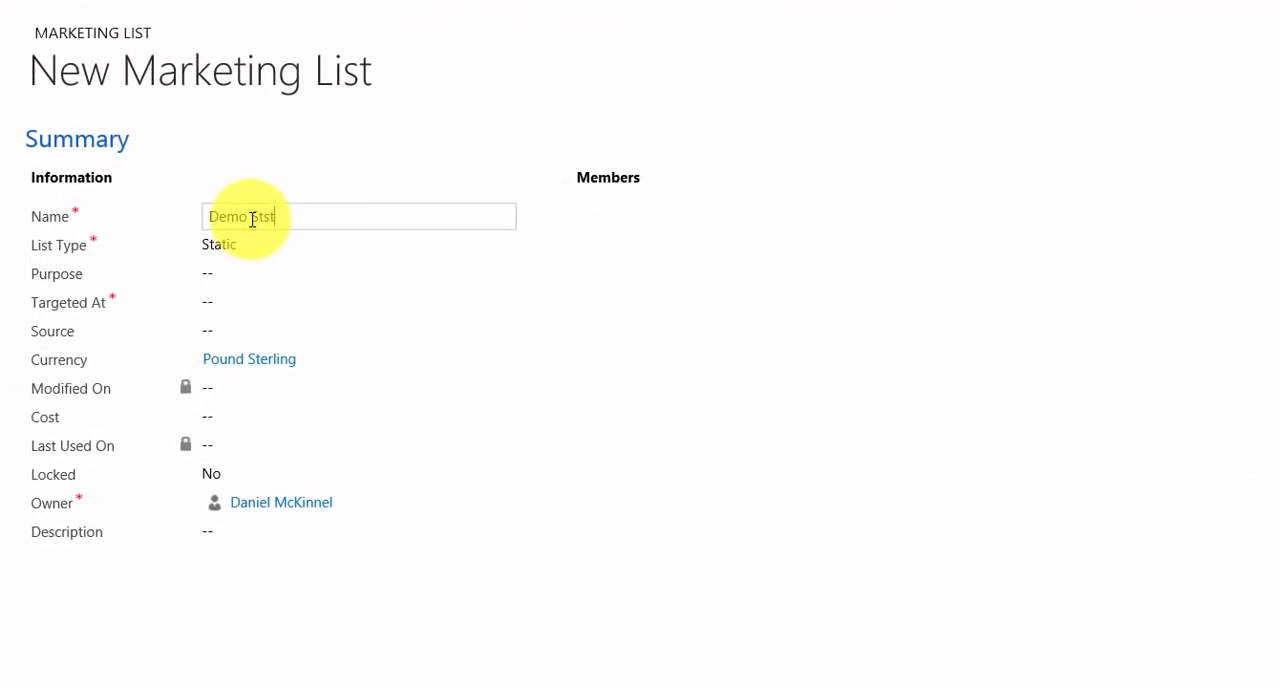
pyautogui.write('ic List')
pyautogui.click(268, 215)
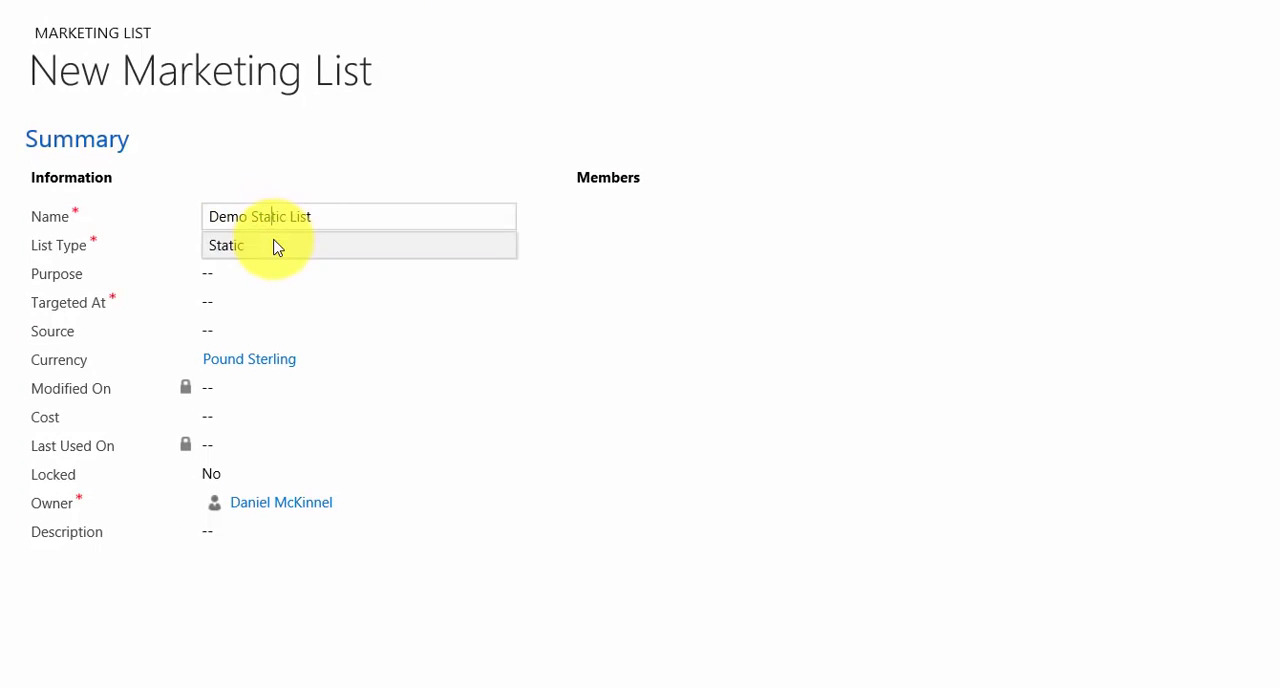
# Switch the list type to Dynamic and back to Static
pyautogui.click(275, 245)
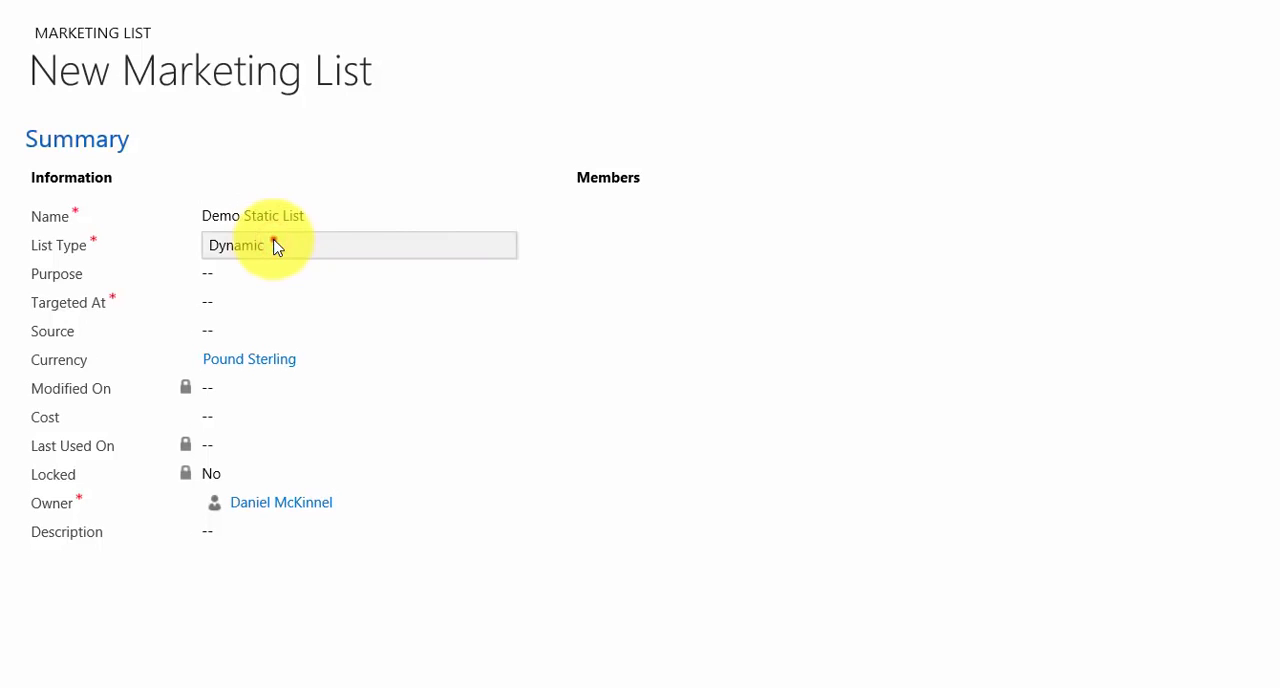
pyautogui.click(276, 246)
pyautogui.click(276, 246)
pyautogui.click(276, 246)
pyautogui.click(276, 246)
pyautogui.click(276, 246)
# Enter "Happy Easter Message" as the purpose of the marketing list
pyautogui.click(229, 279)
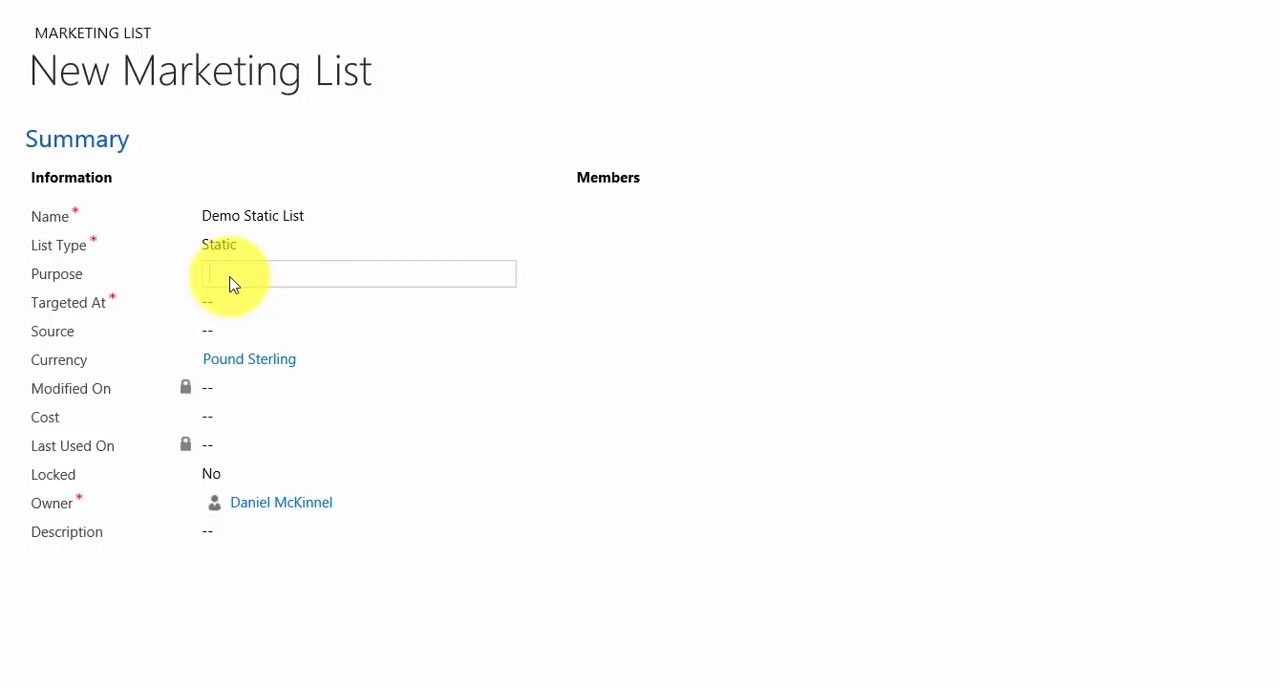
pyautogui.write('Happy Easter Message')
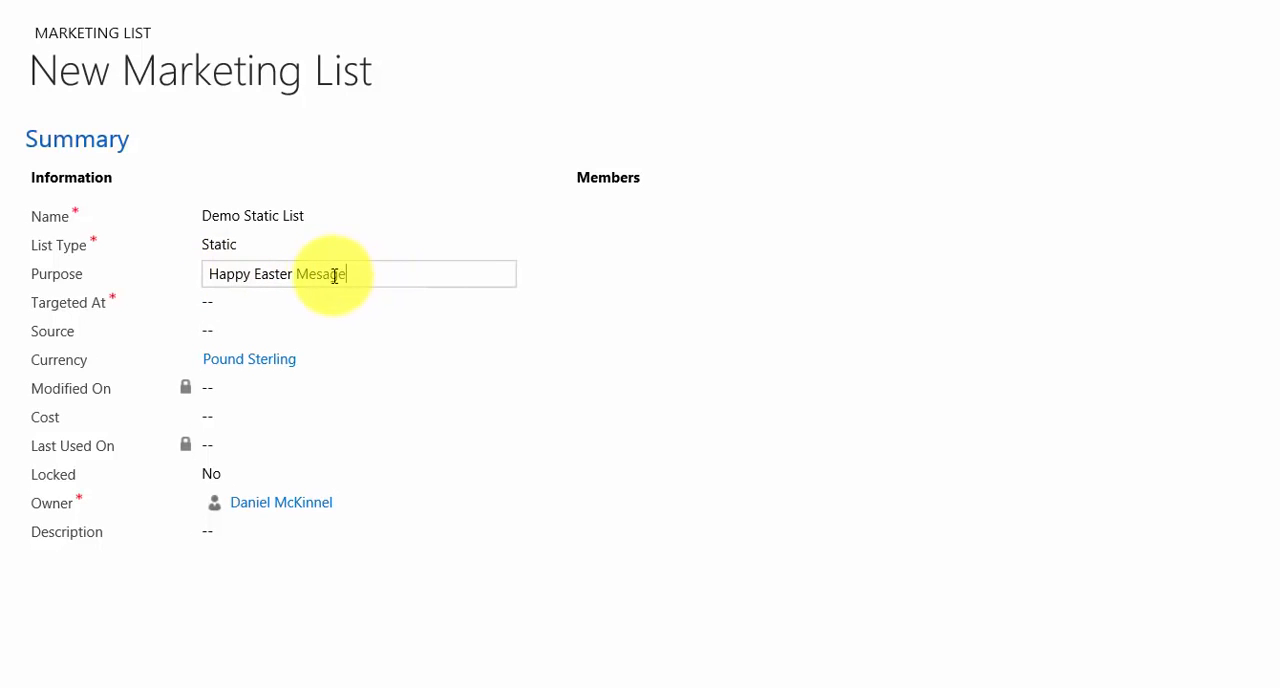
pyautogui.click(322, 274)
pyautogui.write('s')
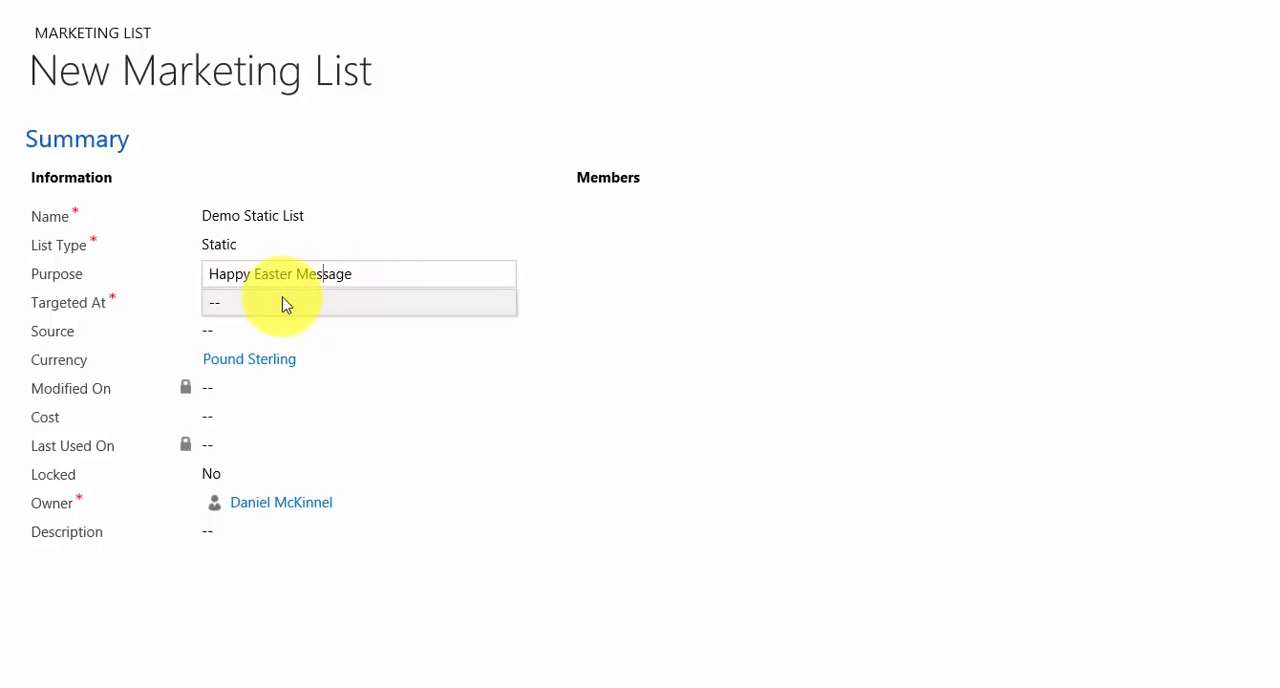
# Set the marketing list to be targeted at Lead records
pyautogui.click(283, 304)
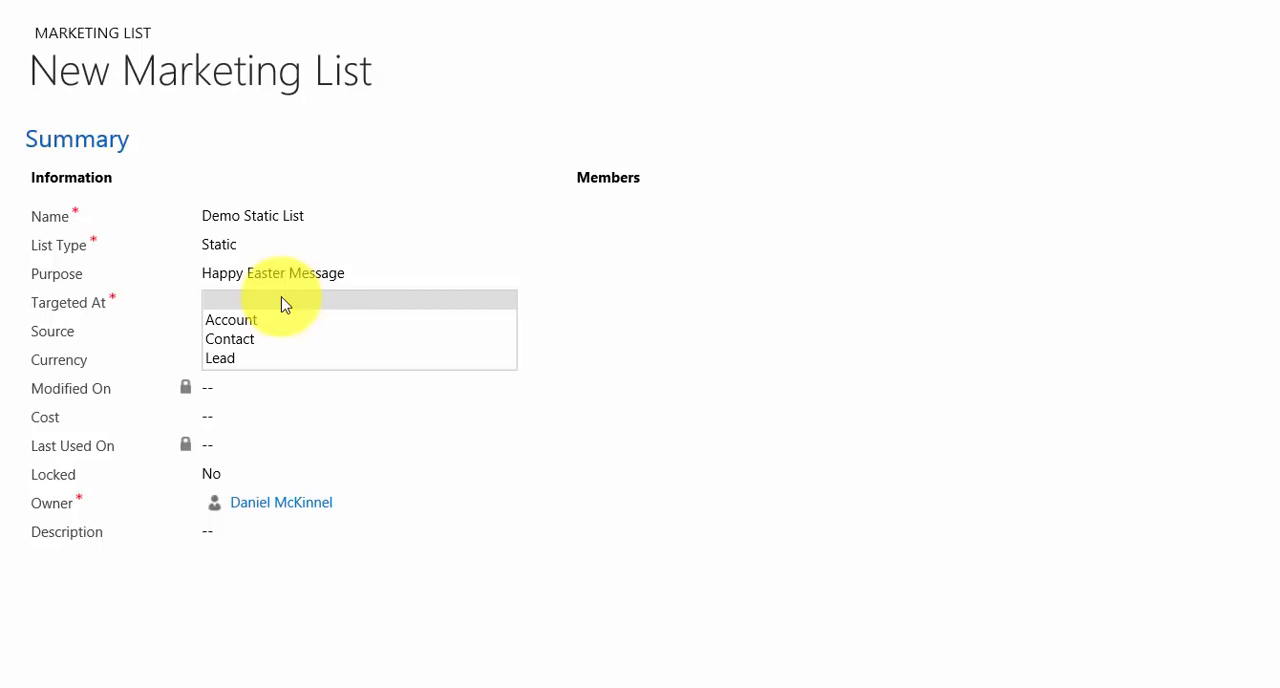
pyautogui.click(258, 357)
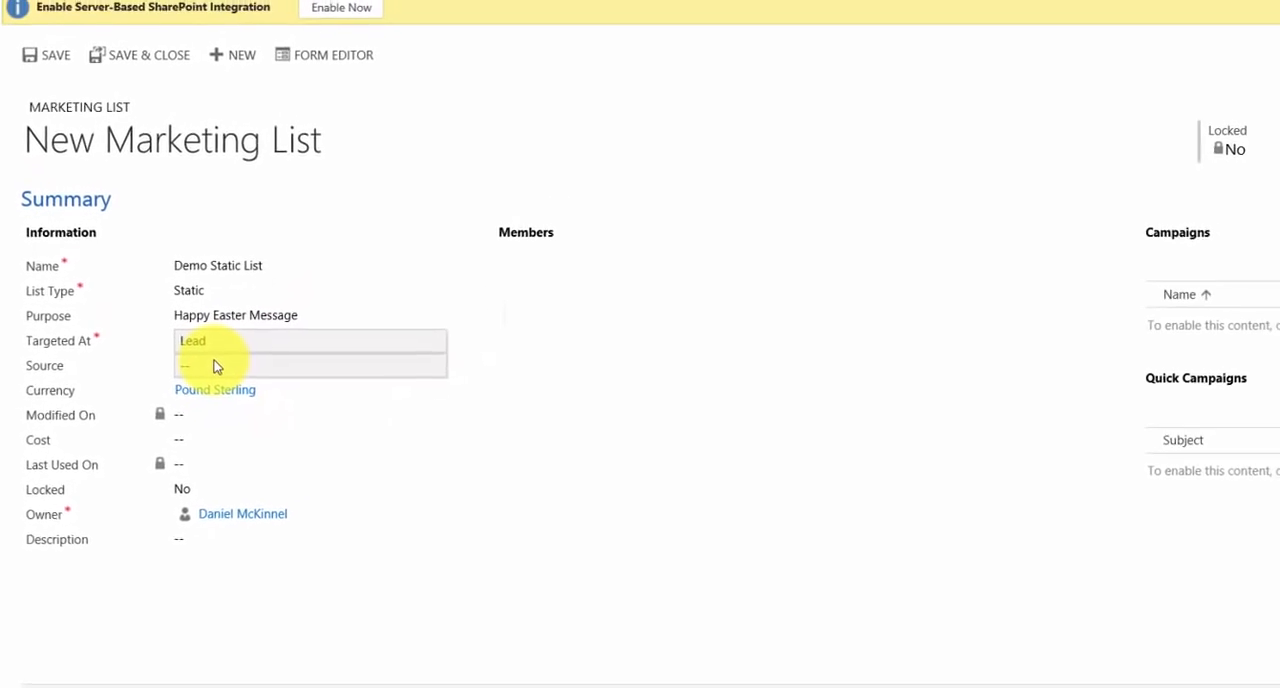
pyautogui.click(237, 342)
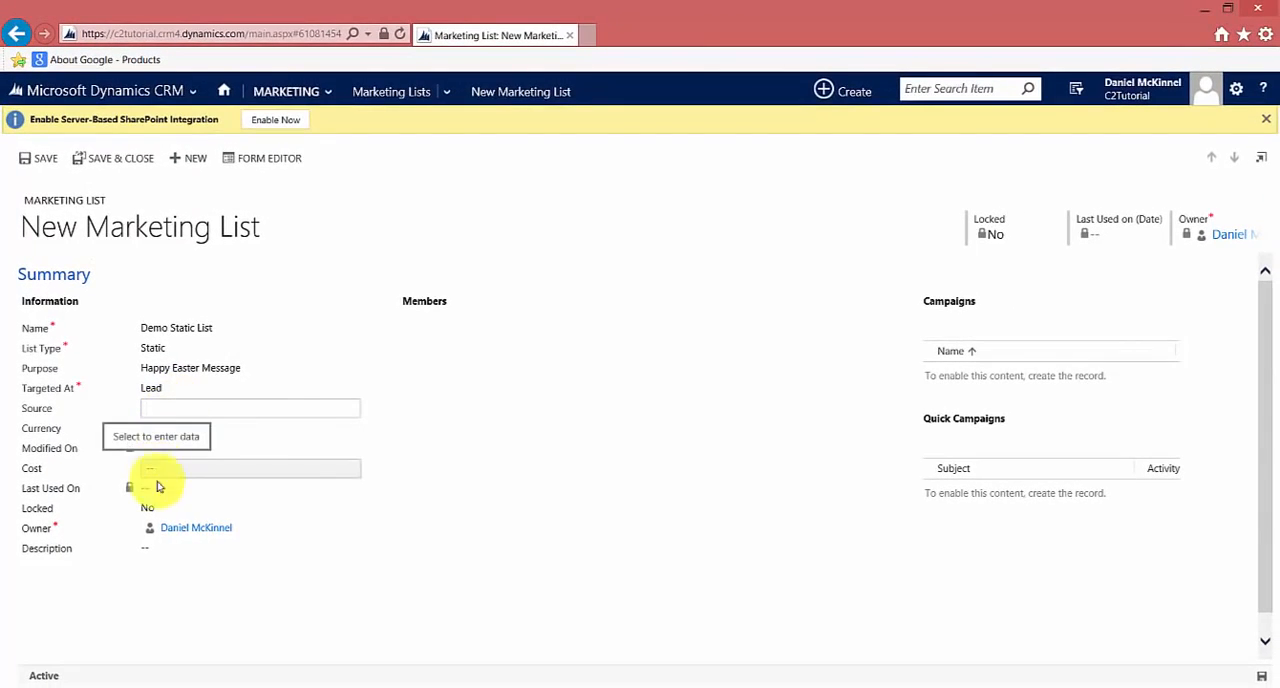
# Enter "Description goes here" as the description and save the marketing list
pyautogui.click(150, 561)
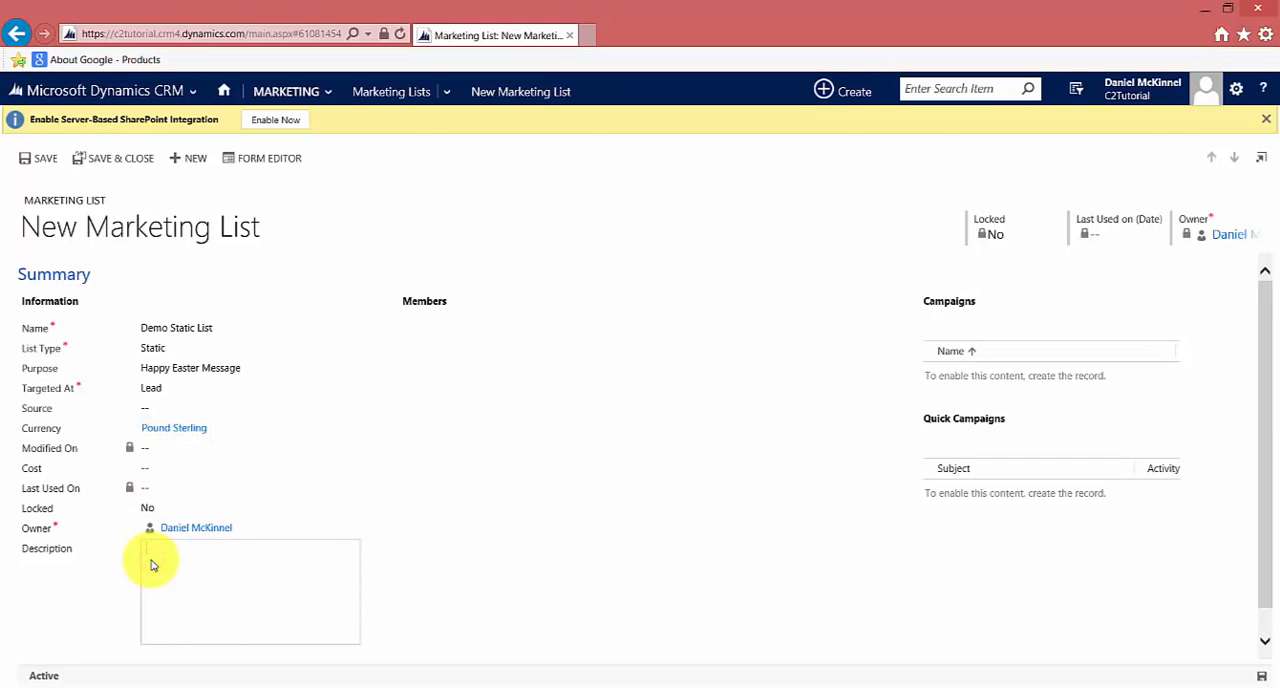
pyautogui.write('Description goes here')
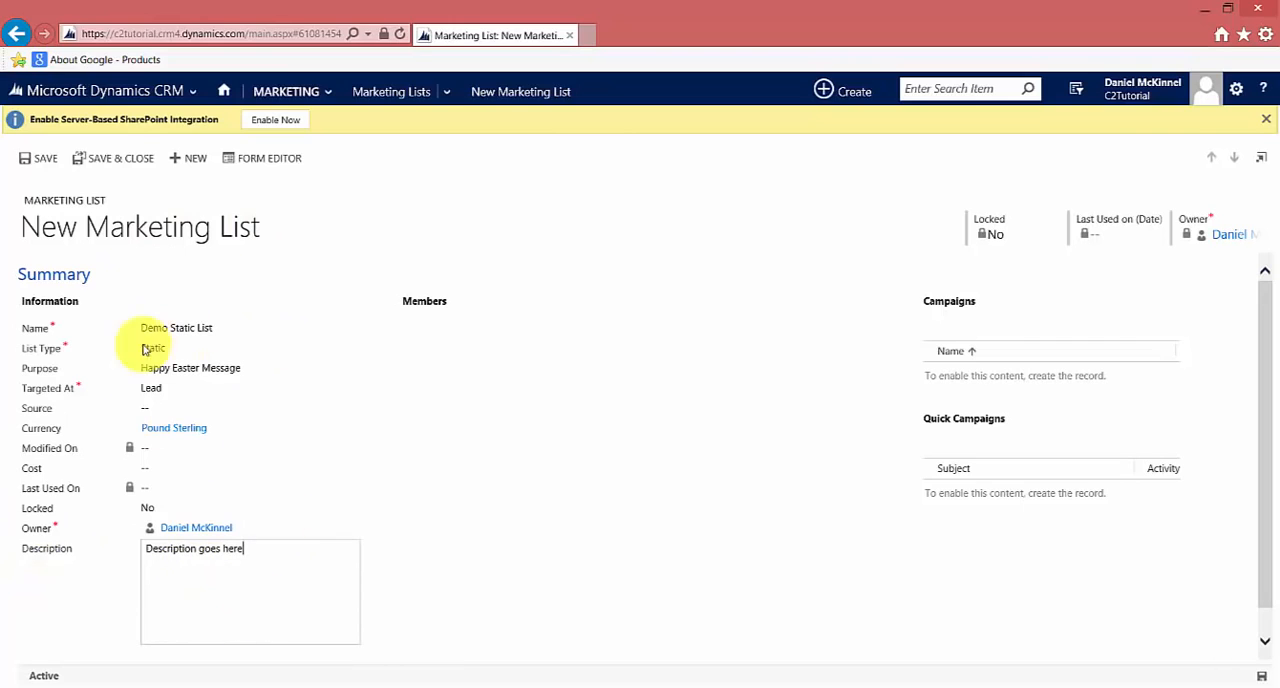
pyautogui.click(263, 548)
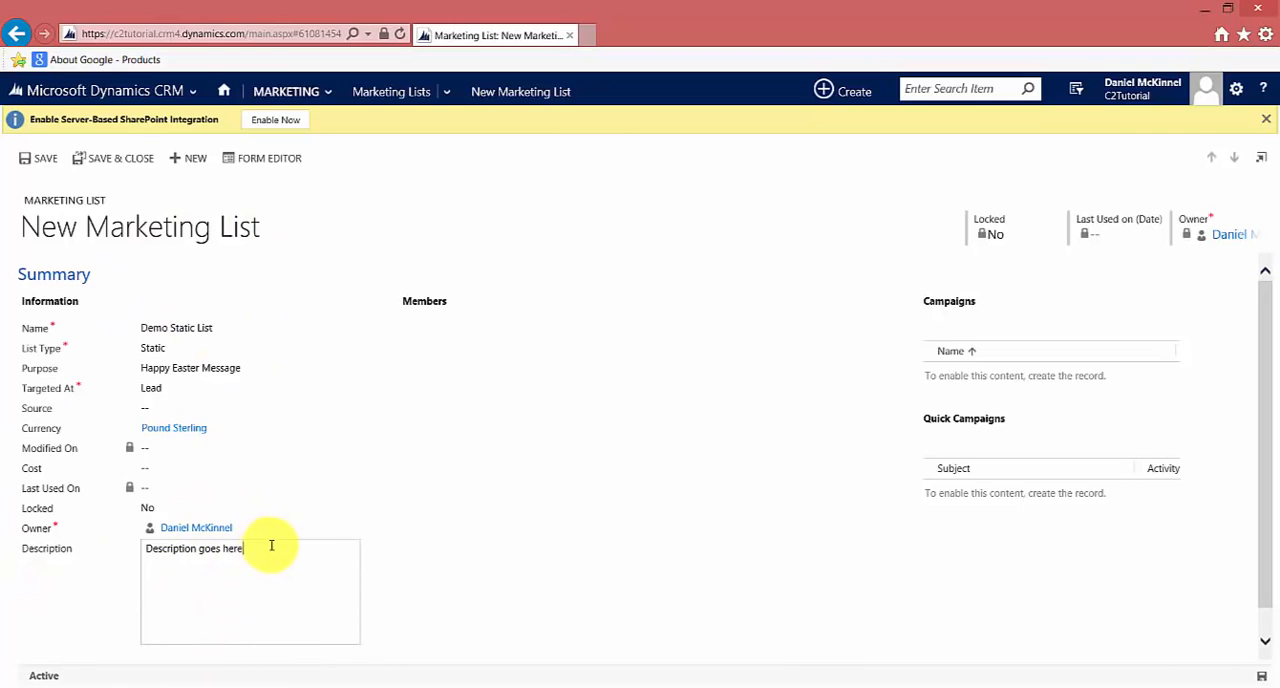
pyautogui.click(40, 165)
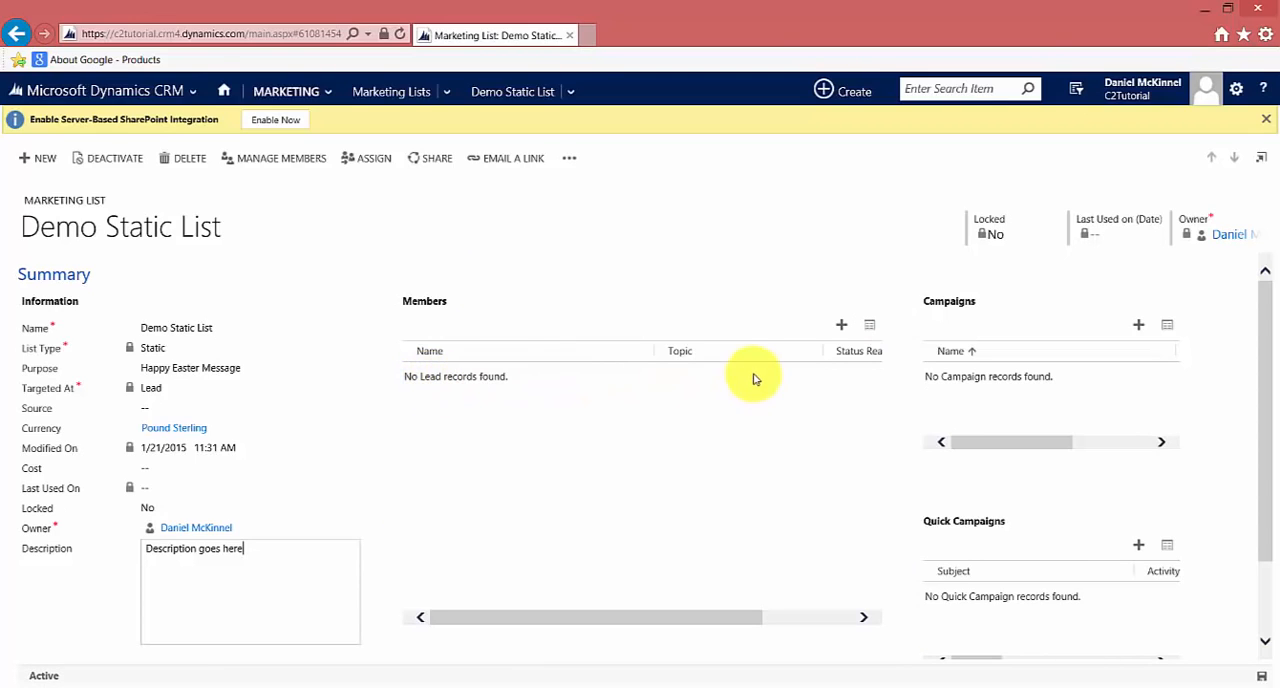
# Start adding members to the saved list with the Add using Lookup method
pyautogui.click(840, 328)
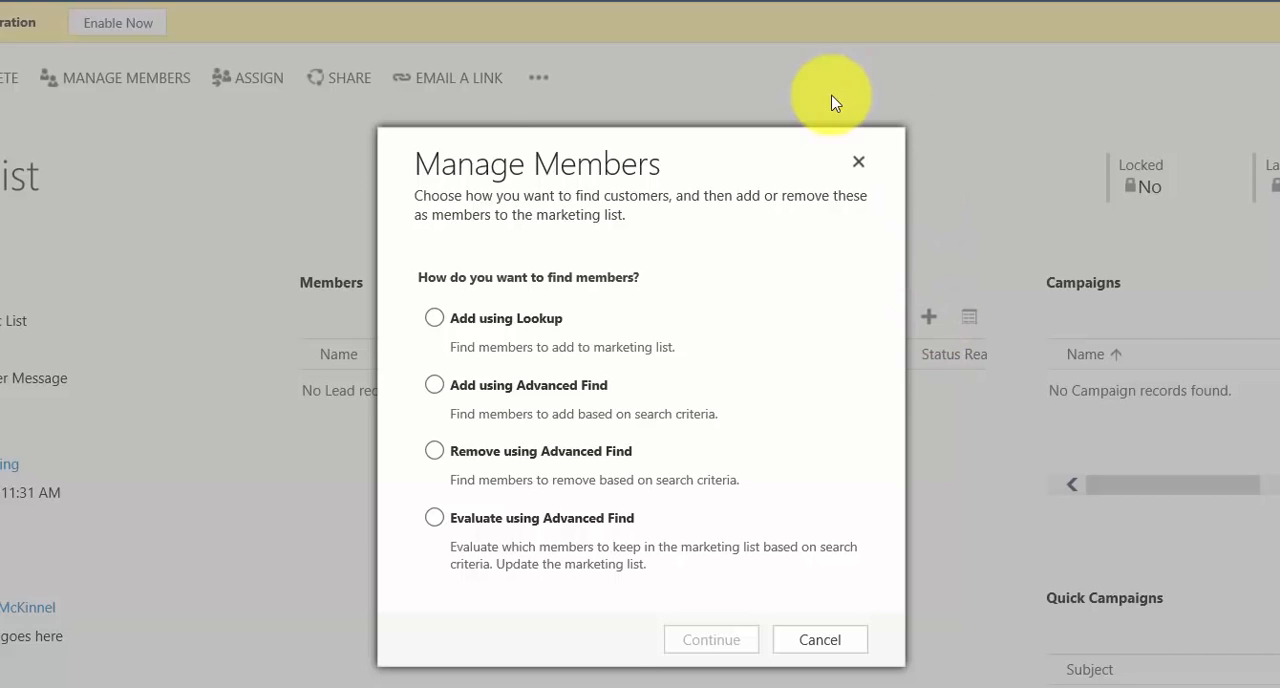
pyautogui.click(435, 319)
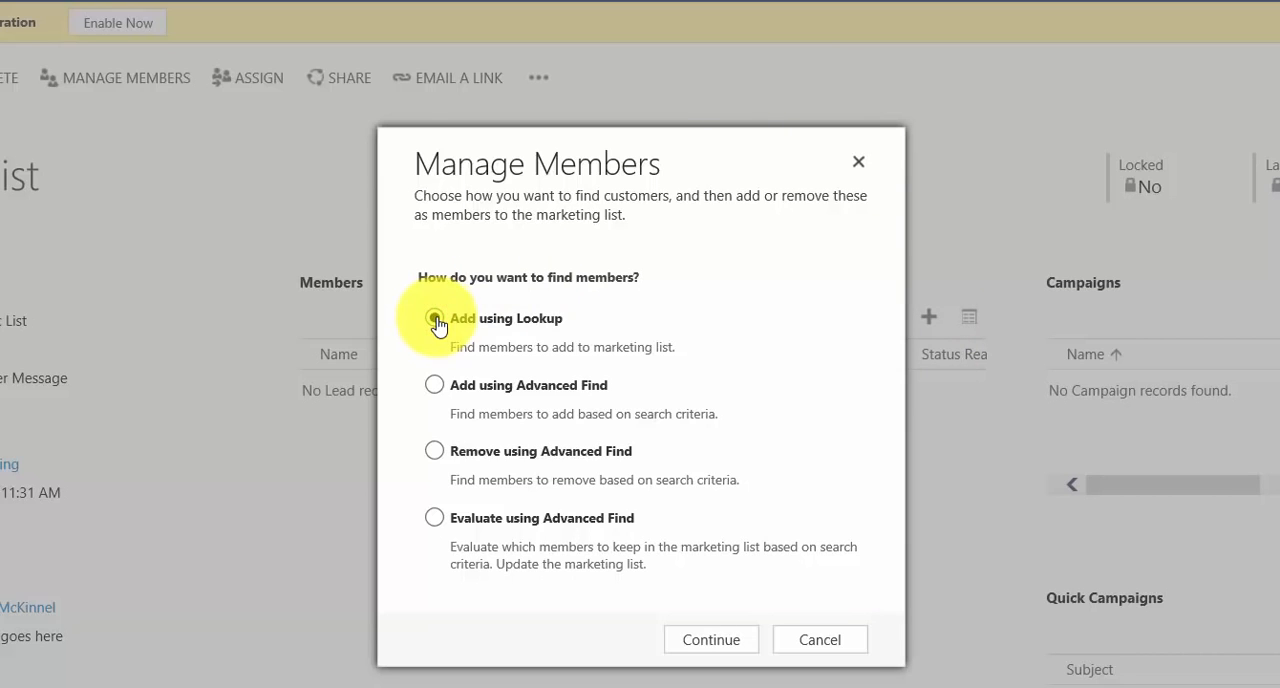
pyautogui.click(703, 640)
pyautogui.click(703, 640)
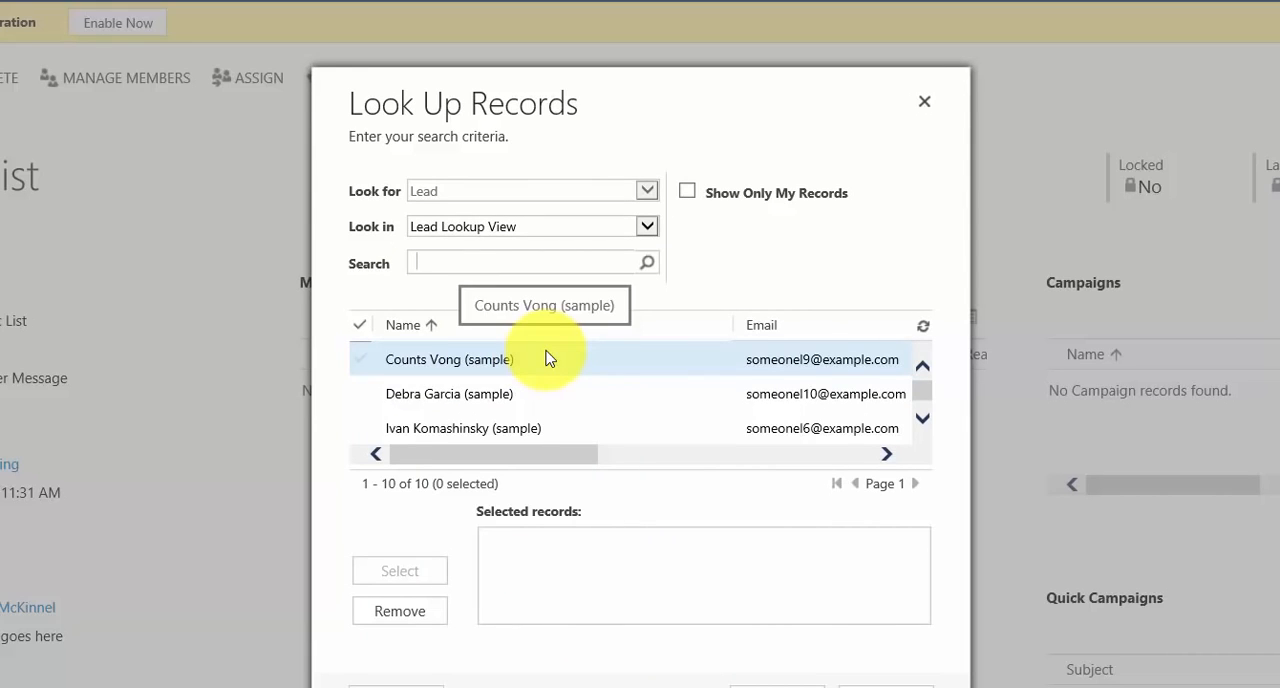
# Choose the first, third and fifth sample leads in the lookup and add them as members of the marketing list
pyautogui.scroll(-5, 548, 358)
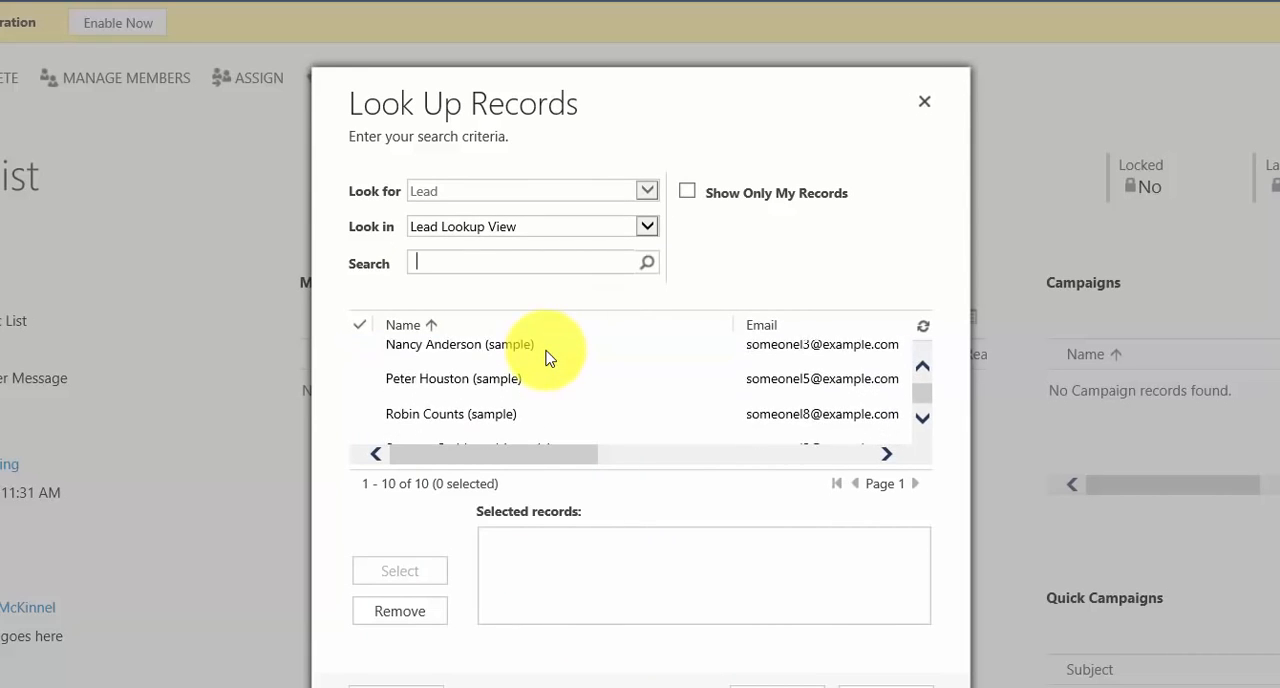
pyautogui.scroll(-2, 548, 358)
pyautogui.scroll(6, 443, 391)
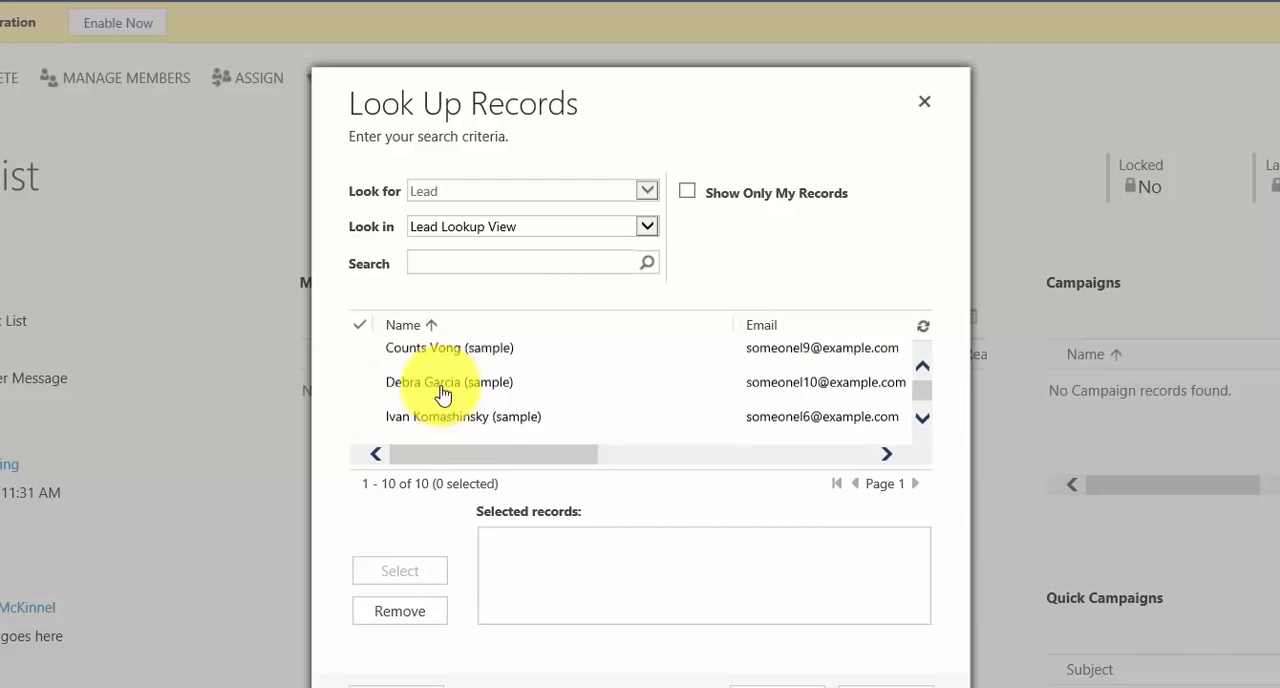
pyautogui.scroll(1, 355, 385)
pyautogui.click(363, 366)
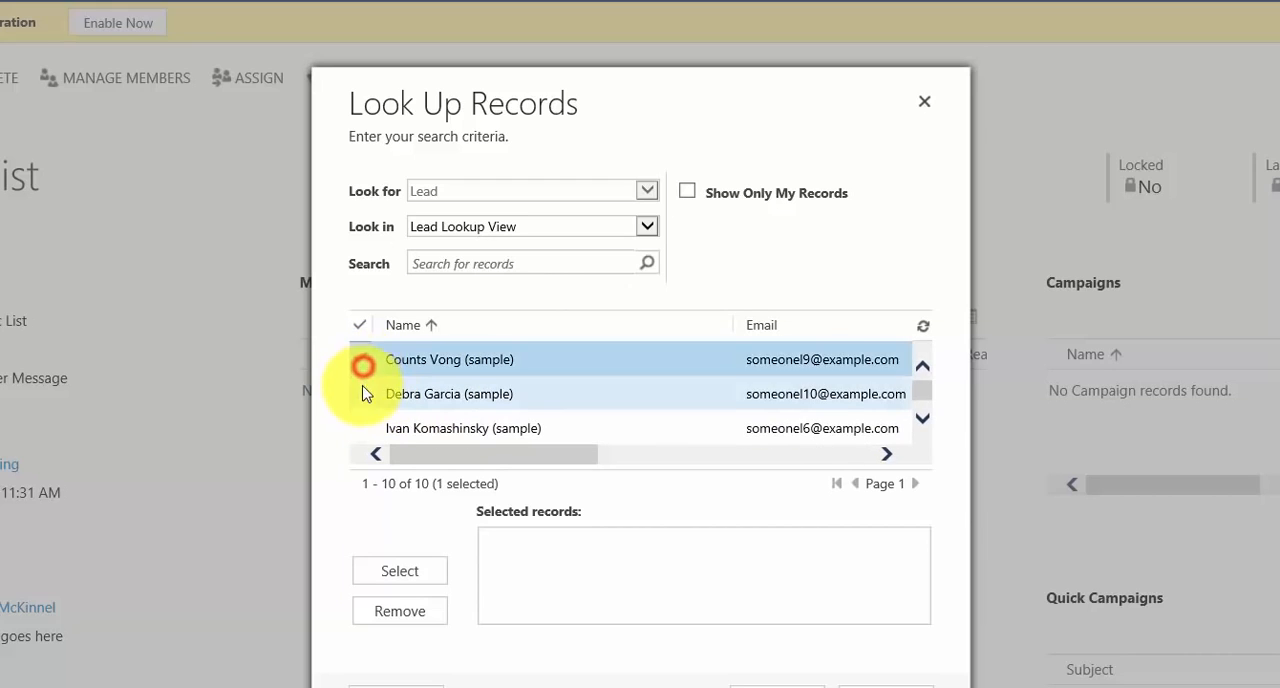
pyautogui.scroll(-1, 361, 396)
pyautogui.scroll(1, 361, 396)
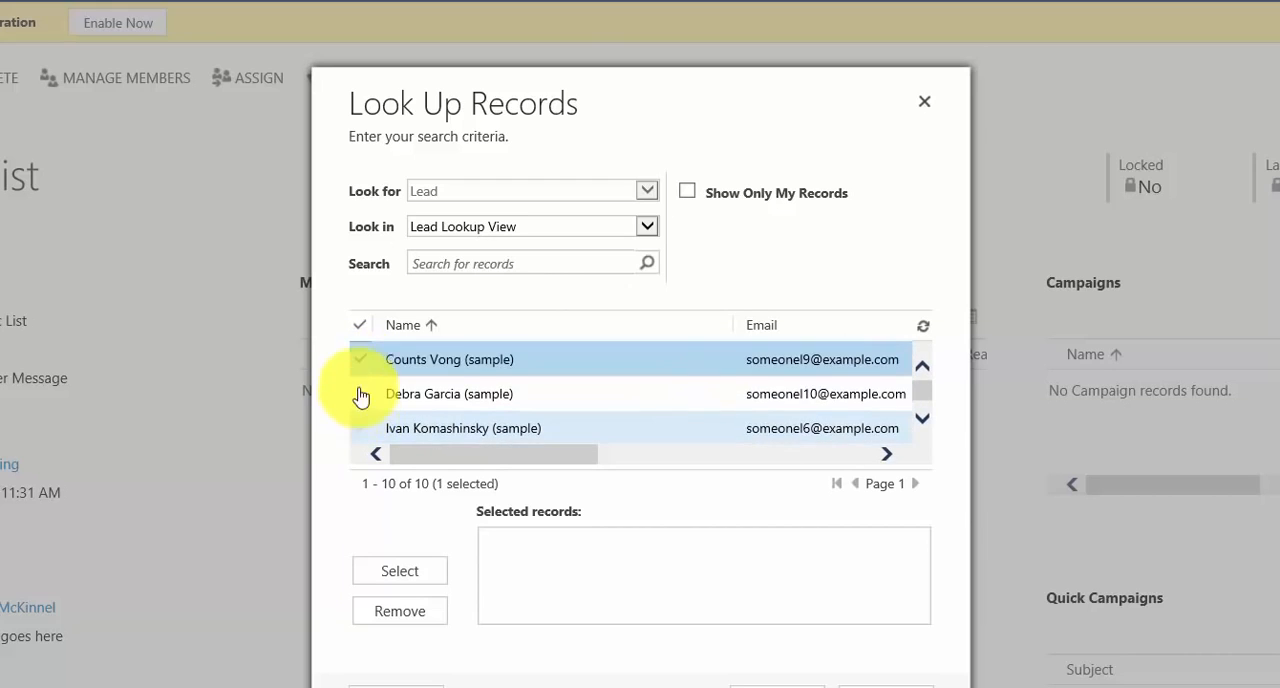
pyautogui.scroll(-1, 361, 396)
pyautogui.click(360, 389)
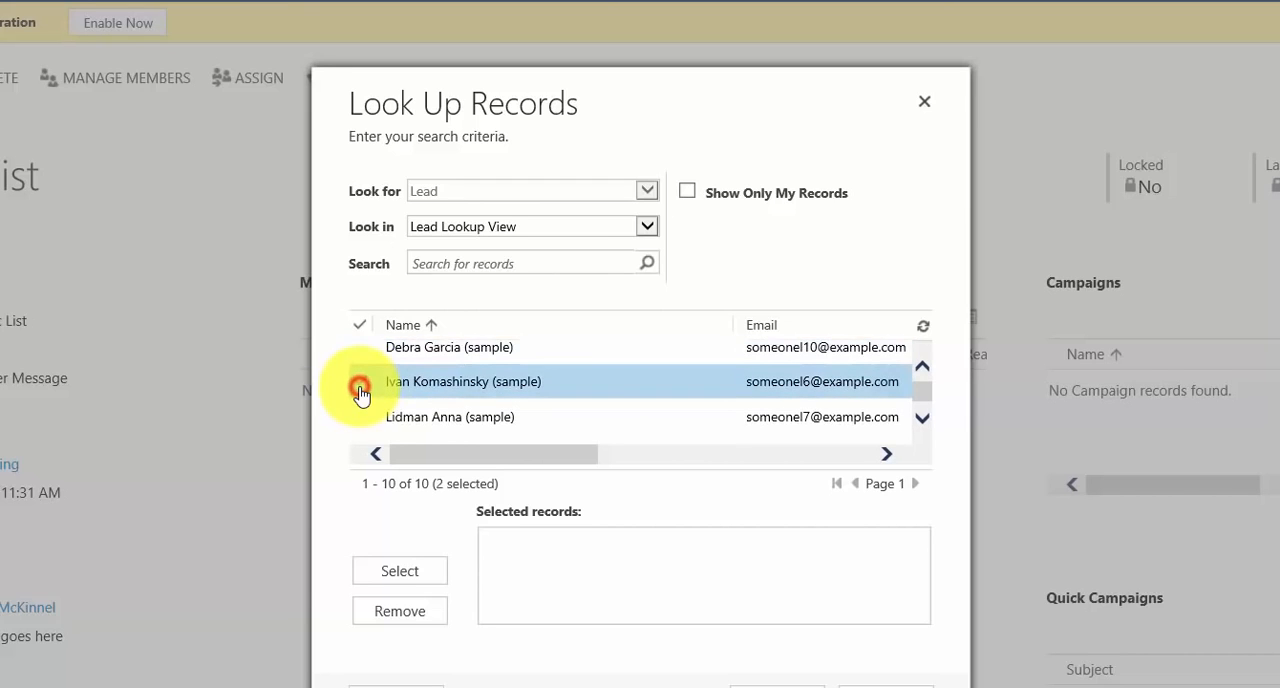
pyautogui.scroll(-1, 361, 394)
pyautogui.click(359, 394)
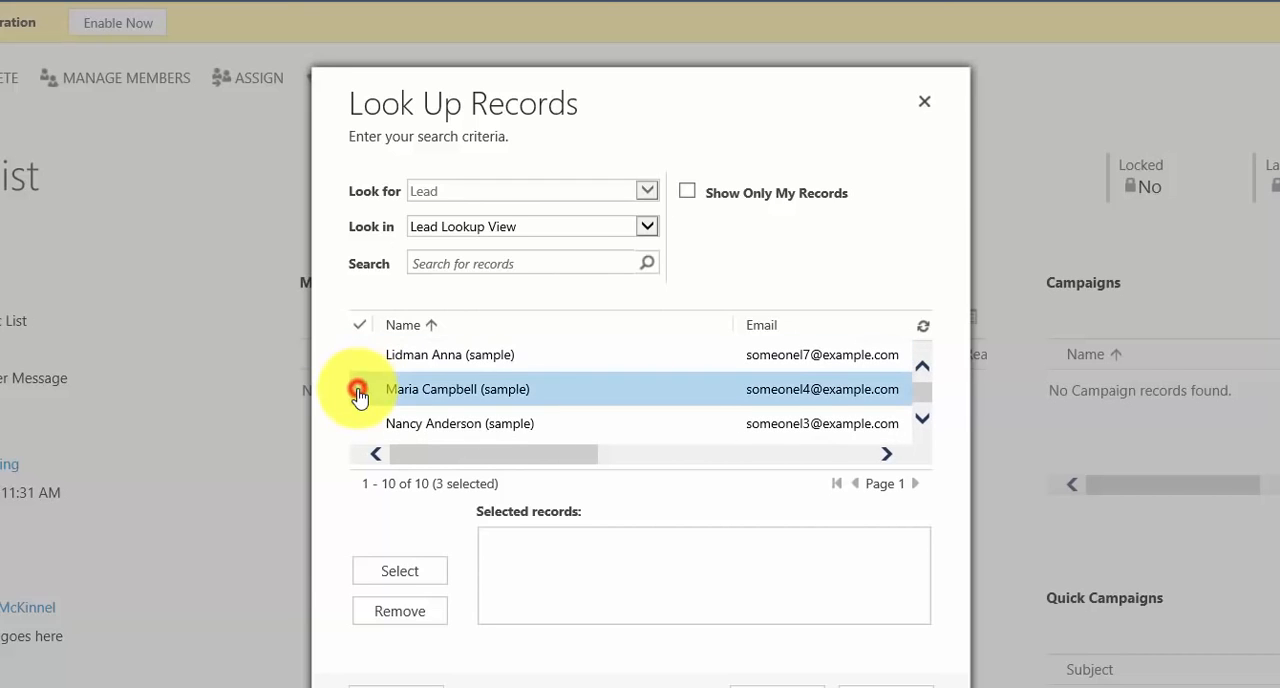
pyautogui.click(397, 575)
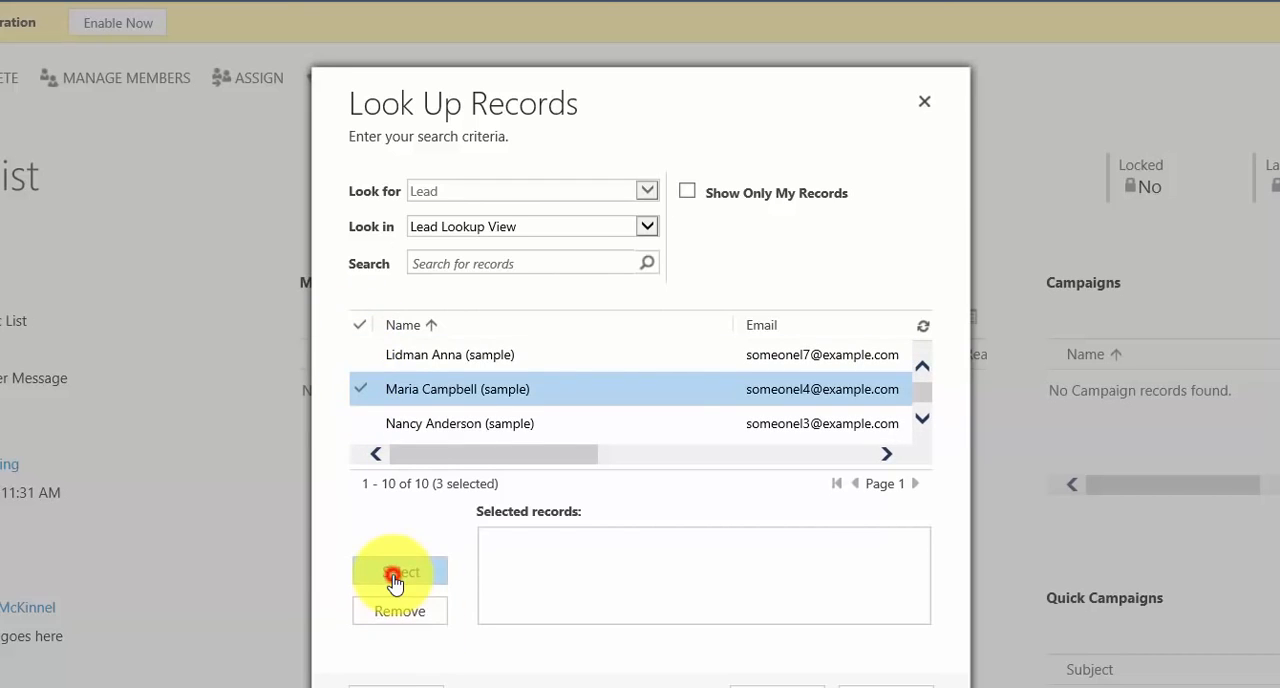
pyautogui.click(780, 686)
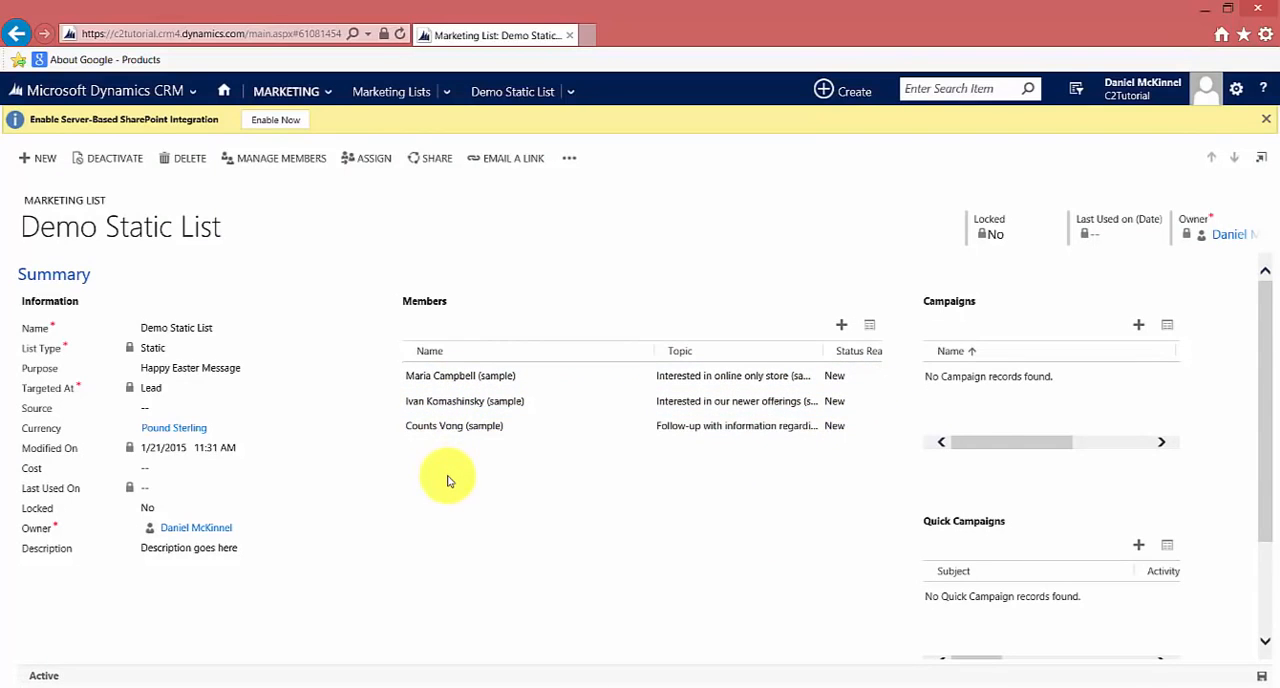
# Remove all three leads from the marketing list's members
pyautogui.click(875, 376)
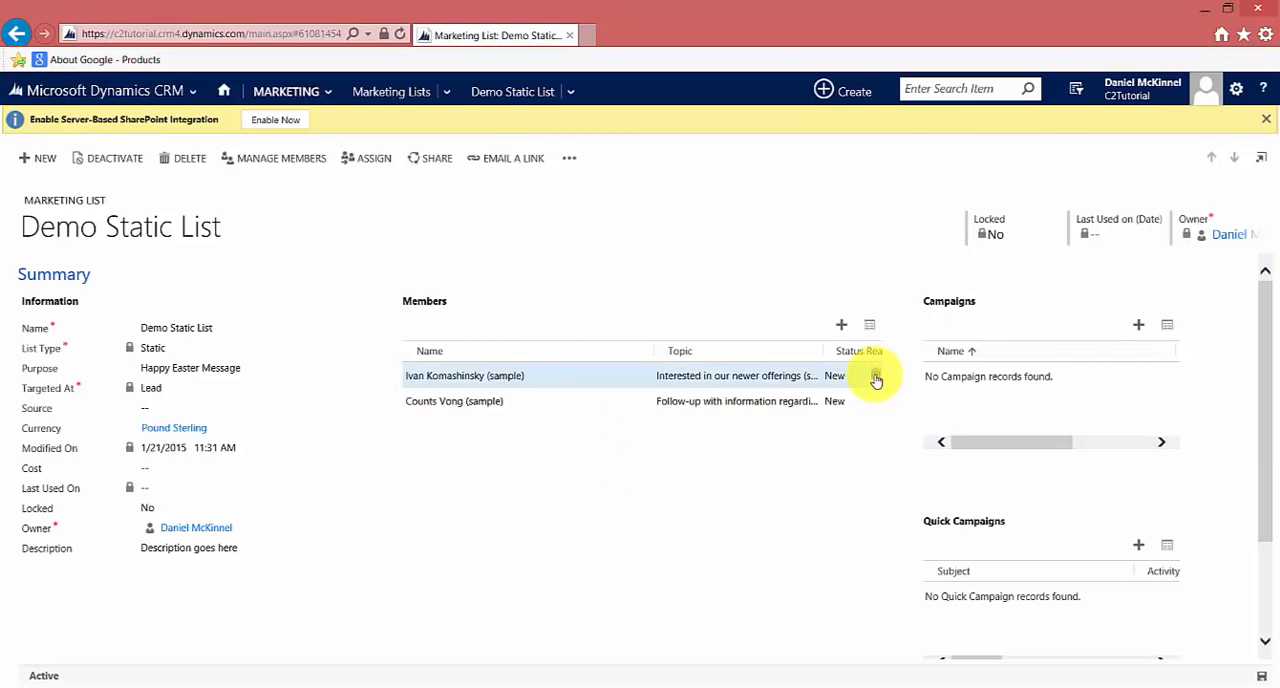
pyautogui.click(875, 377)
pyautogui.click(872, 377)
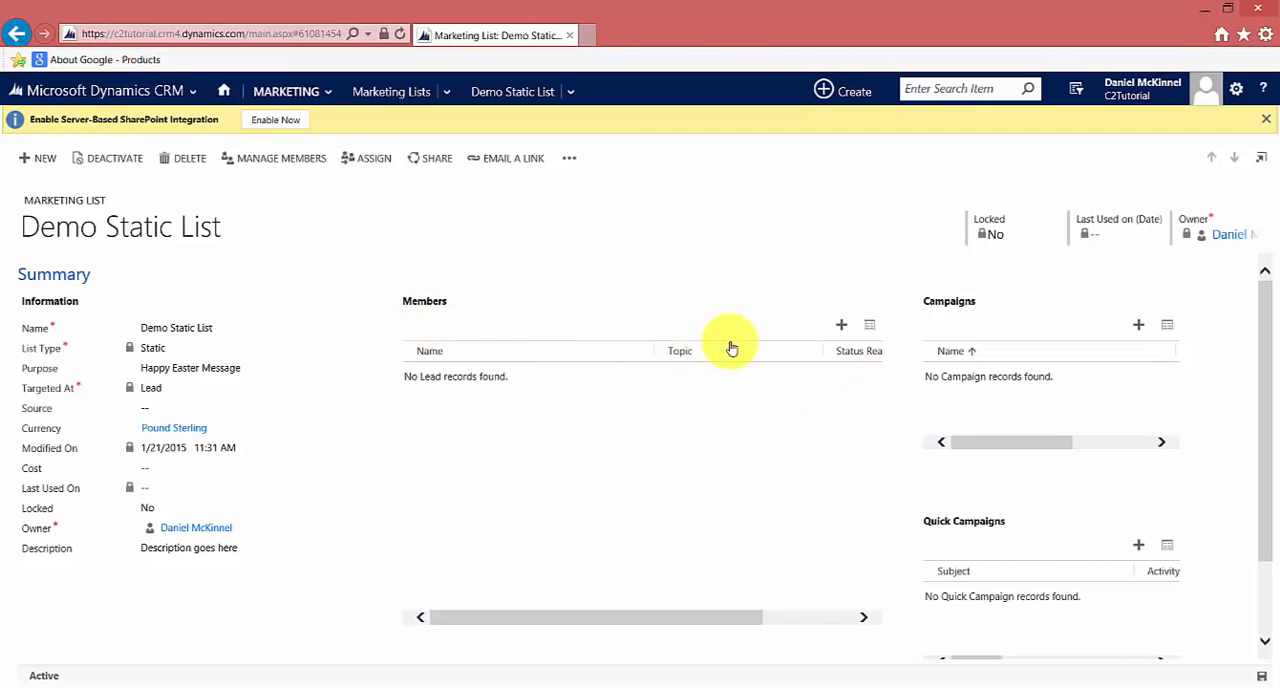
# Start adding members using Advanced Find and define the lead criterion State/Province Equals "WA"
pyautogui.click(842, 327)
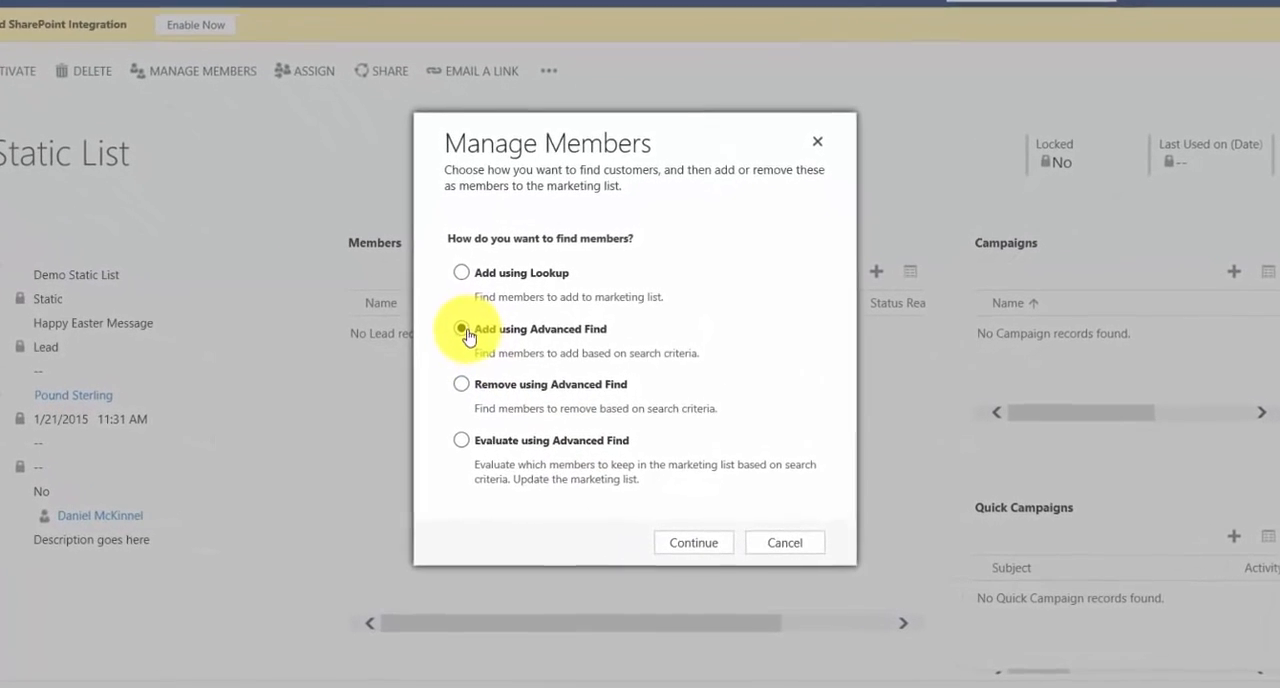
pyautogui.click(694, 544)
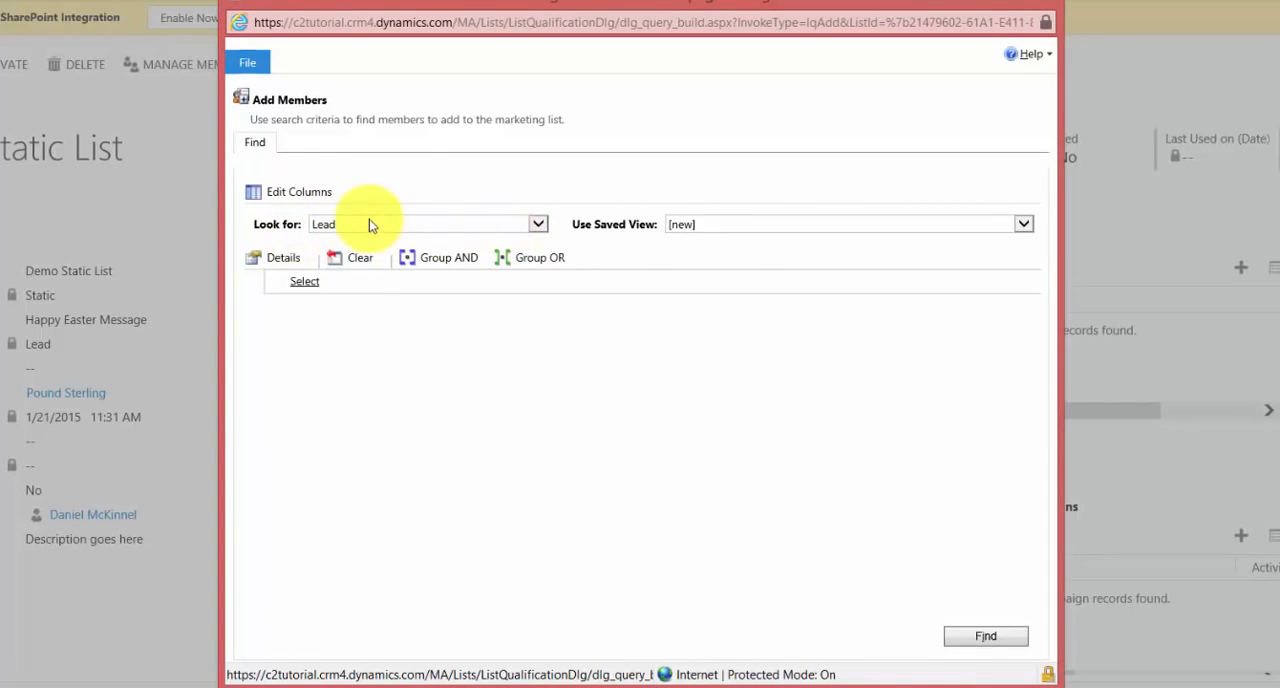
pyautogui.click(336, 283)
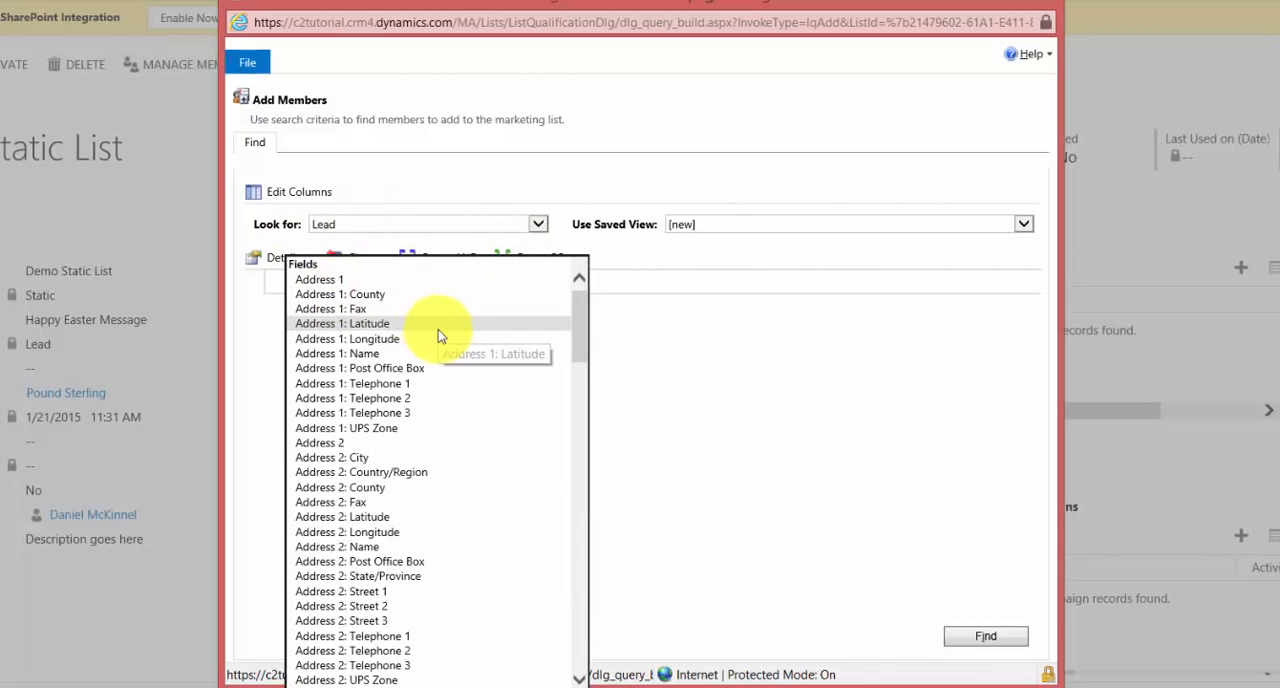
pyautogui.scroll(-3, 438, 335)
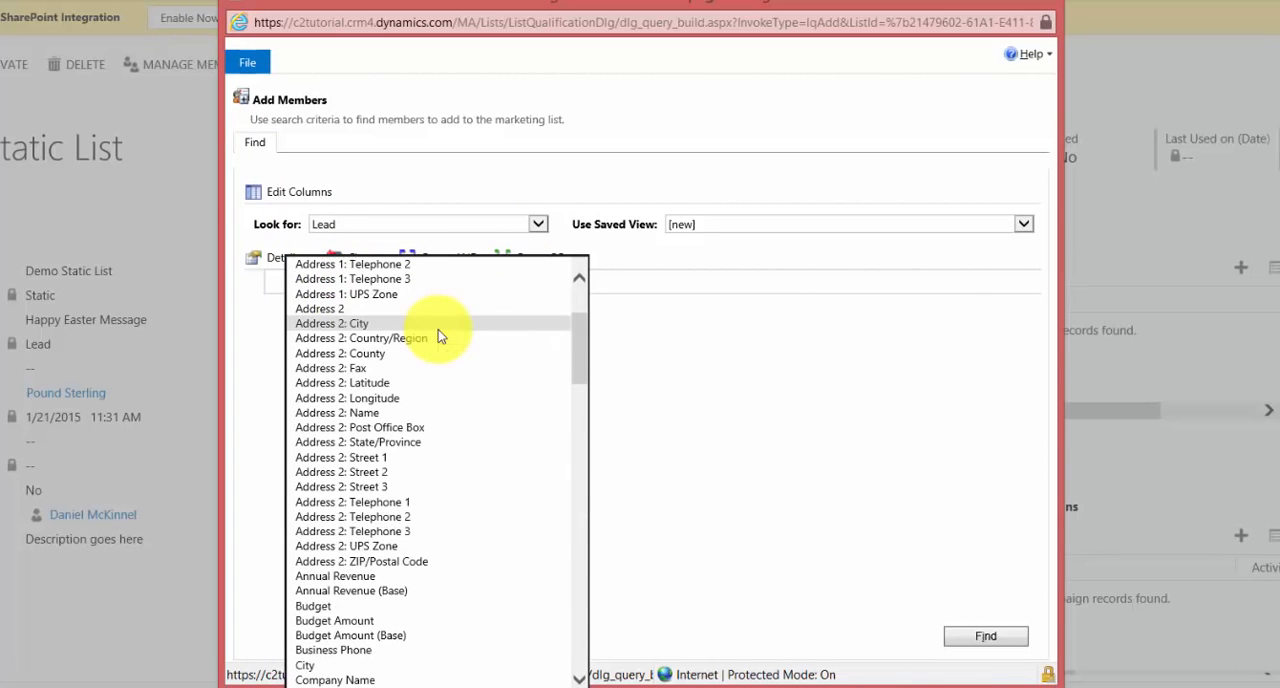
pyautogui.scroll(-15, 440, 335)
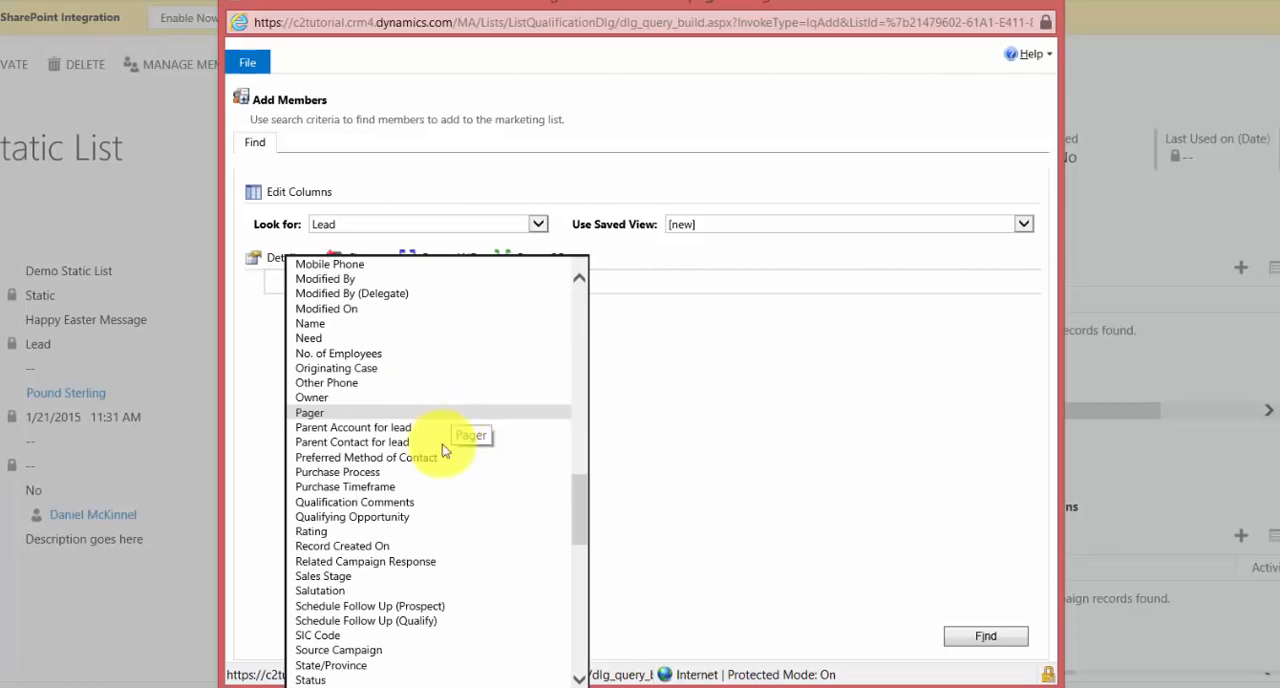
pyautogui.click(346, 669)
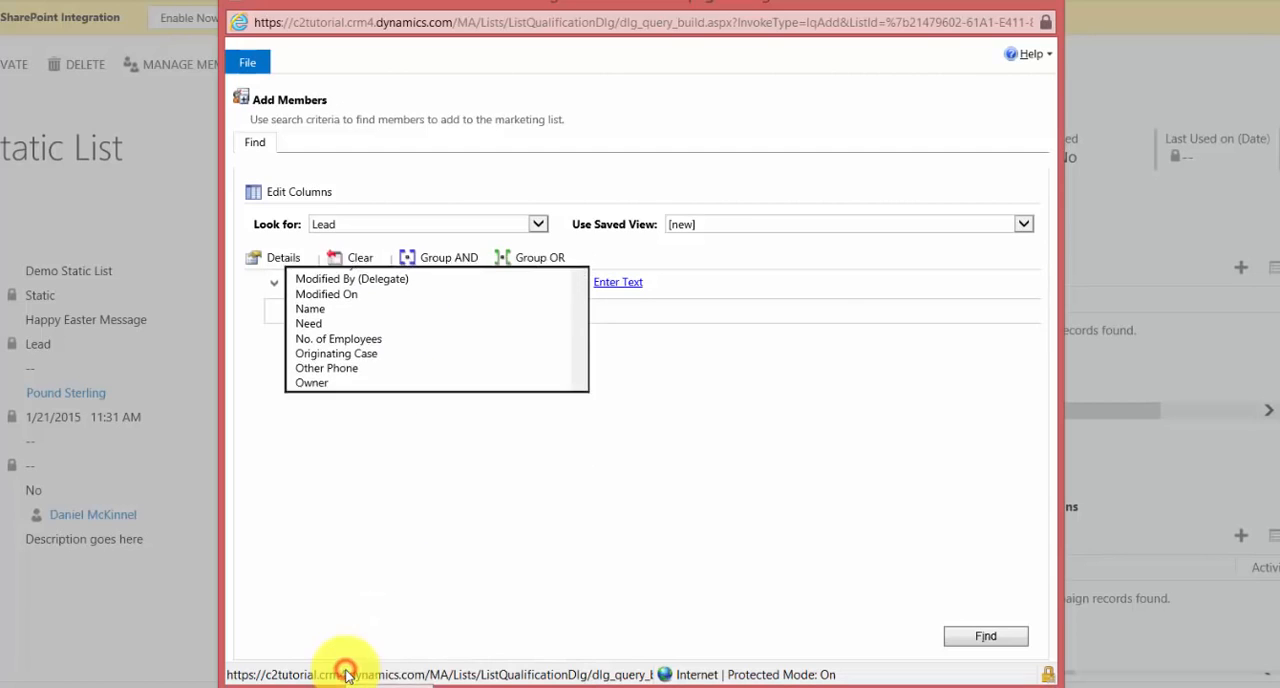
pyautogui.click(617, 282)
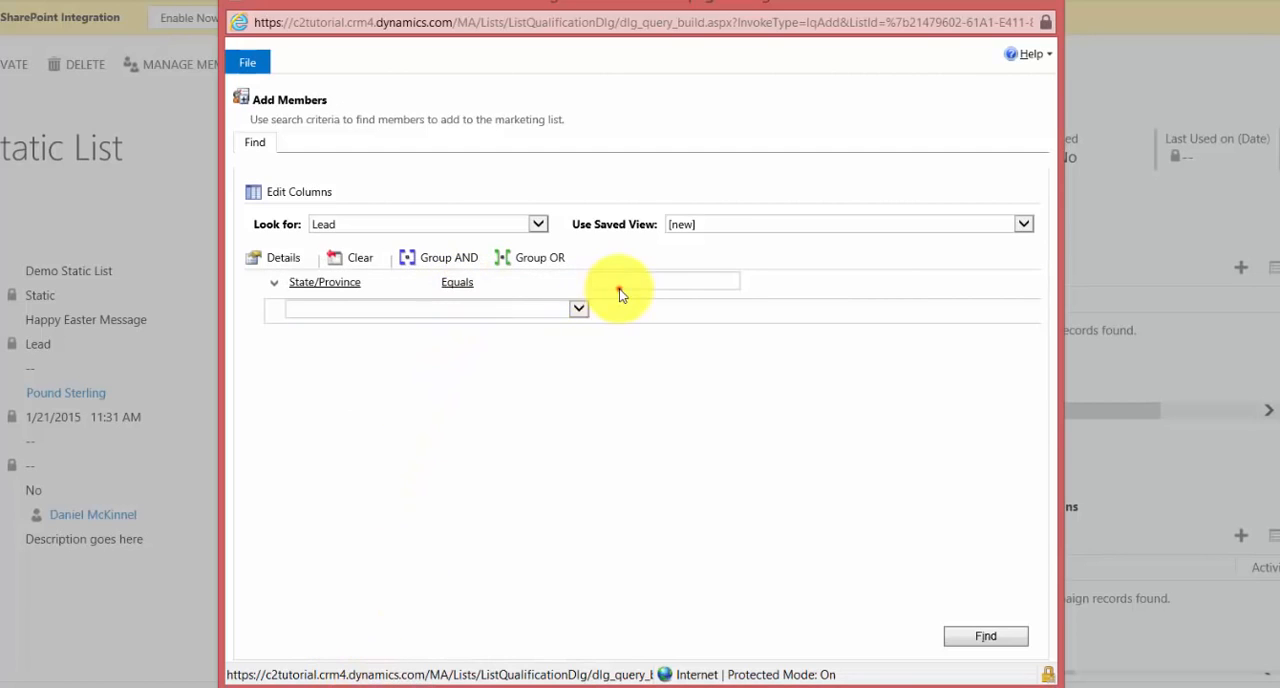
pyautogui.write('WA')
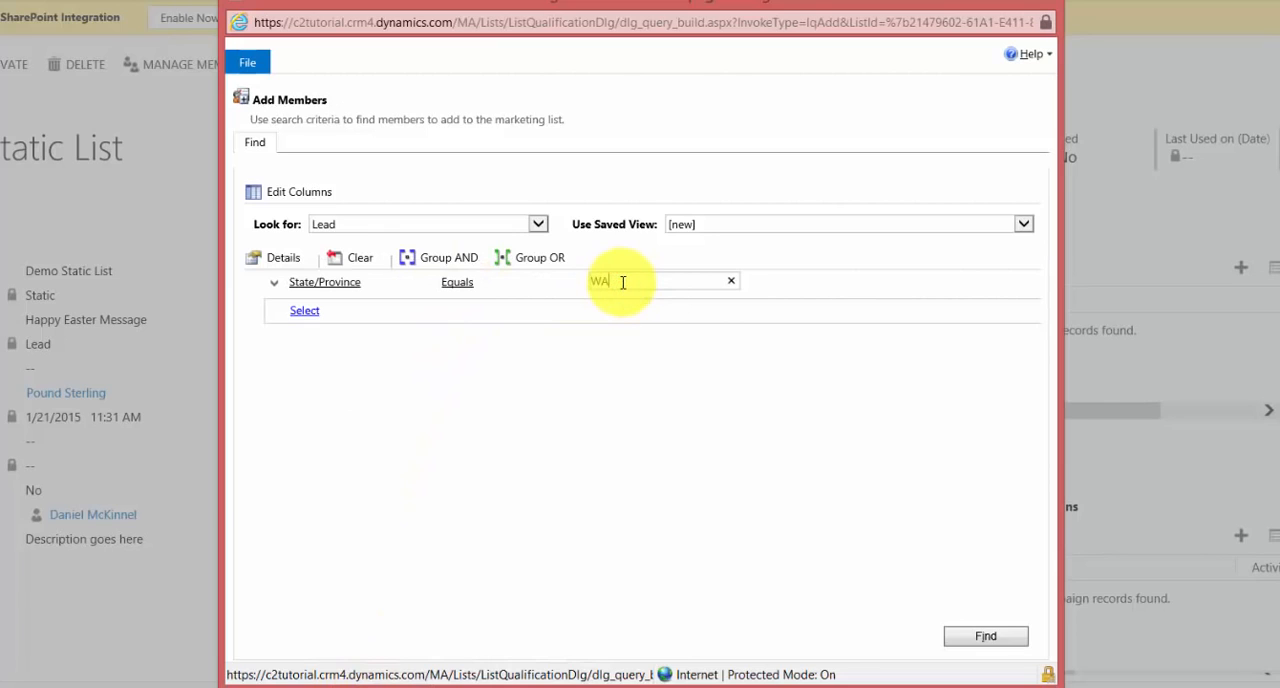
# Run the lead search, select both returned leads and add only the selected members to the marketing list
pyautogui.click(985, 635)
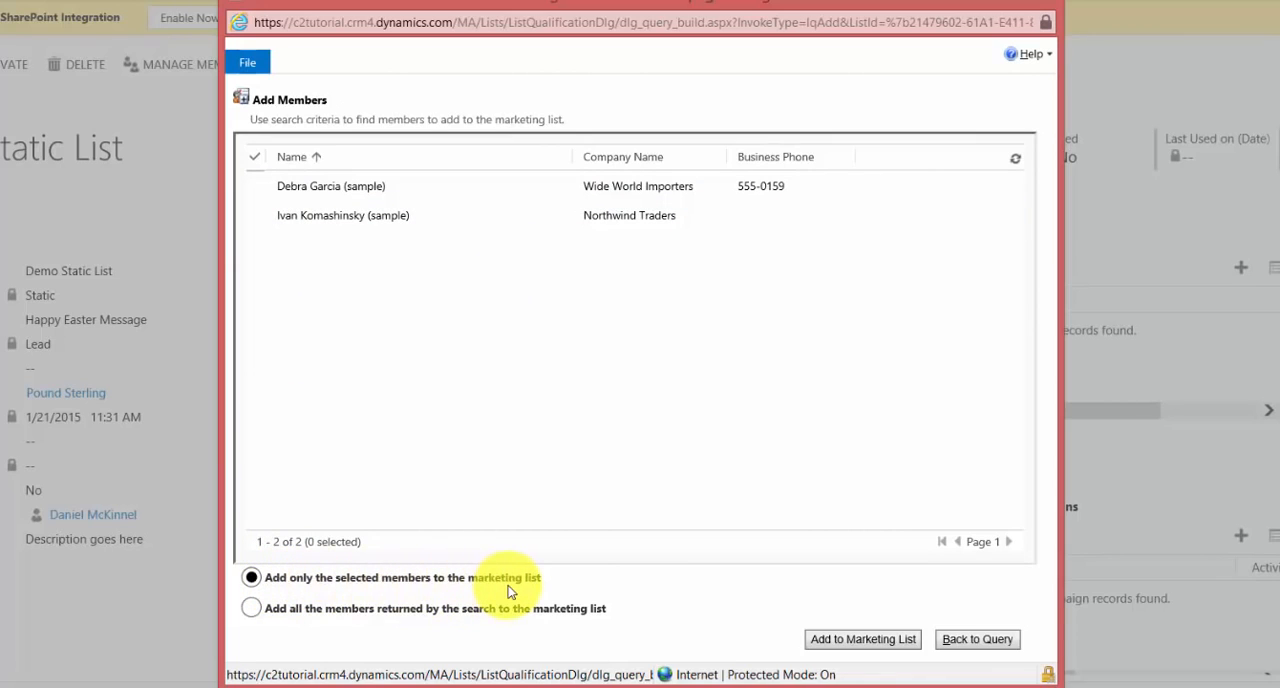
pyautogui.click(254, 188)
pyautogui.click(257, 217)
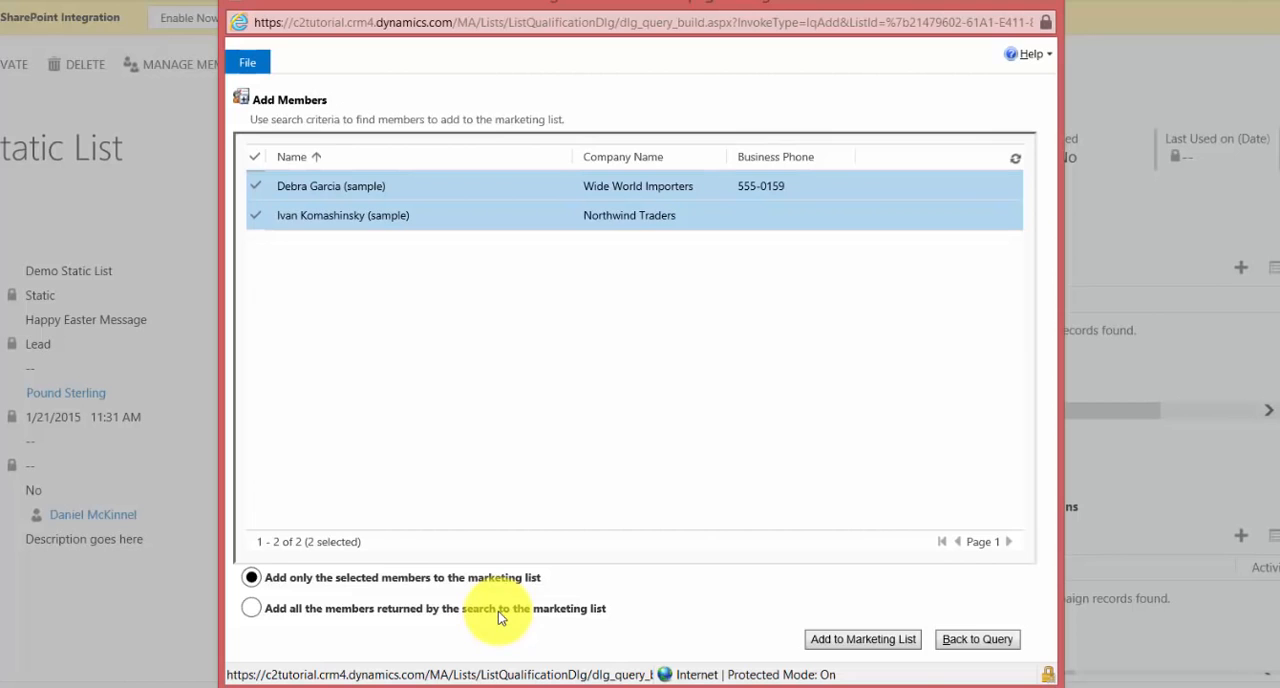
pyautogui.click(250, 609)
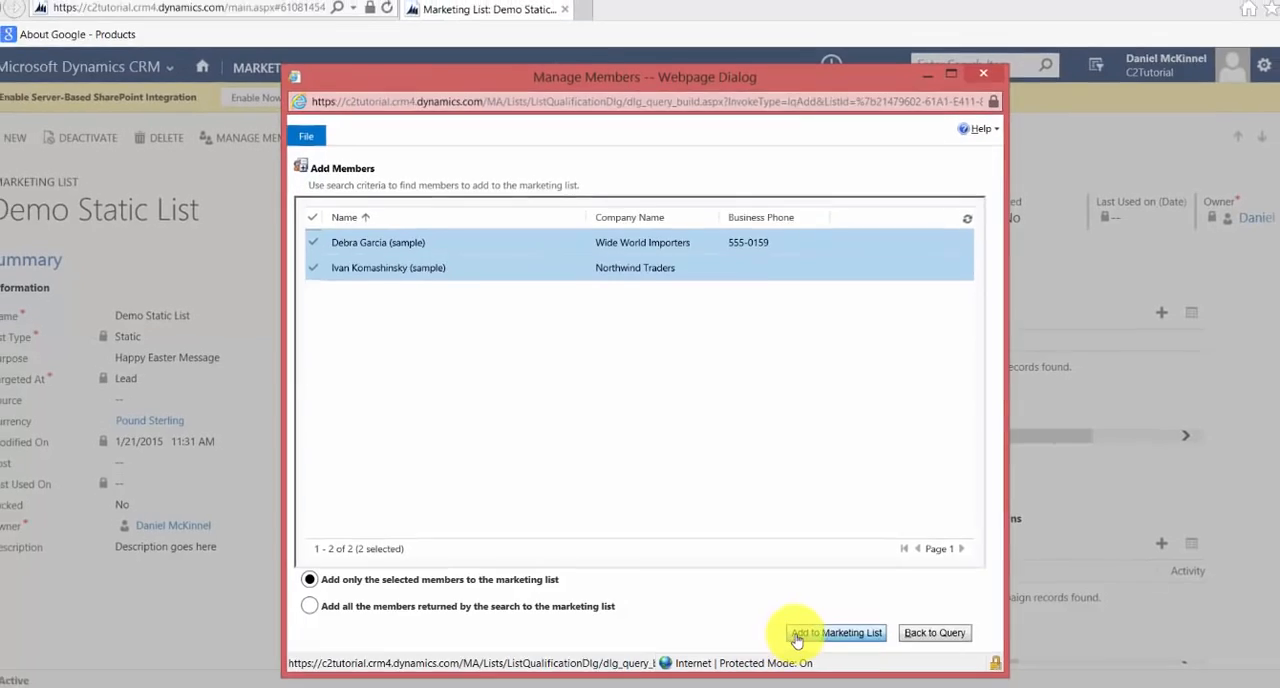
pyautogui.click(800, 634)
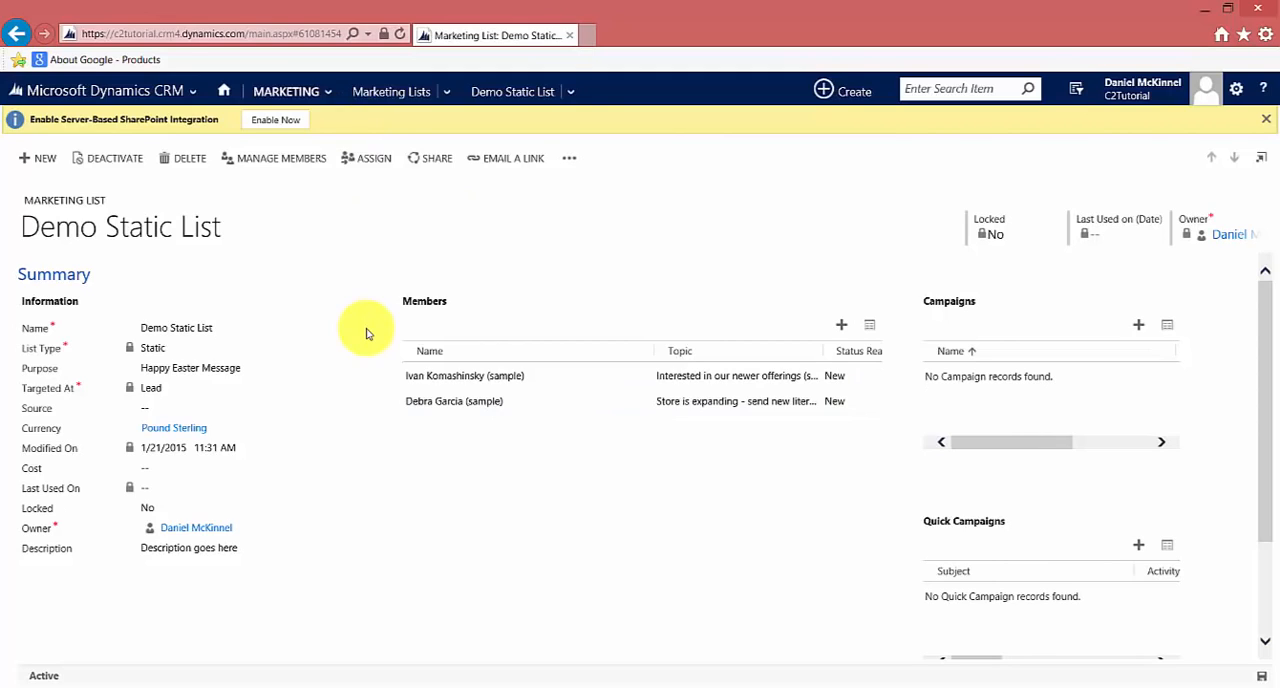
# Create a new marketing list named "Demo Dynamic List" with the list type Dynamic
pyautogui.click(26, 162)
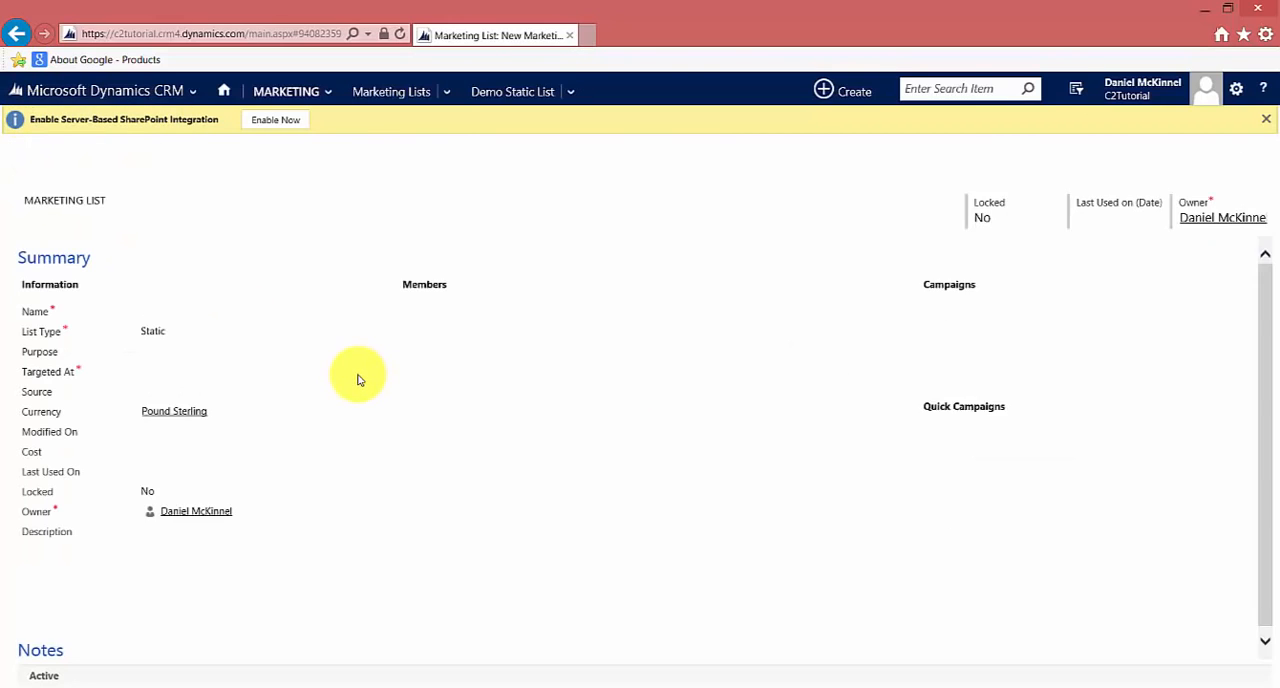
pyautogui.click(168, 329)
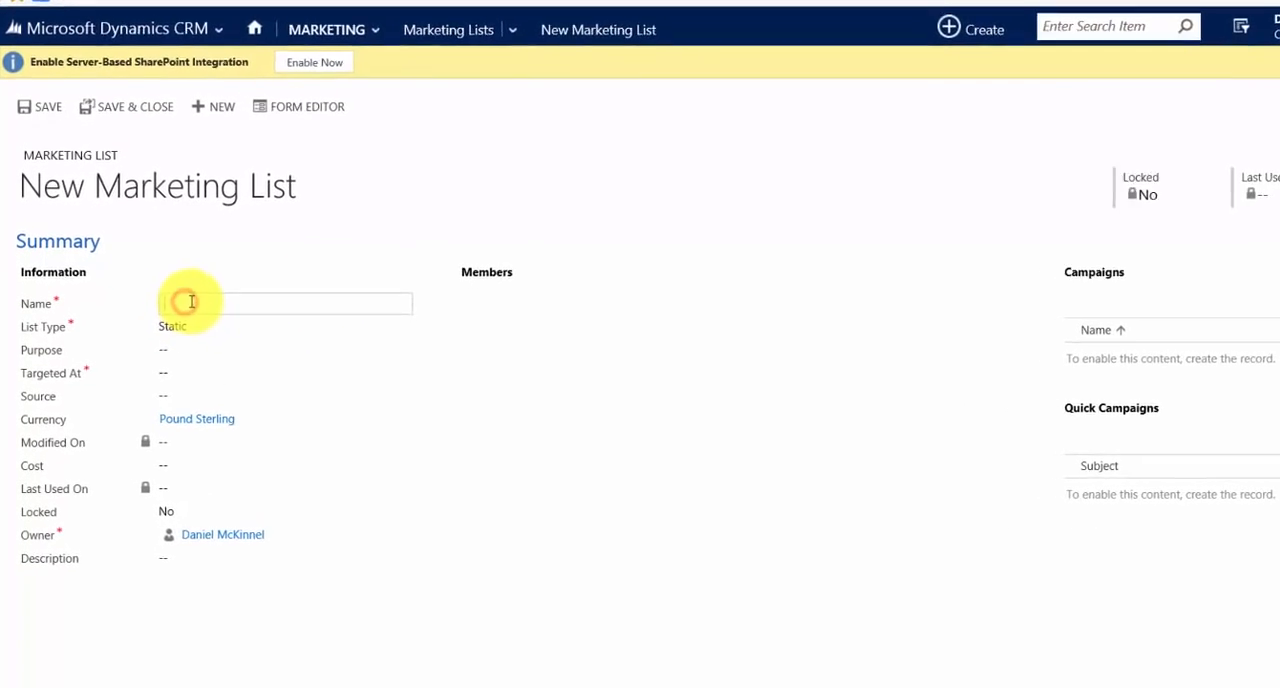
pyautogui.write('Demo Dynamic List')
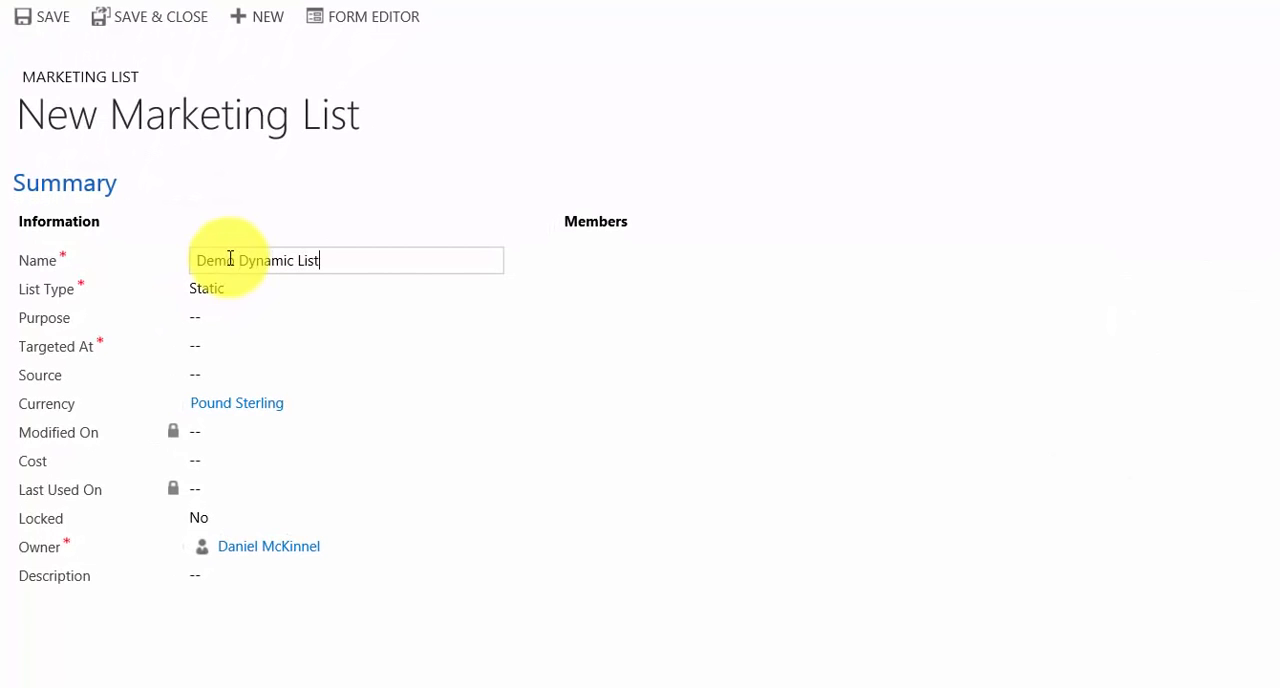
pyautogui.click(234, 293)
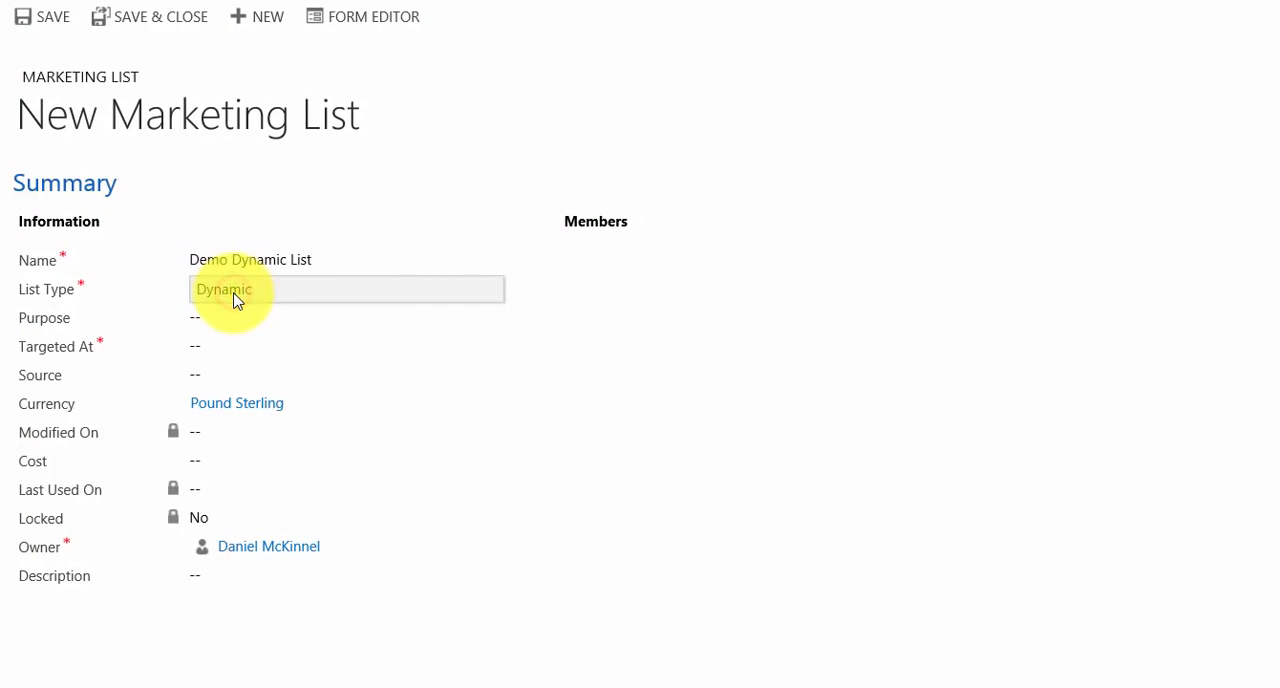
# Enter "Happy Easter Messsage" as the purpose of the new marketing list
pyautogui.click(223, 317)
pyautogui.write('Happy easter Messsage')
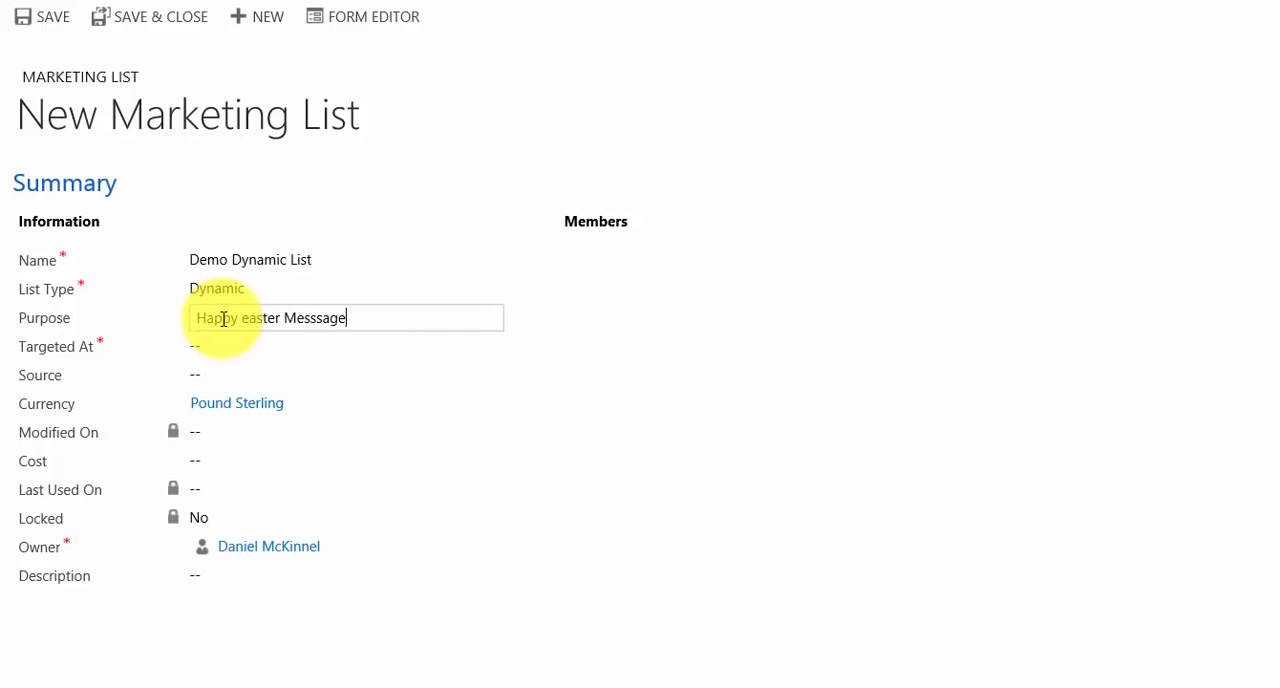
pyautogui.click(252, 319)
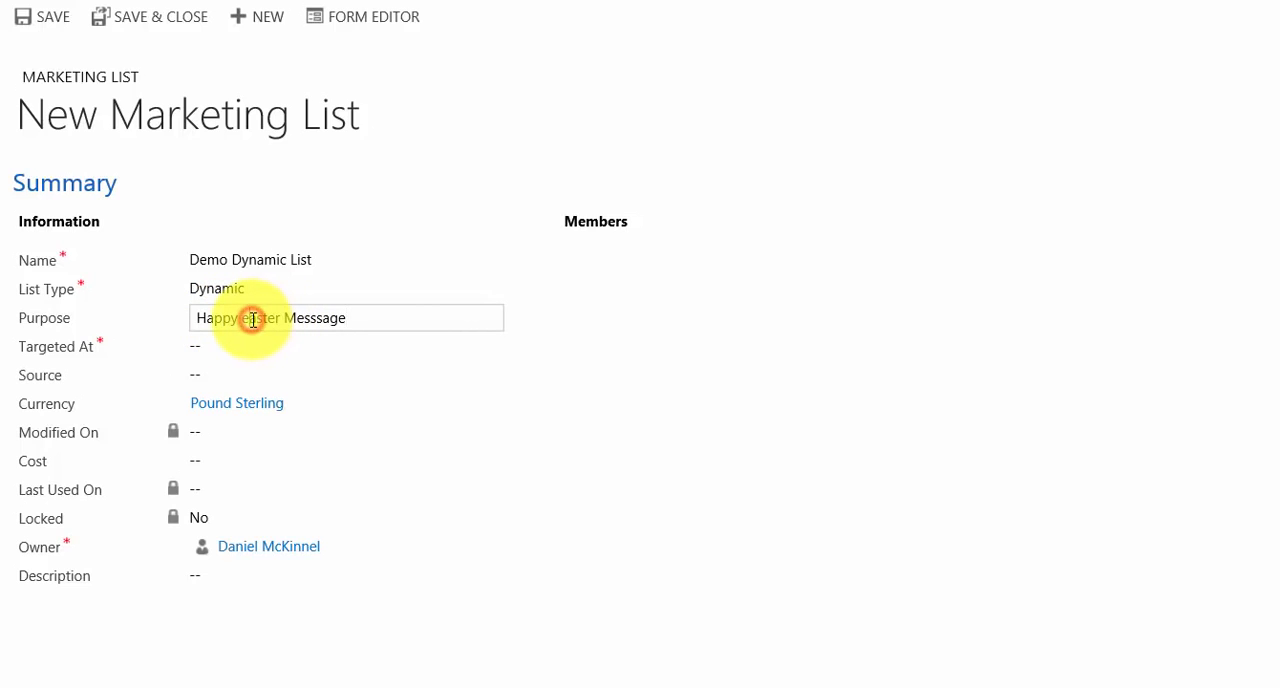
pyautogui.press('BackSpace')
pyautogui.write('E')
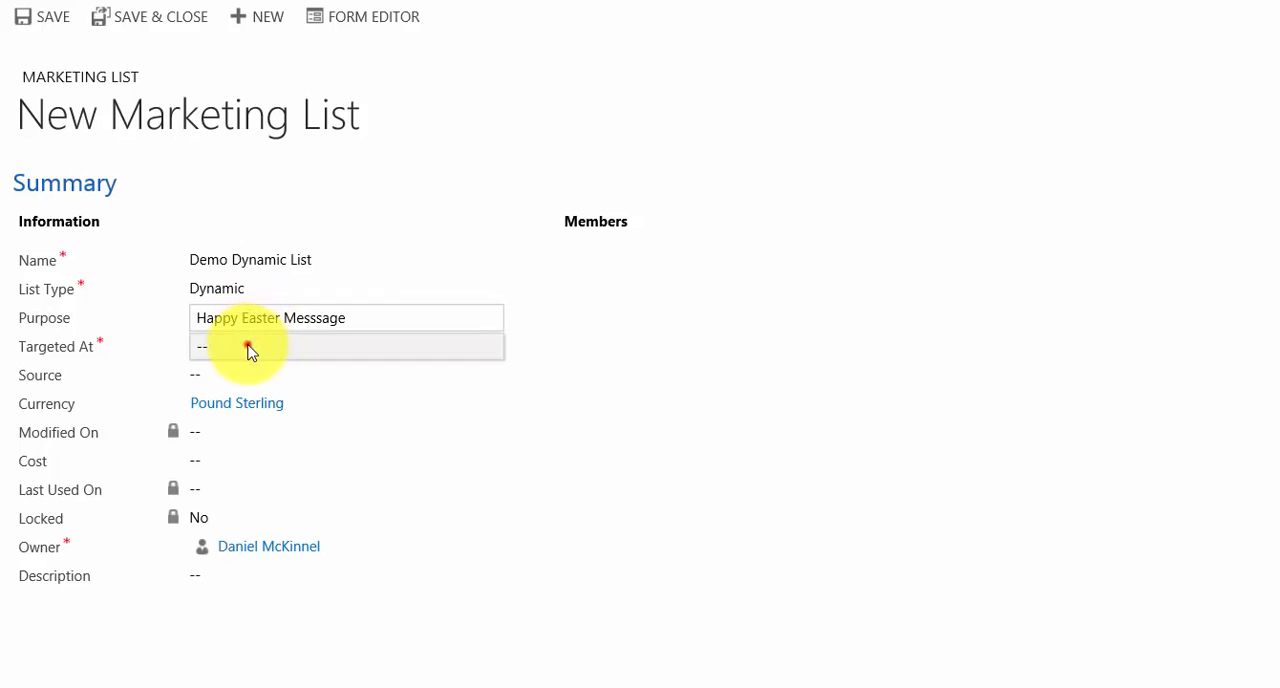
# Target the dynamic list at Lead, enter "Description" as its description and save the record
pyautogui.click(246, 346)
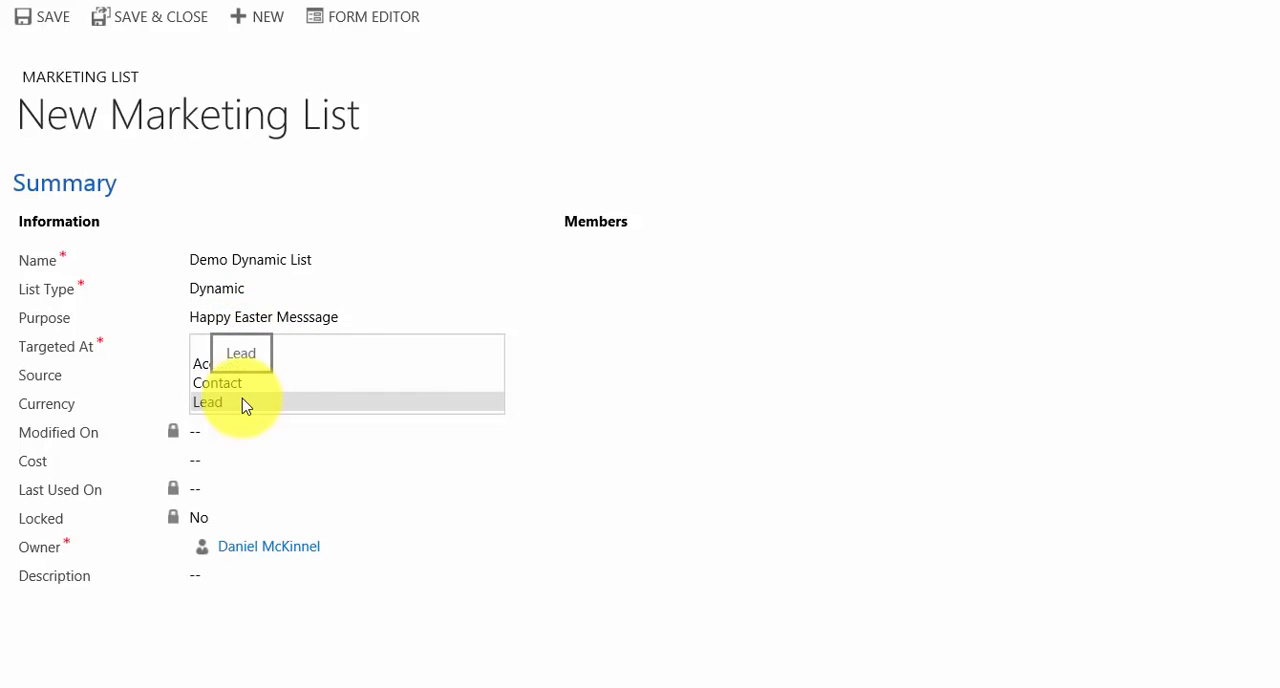
pyautogui.click(245, 403)
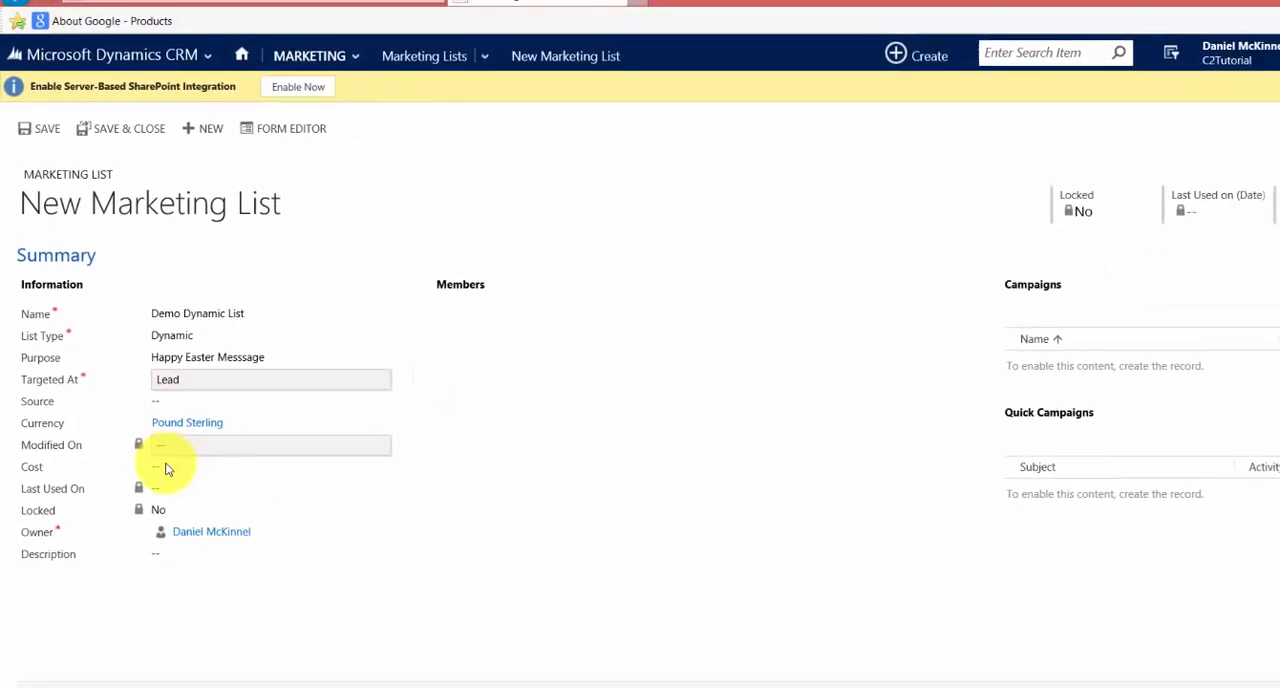
pyautogui.click(177, 553)
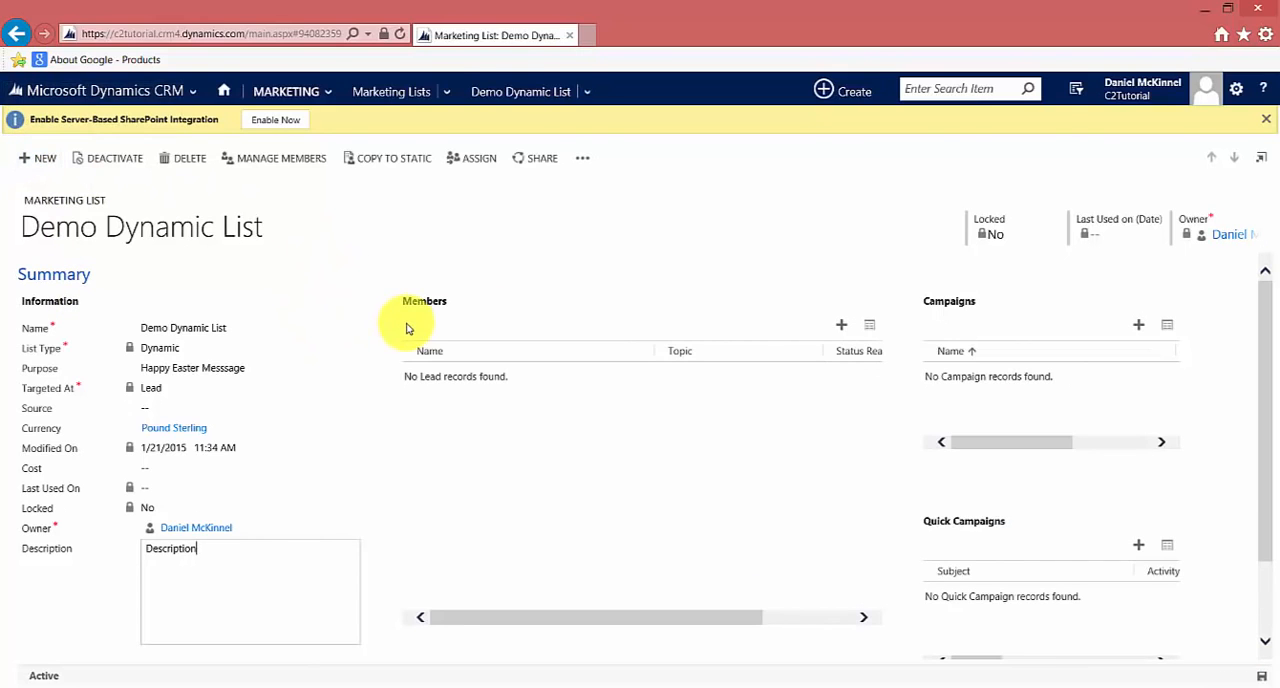
# Start managing the dynamic list's members and define the lead criterion State/Province Equals "WA"
pyautogui.click(839, 329)
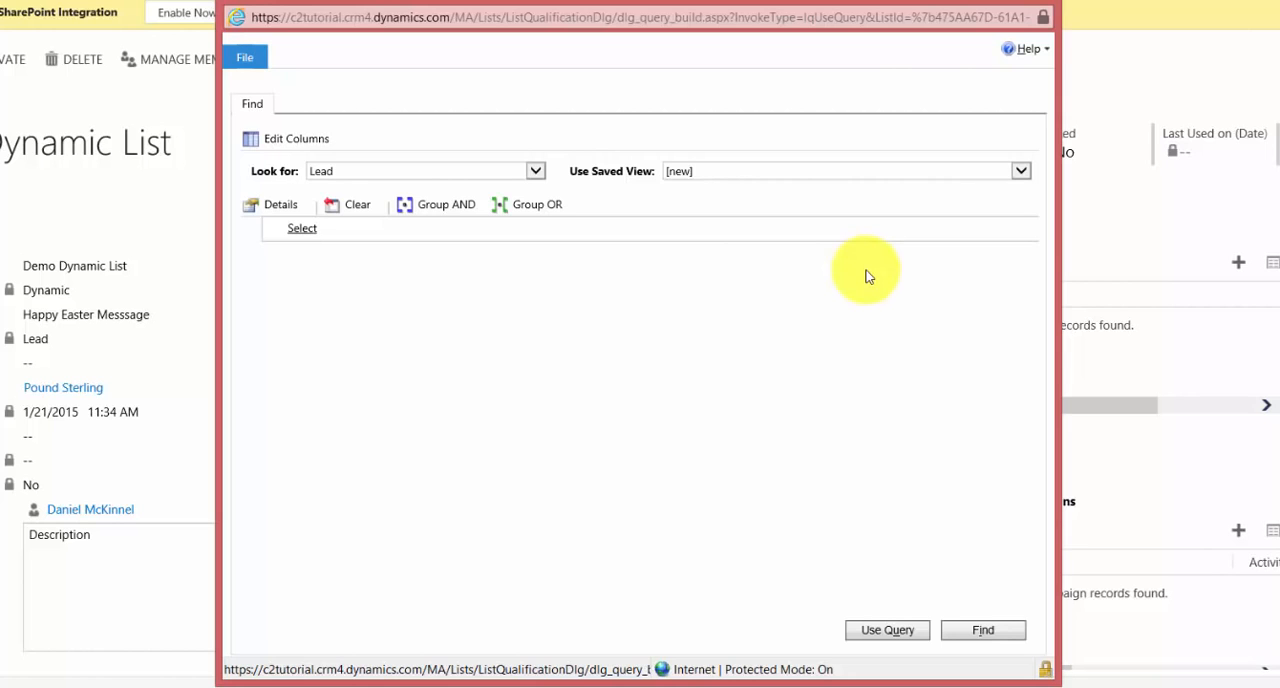
pyautogui.click(305, 229)
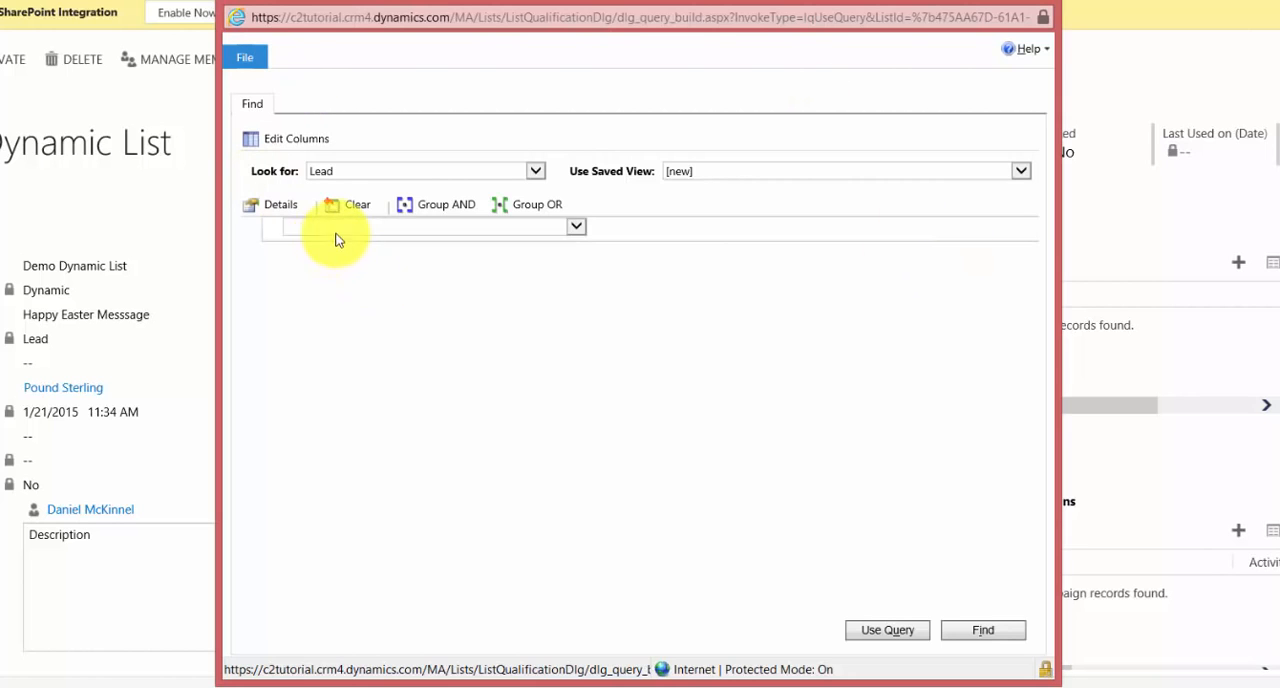
pyautogui.click(338, 236)
pyautogui.scroll(-20, 410, 388)
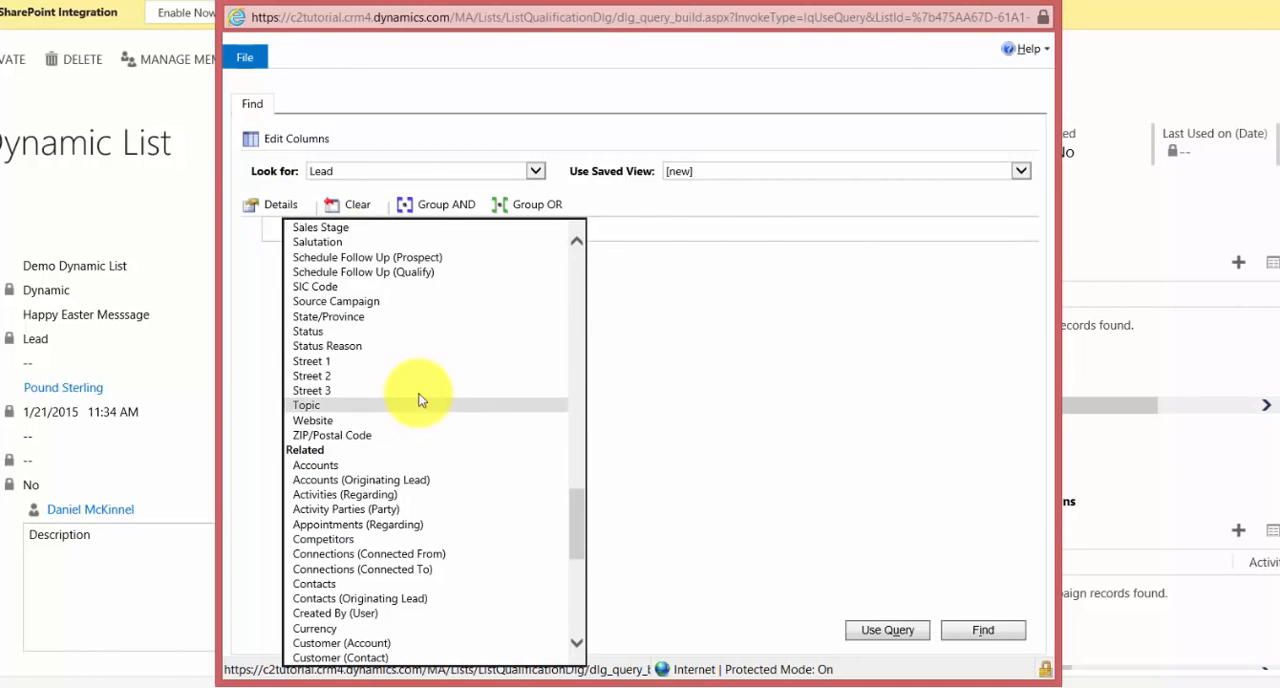
pyautogui.click(362, 318)
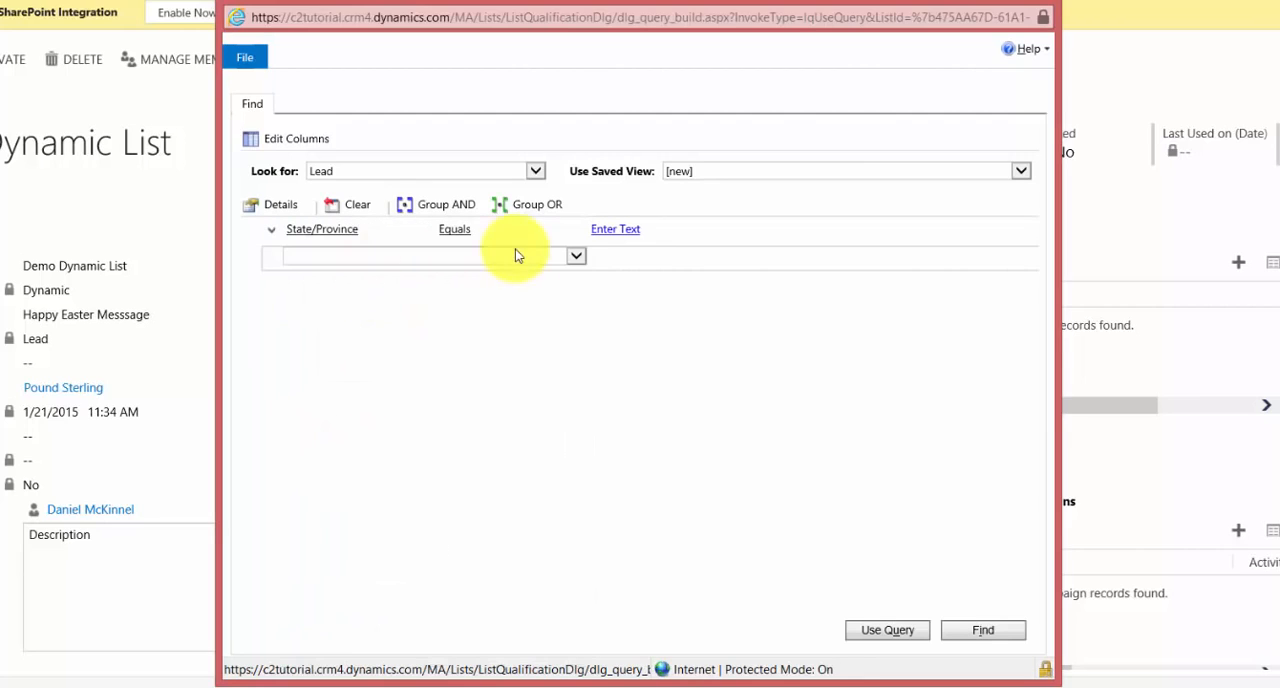
pyautogui.click(653, 231)
pyautogui.write('WA')
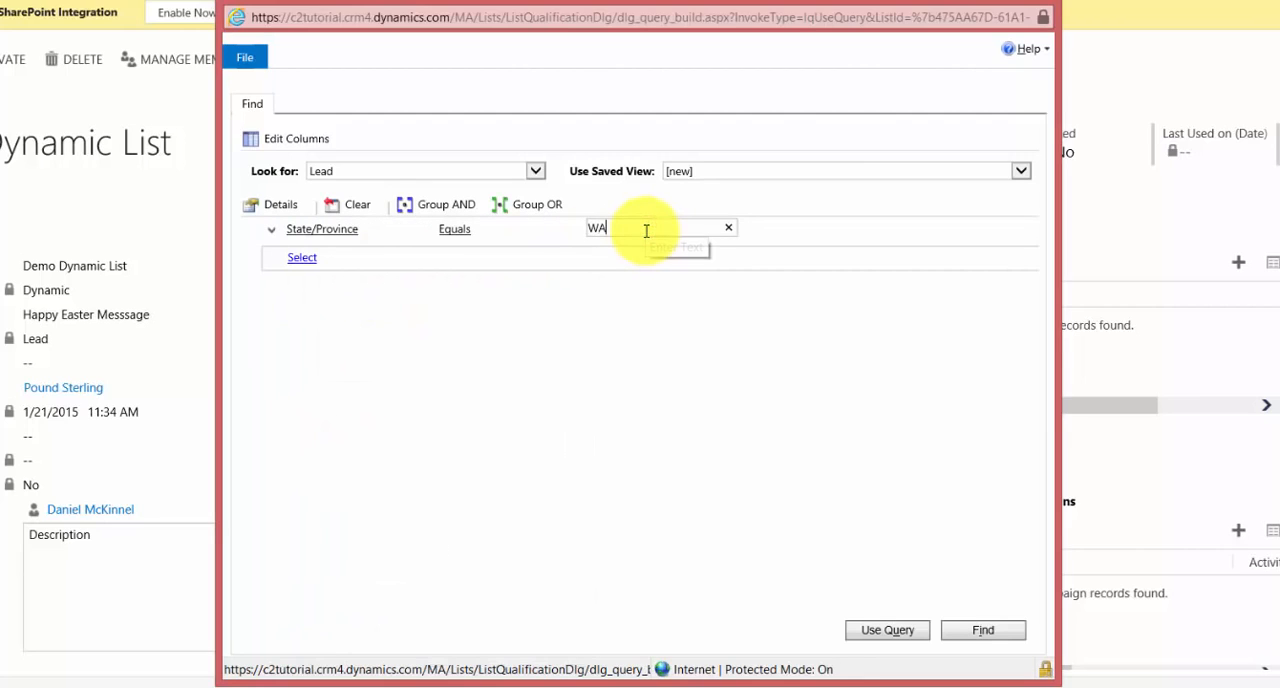
# Run the query, select all returned leads and use the query as the dynamic list's membership
pyautogui.click(955, 632)
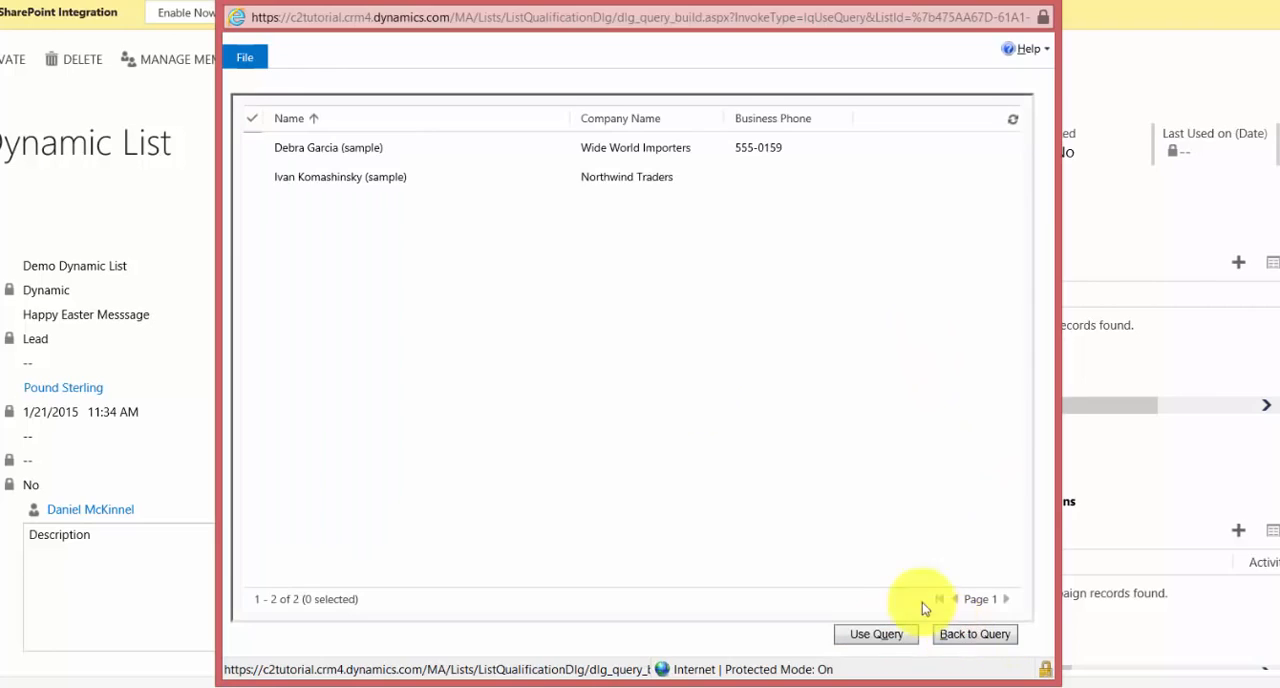
pyautogui.click(265, 133)
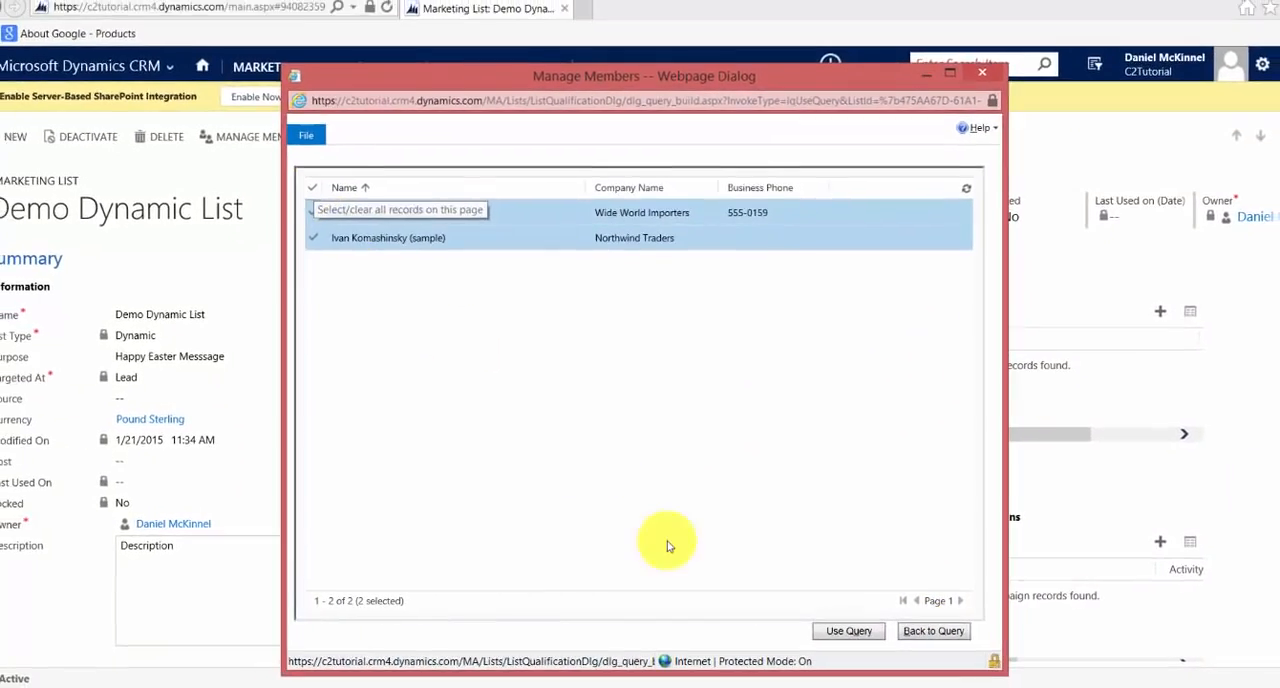
pyautogui.click(836, 632)
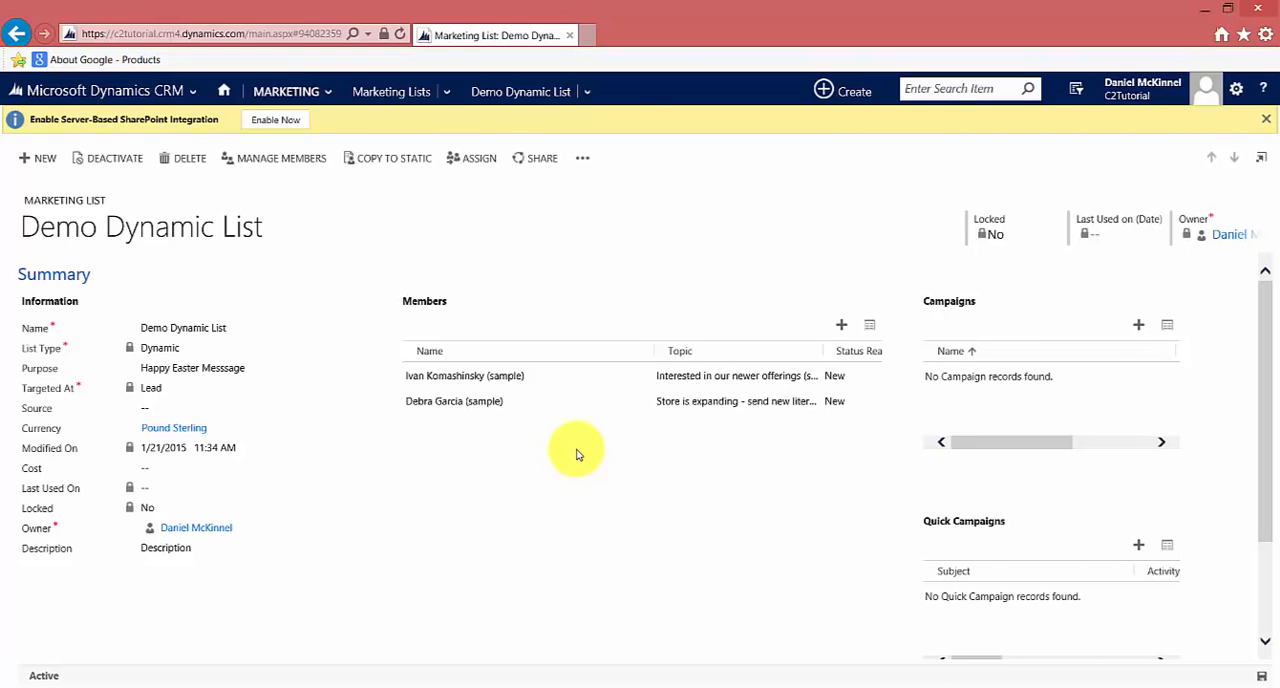
# Return to the marketing lists, switch to the open leads and open the eighth lead, whose topic begins "Follow-up with information"
pyautogui.click(377, 92)
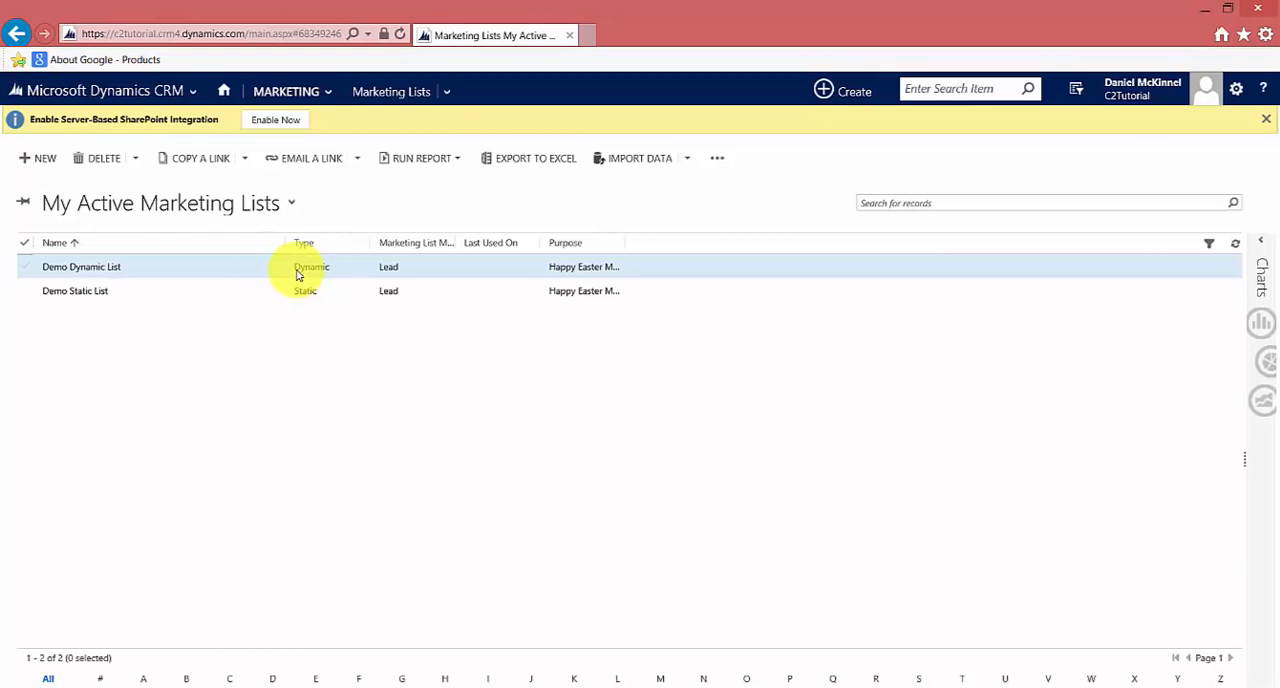
pyautogui.click(280, 92)
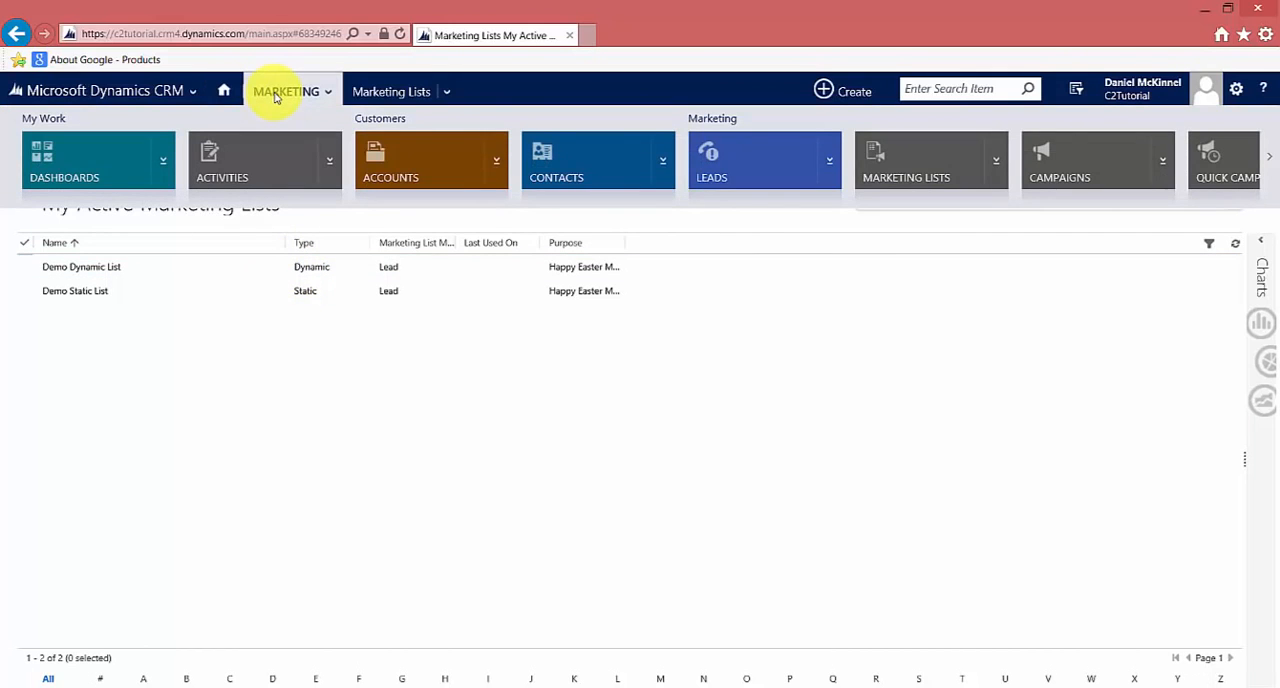
pyautogui.click(711, 156)
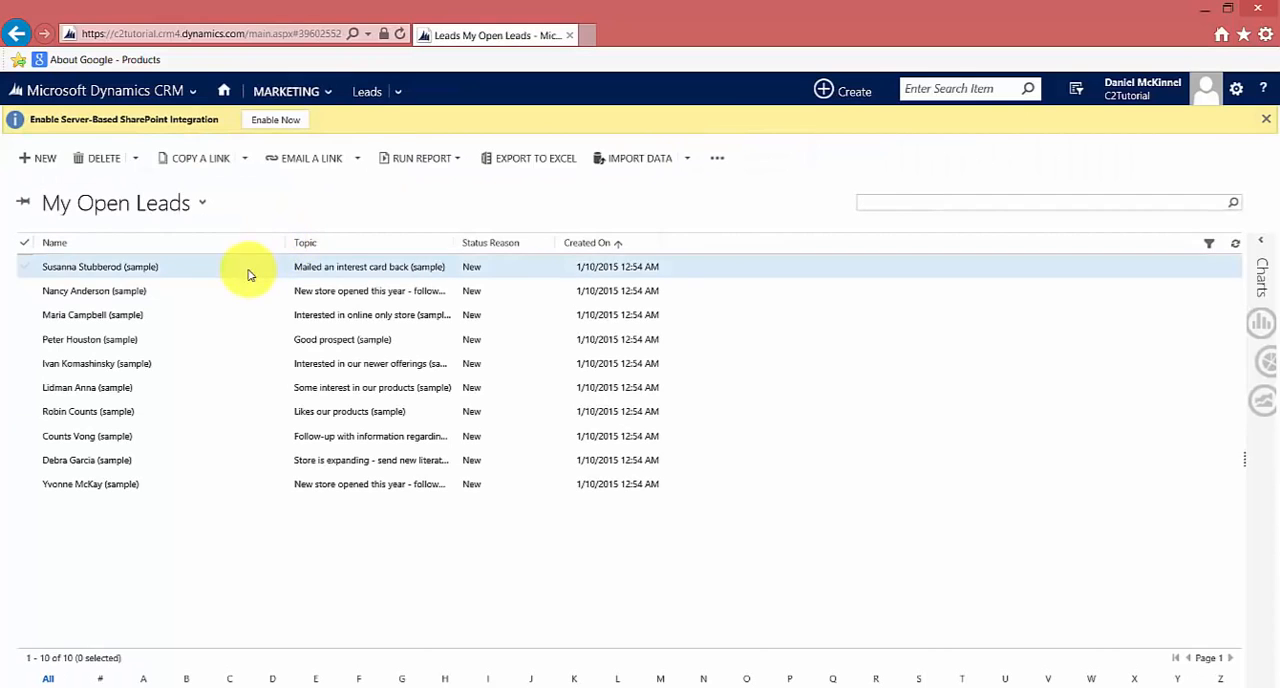
pyautogui.doubleClick(233, 440)
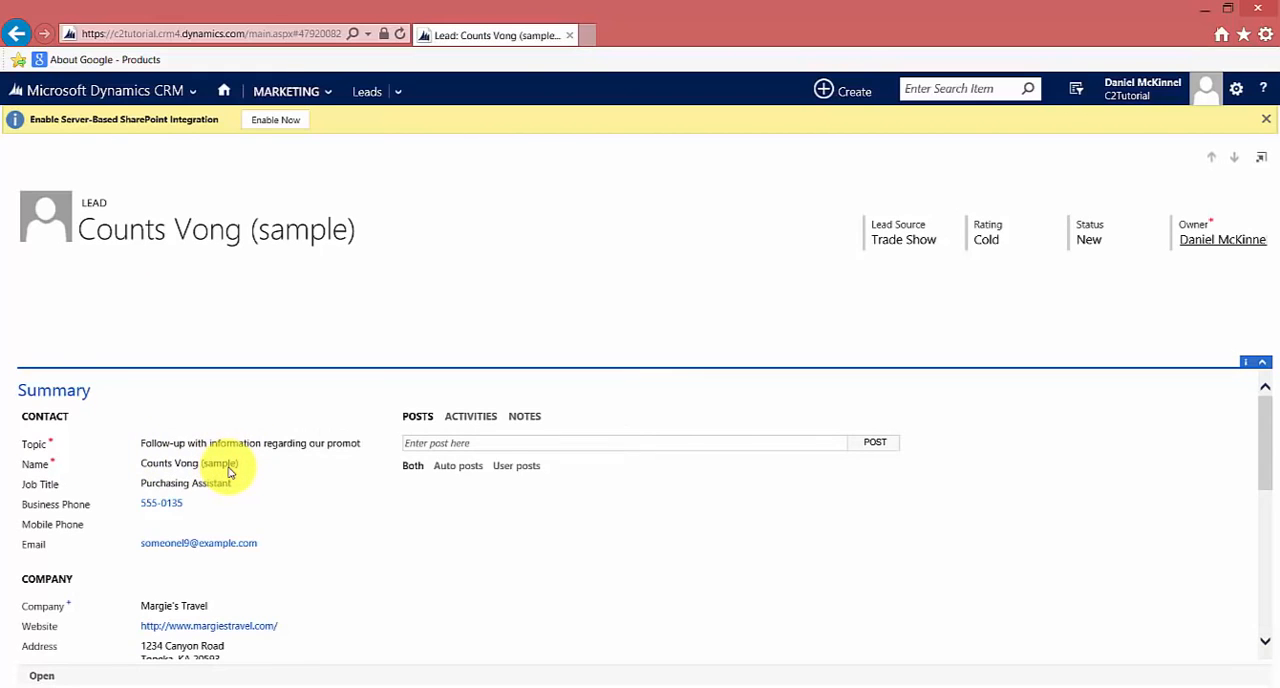
# Edit the lead's company address and replace Street 1 with the new street name, correcting its spelling
pyautogui.scroll(-3, 258, 474)
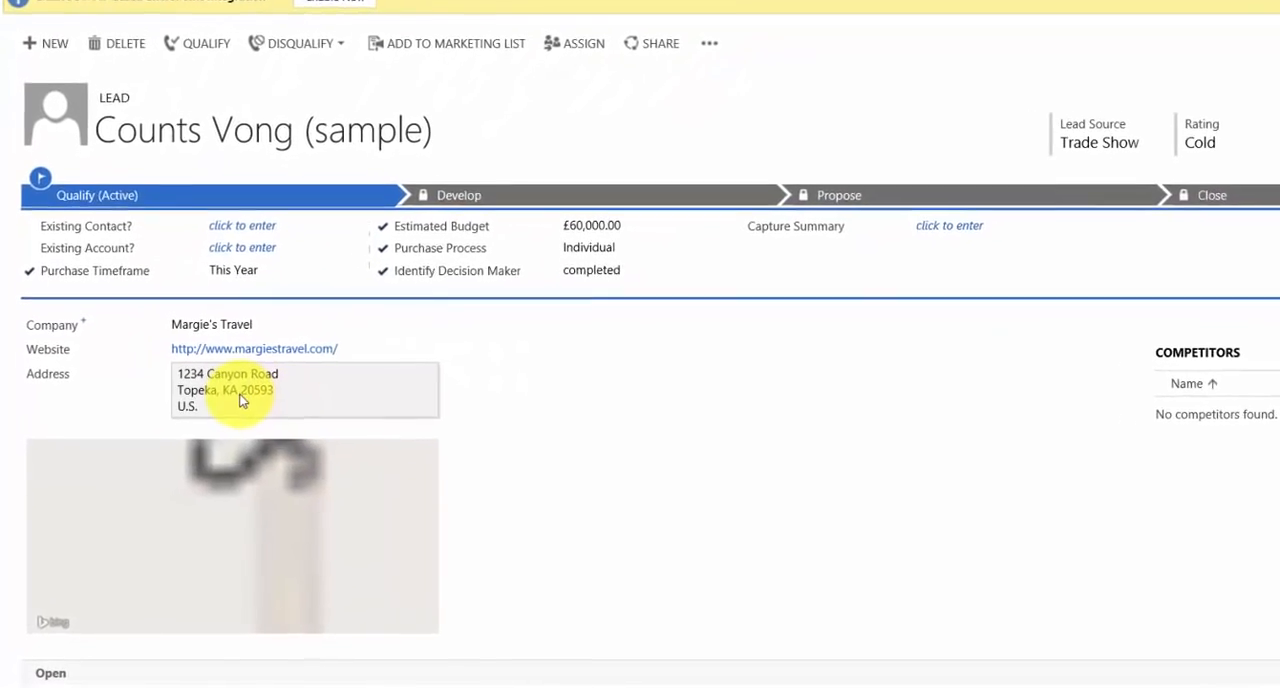
pyautogui.click(190, 530)
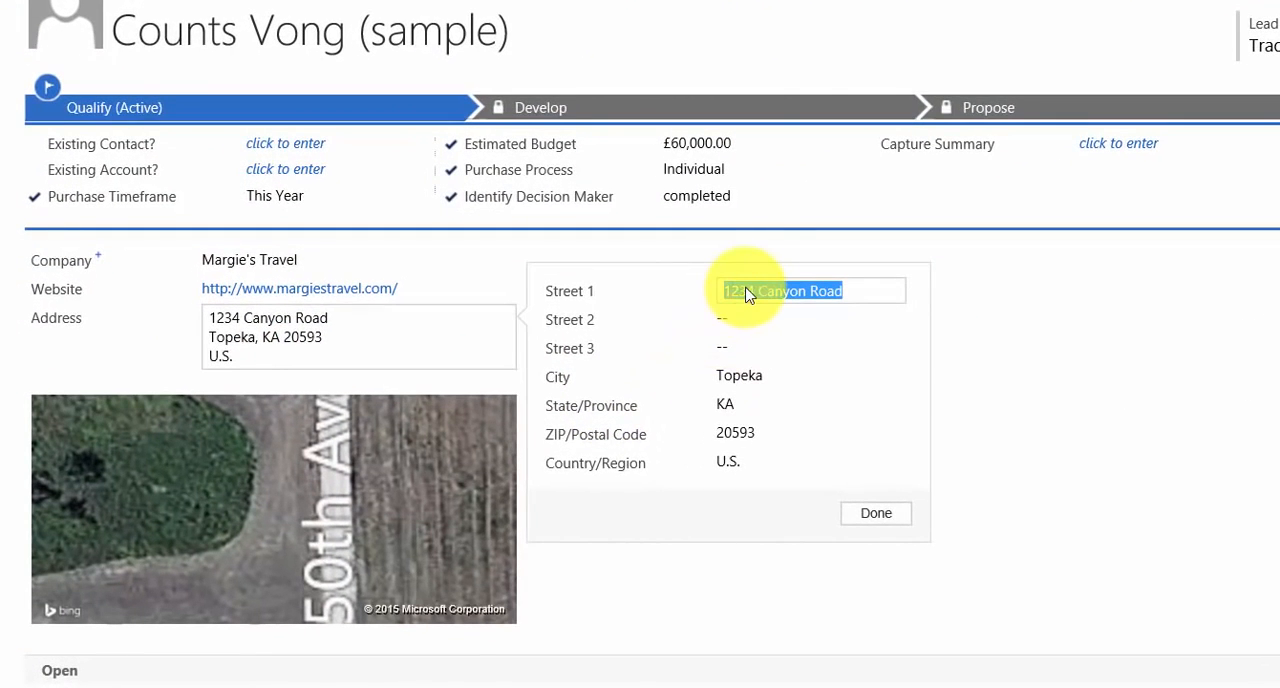
pyautogui.write('Microsoft Way')
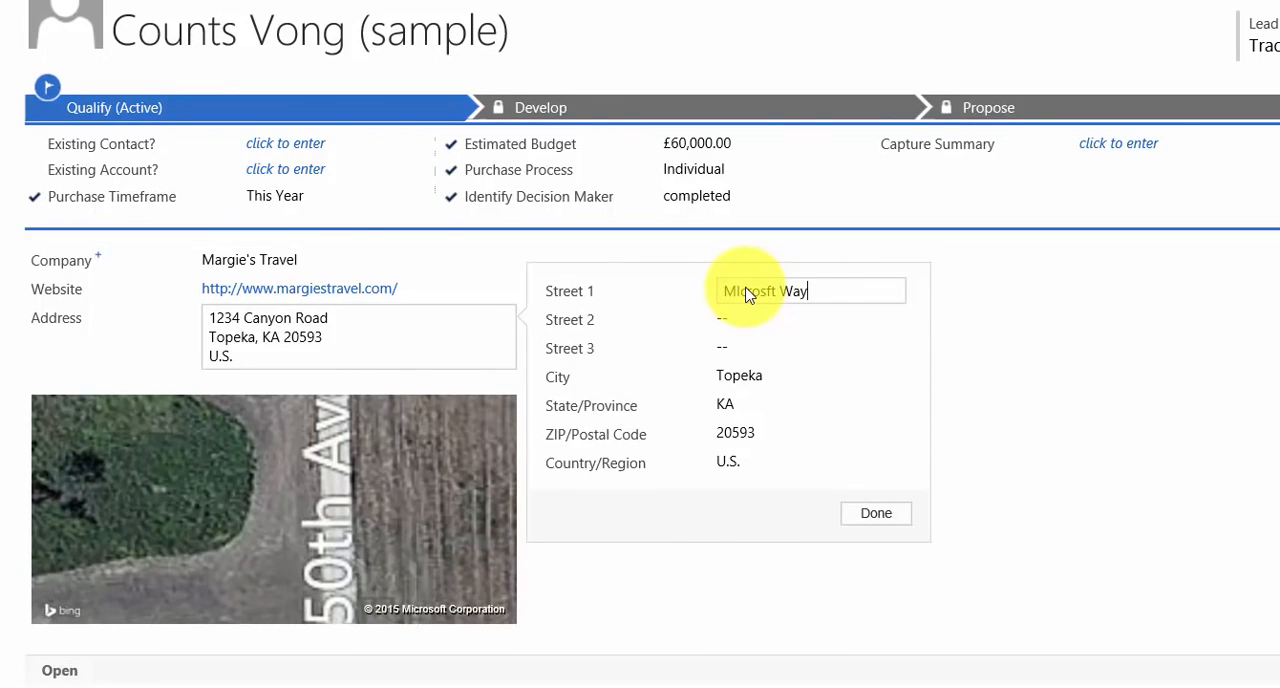
pyautogui.scroll(1, 750, 295)
pyautogui.click(745, 352)
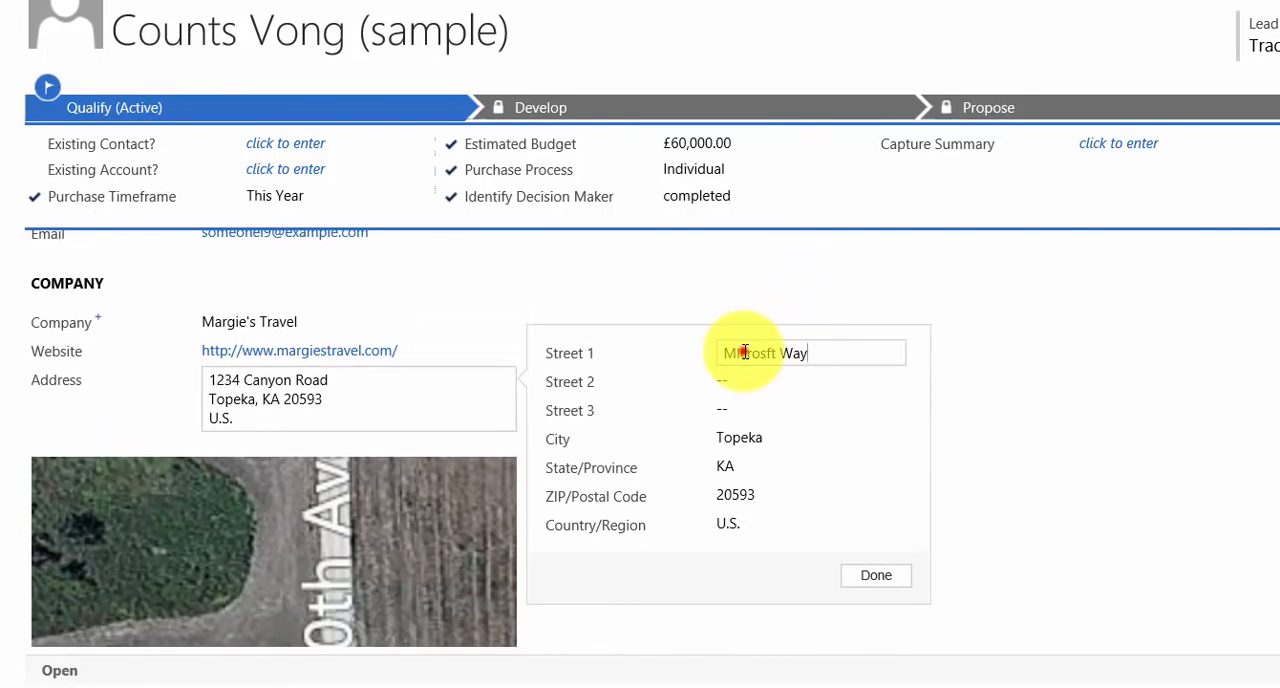
pyautogui.rightClick(745, 352)
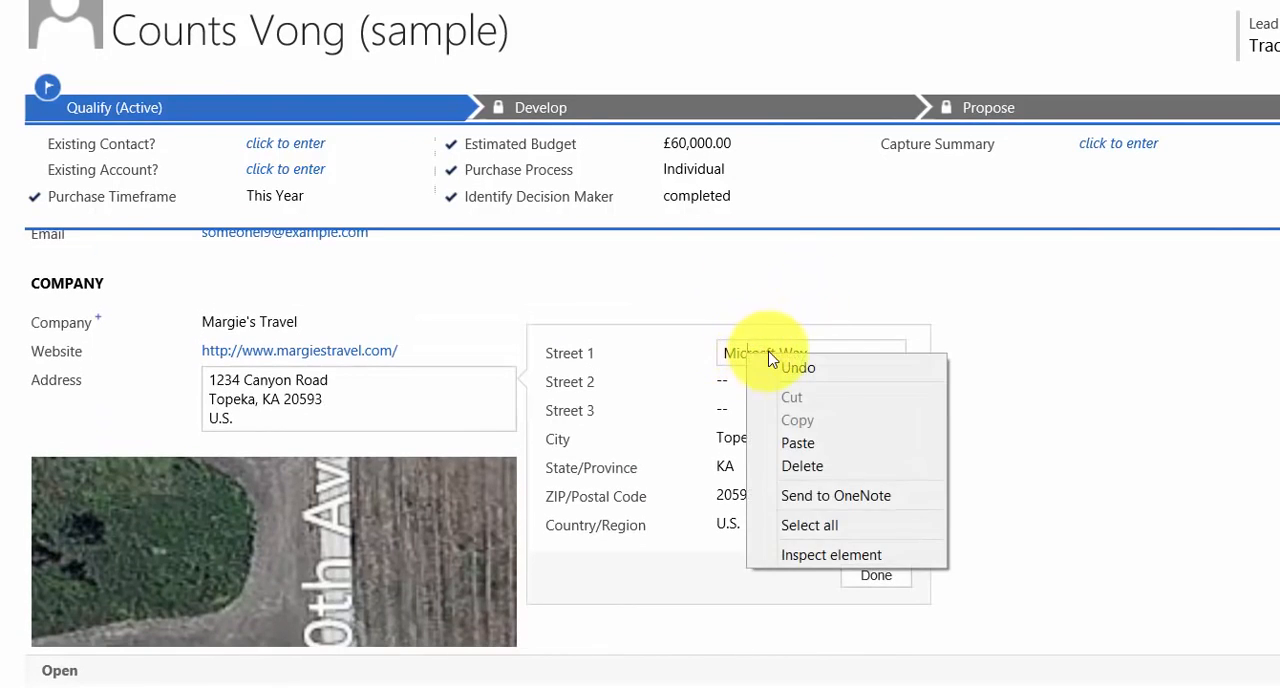
pyautogui.click(768, 347)
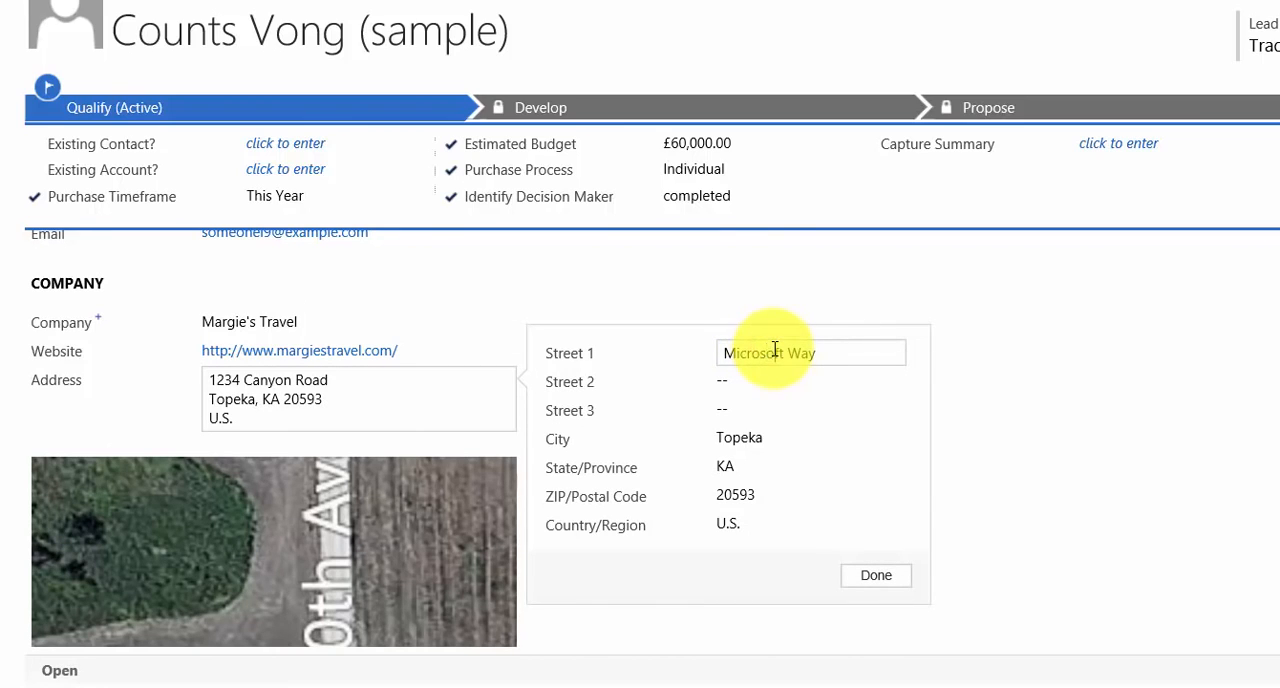
# Set the lead's address city to Redmond and State/Province to WA, enter the new ZIP code, and save the lead
pyautogui.click(740, 440)
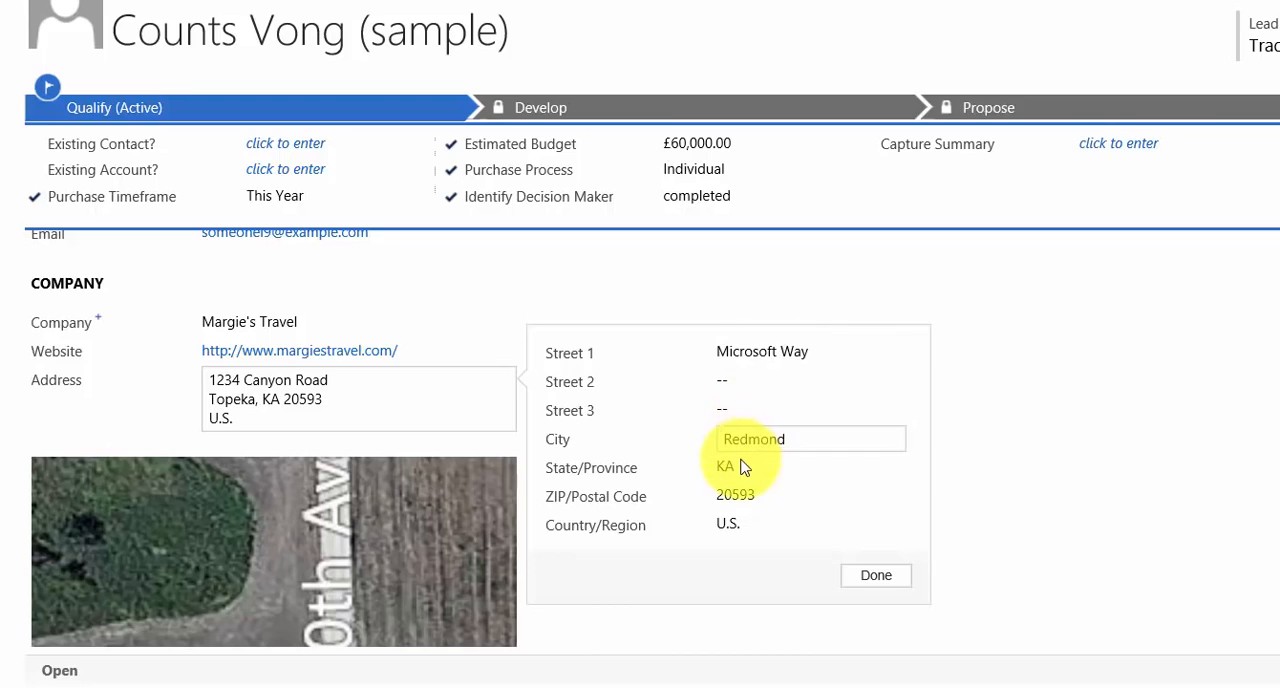
pyautogui.click(740, 467)
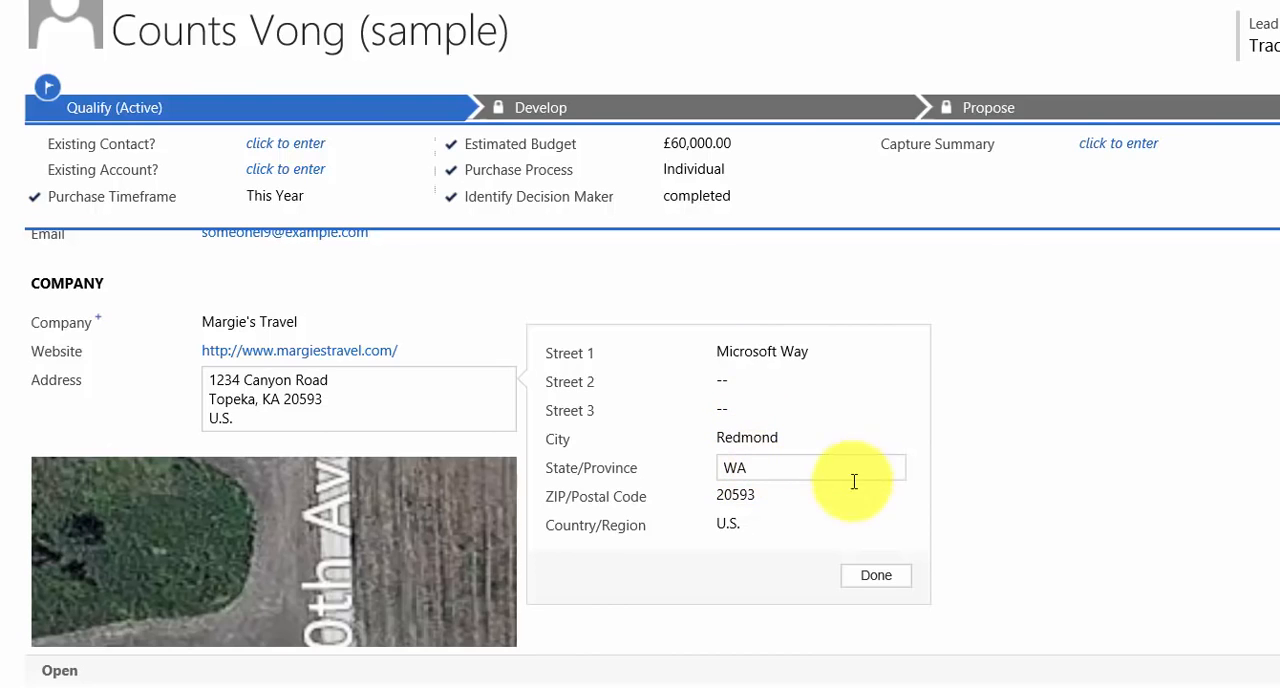
pyautogui.click(742, 495)
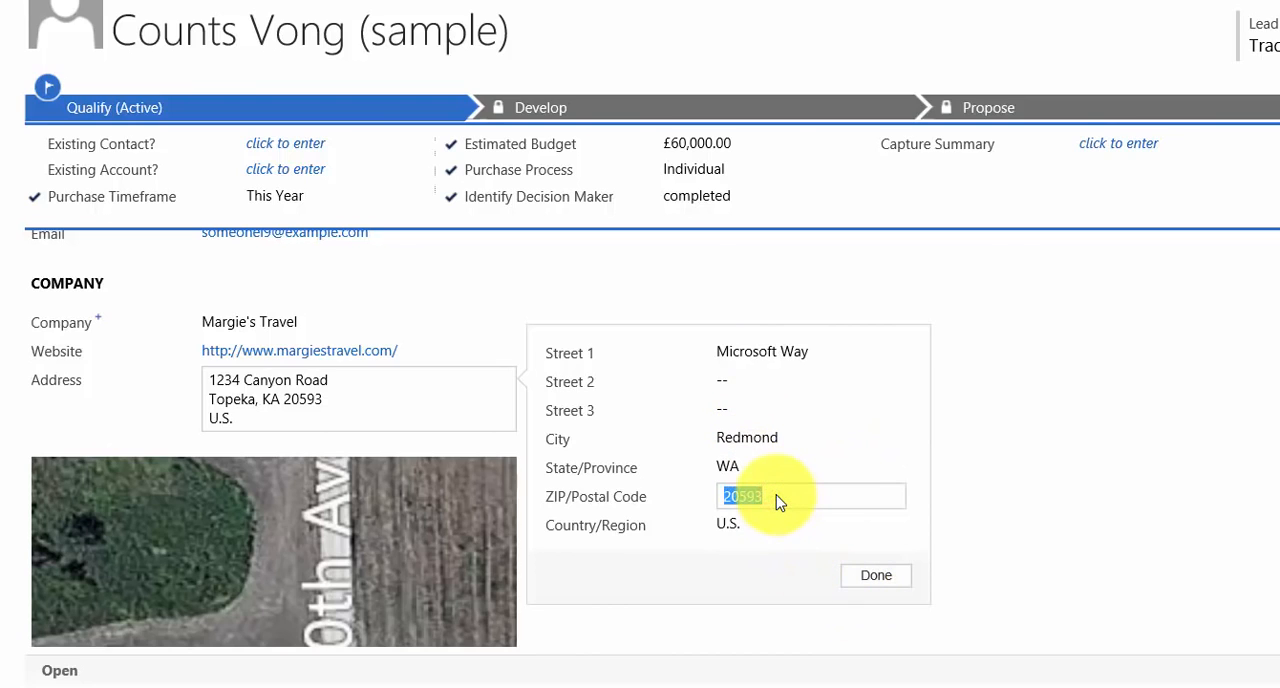
pyautogui.write('98052')
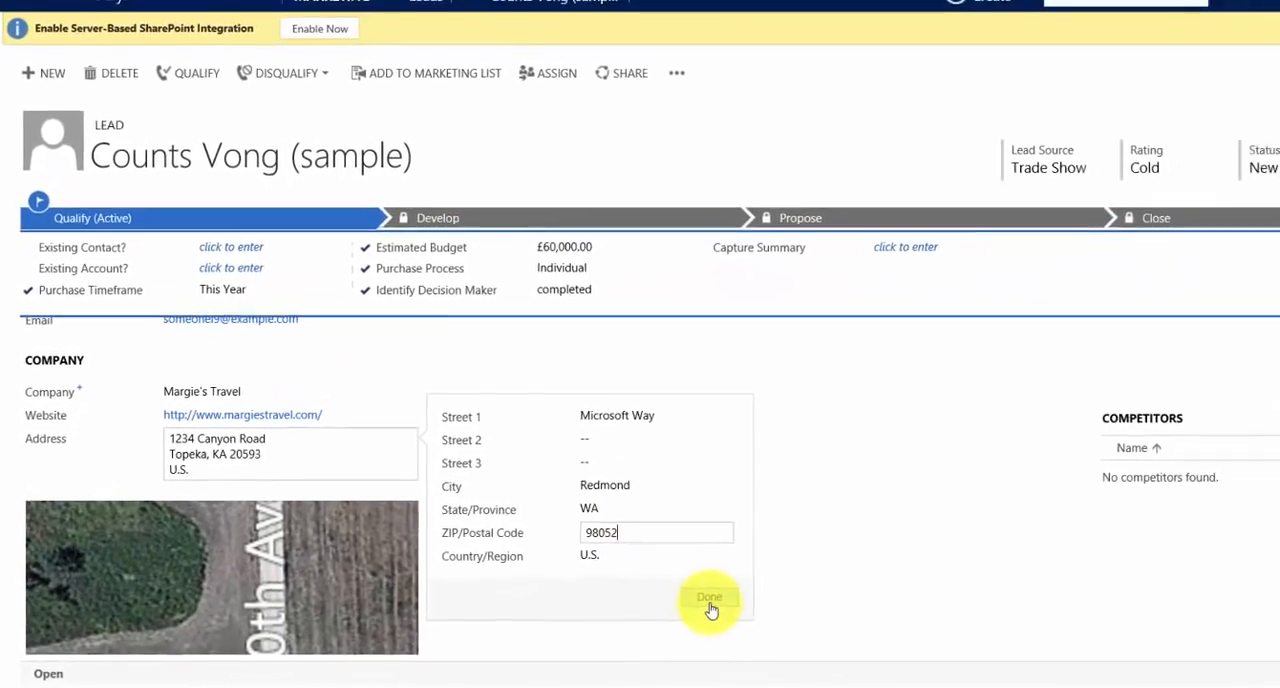
pyautogui.click(876, 575)
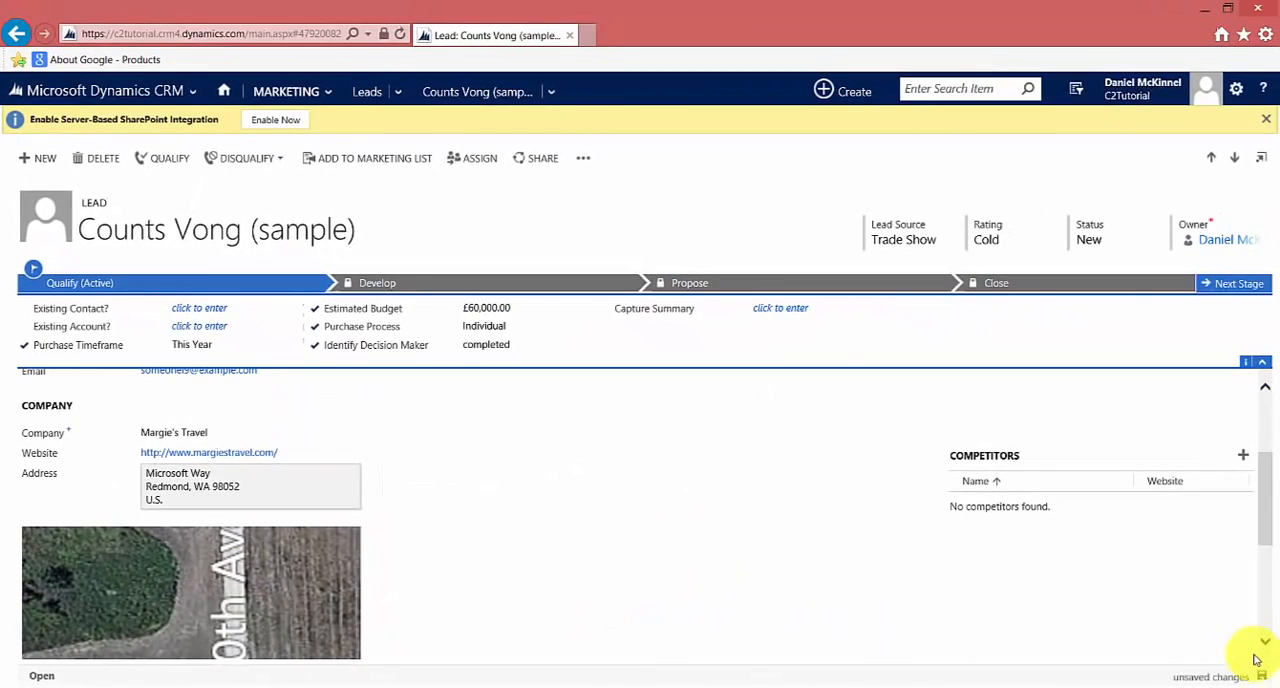
pyautogui.click(1279, 680)
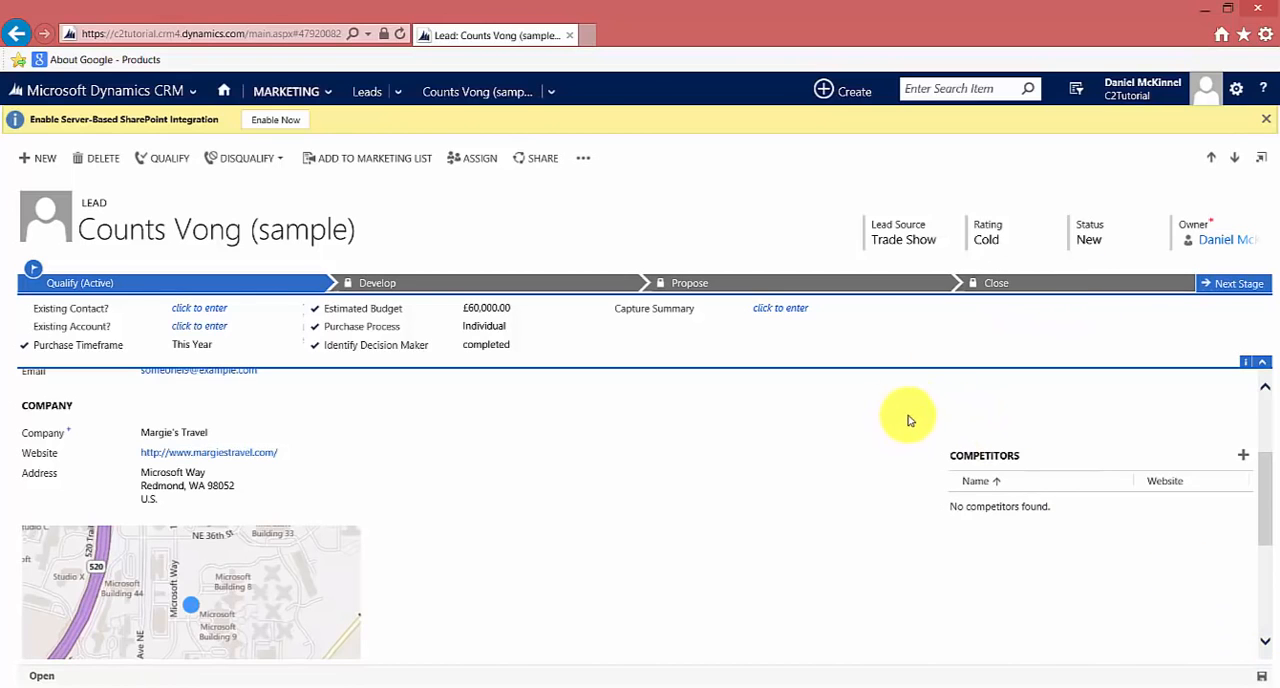
# Open Demo Static List and then Demo Dynamic List from the marketing lists to compare their members
pyautogui.click(272, 92)
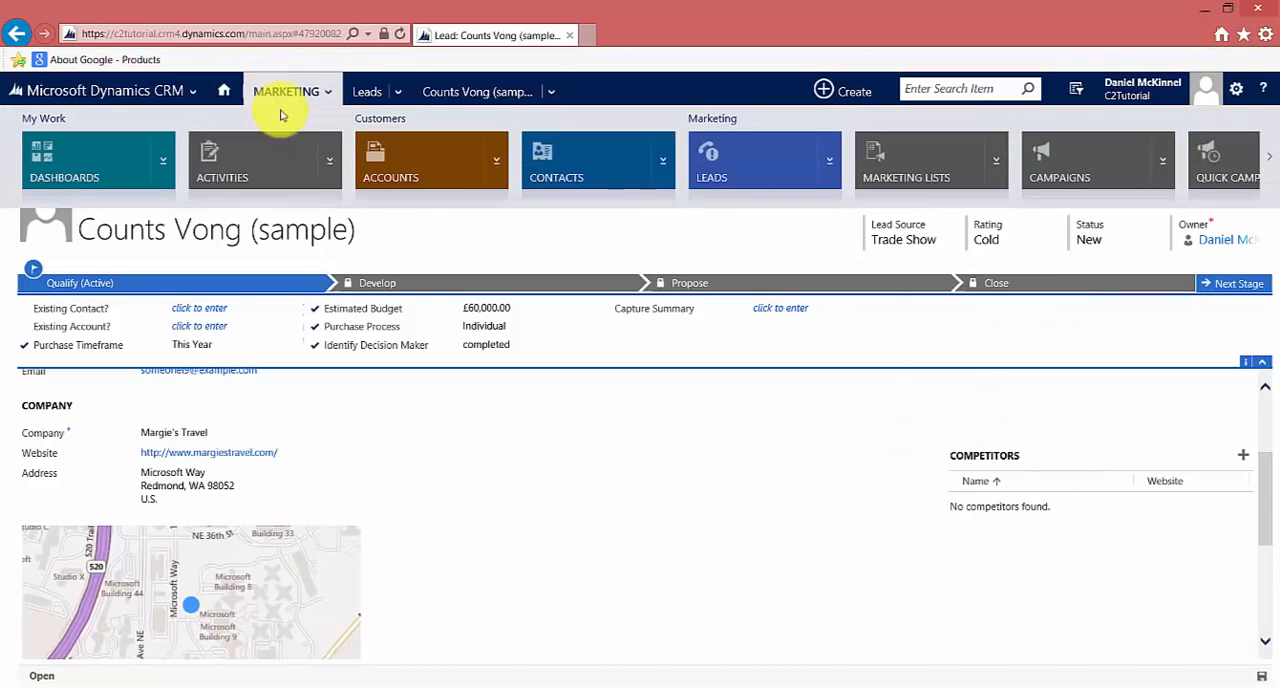
pyautogui.click(962, 182)
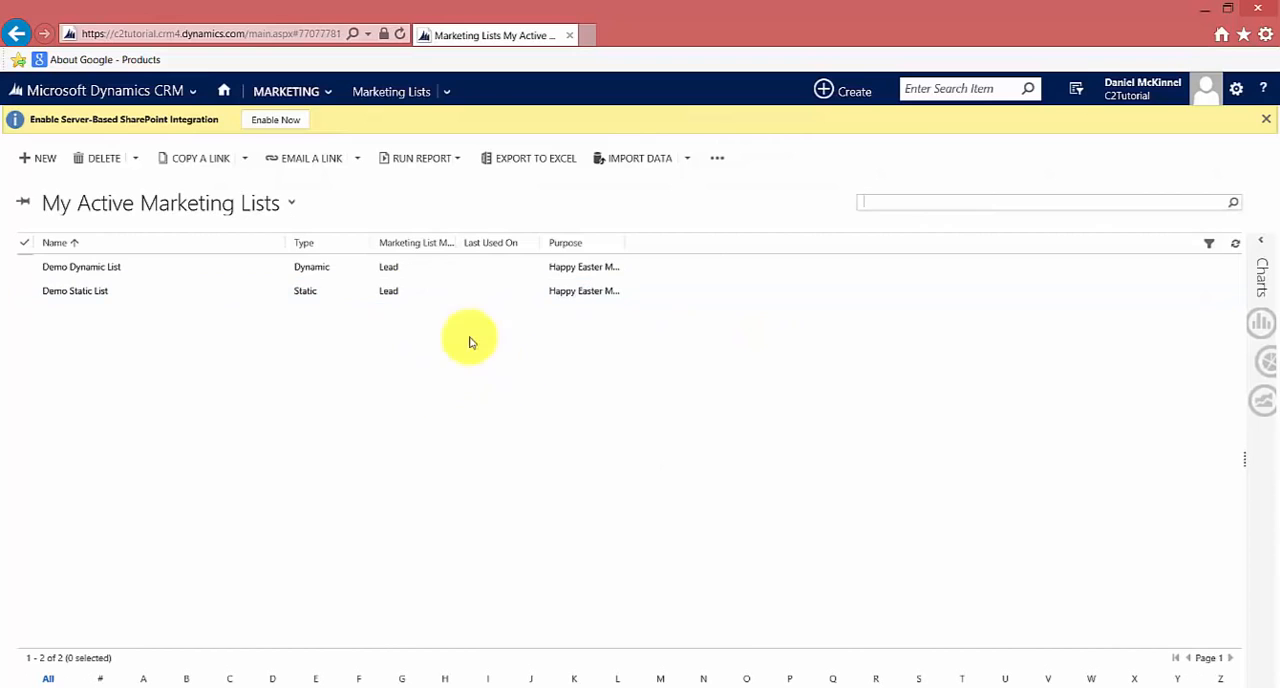
pyautogui.doubleClick(220, 297)
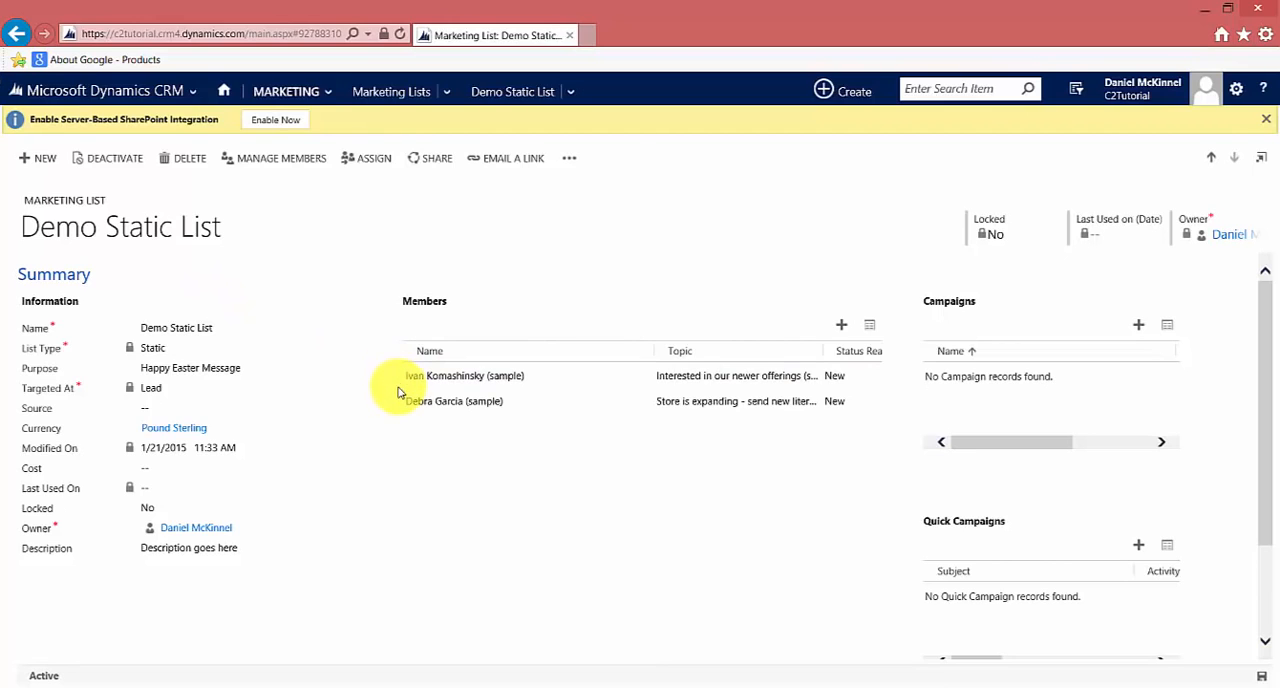
pyautogui.click(366, 91)
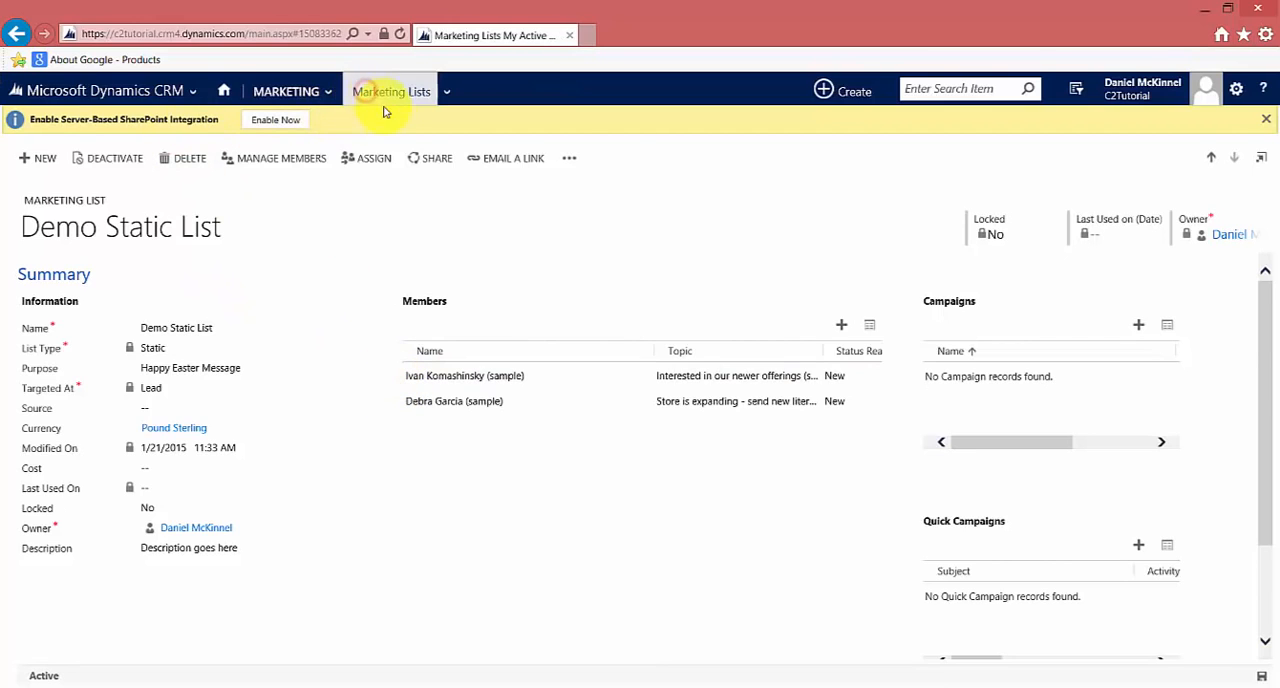
pyautogui.click(228, 264)
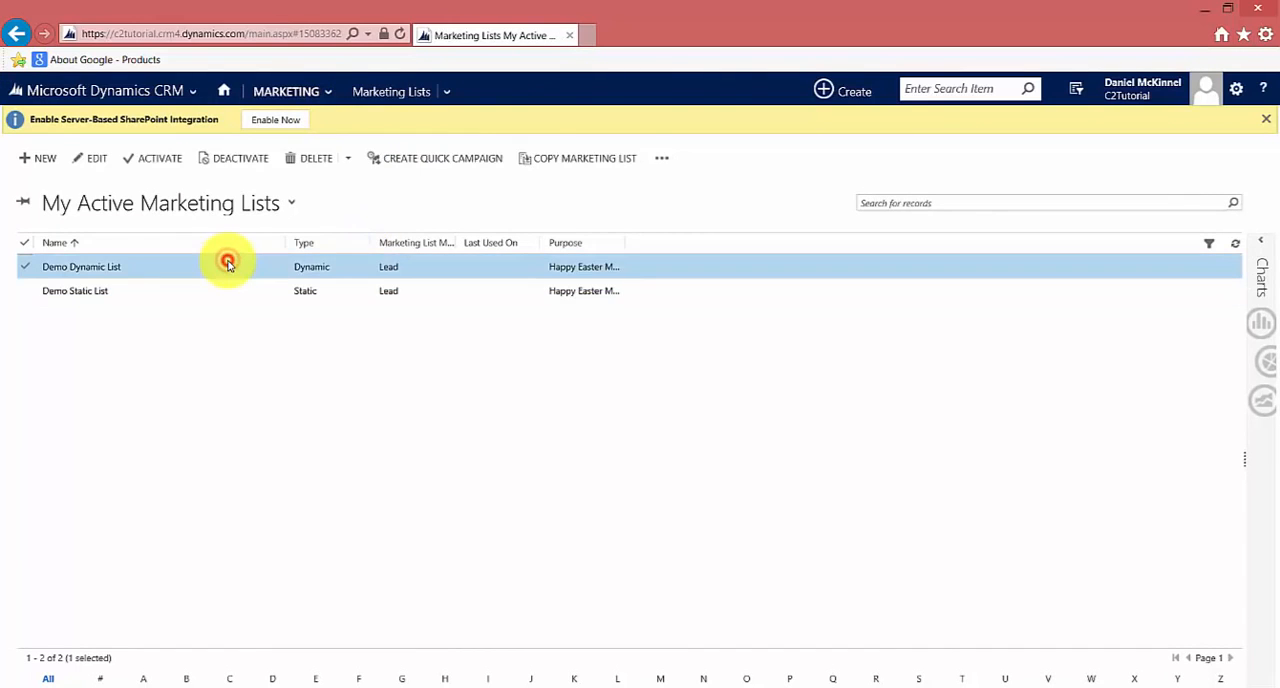
pyautogui.click(228, 263)
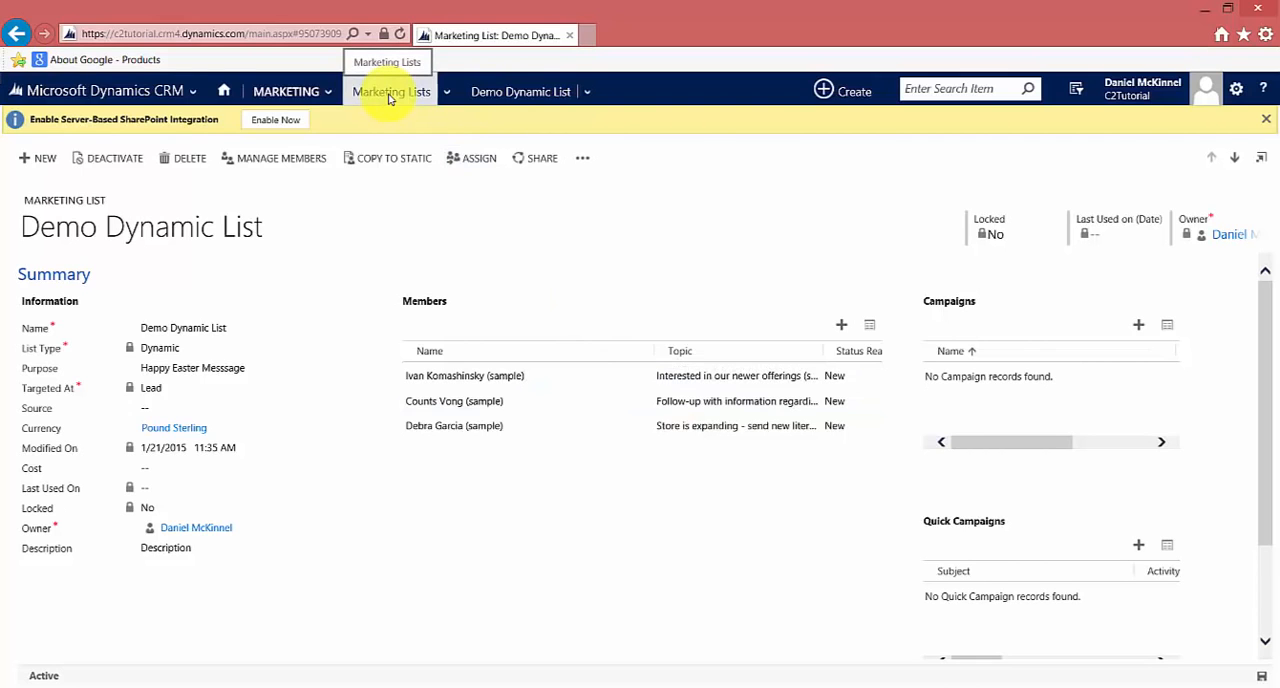
# Go back to the open leads and reopen the lead whose topic begins "Follow-up with information"
pyautogui.click(292, 91)
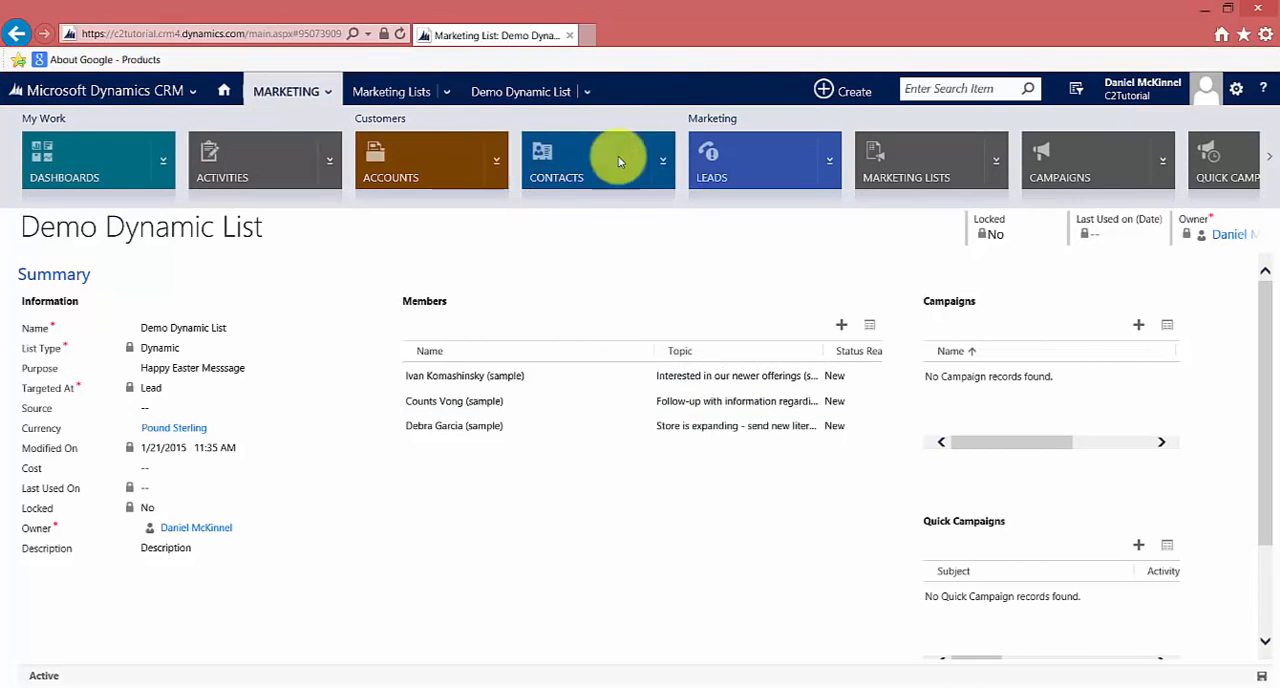
pyautogui.click(693, 161)
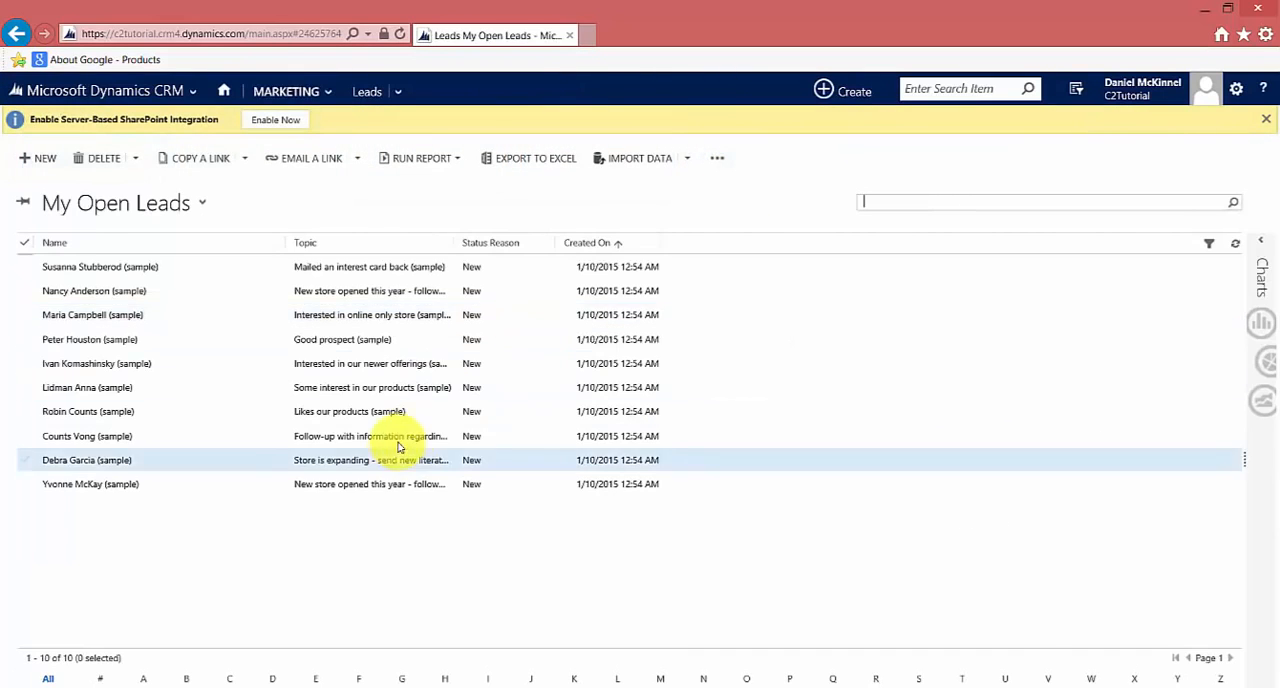
pyautogui.doubleClick(218, 445)
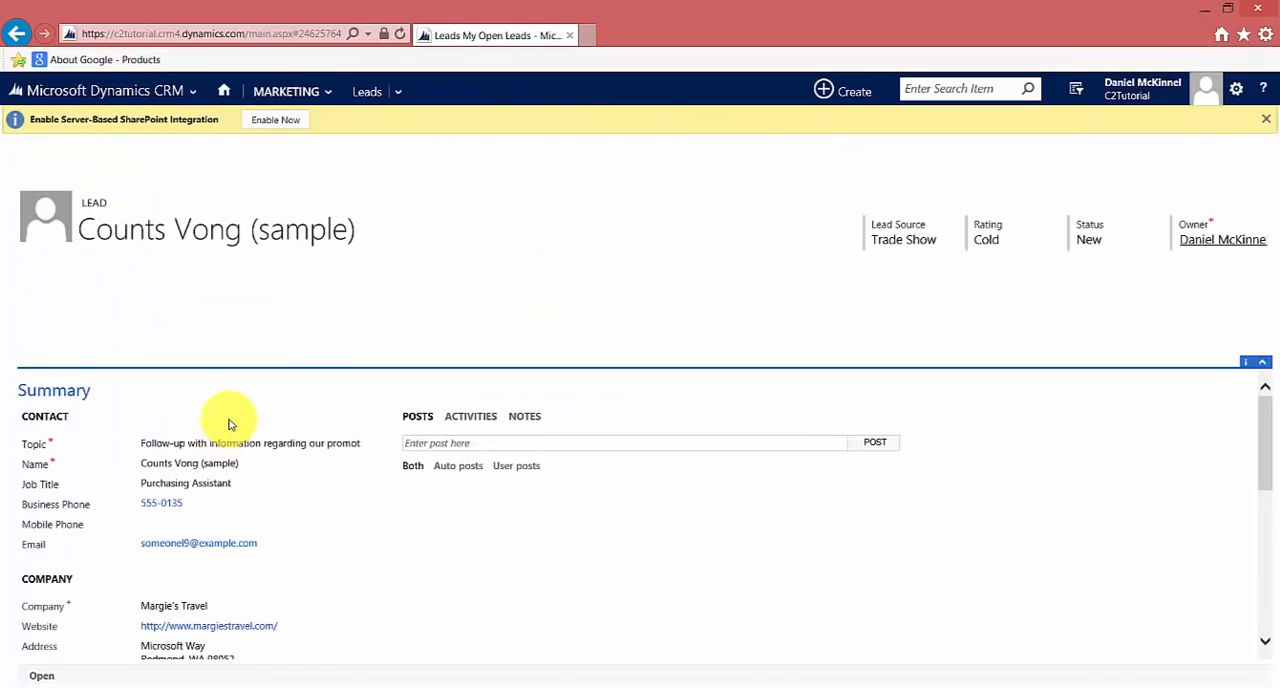
# Restore the lead's original company street and ZIP code, set the city to Topeka and State/Province to KA, and save the lead
pyautogui.scroll(-3, 266, 506)
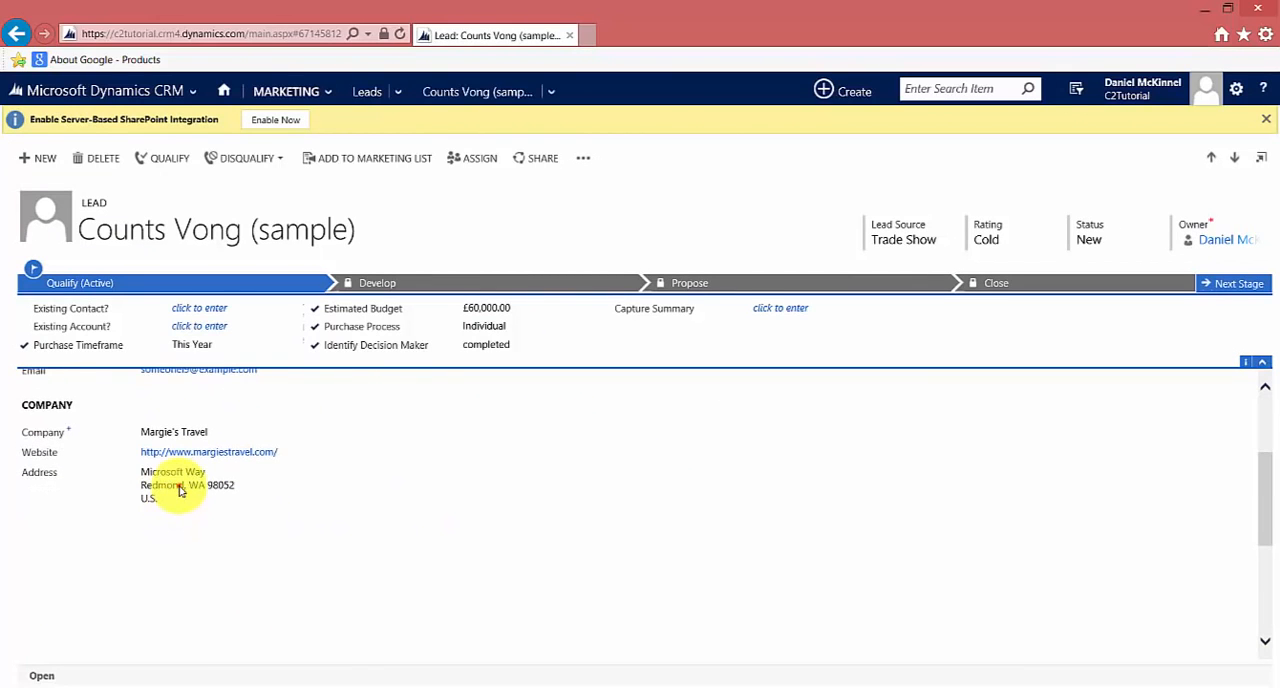
pyautogui.click(180, 487)
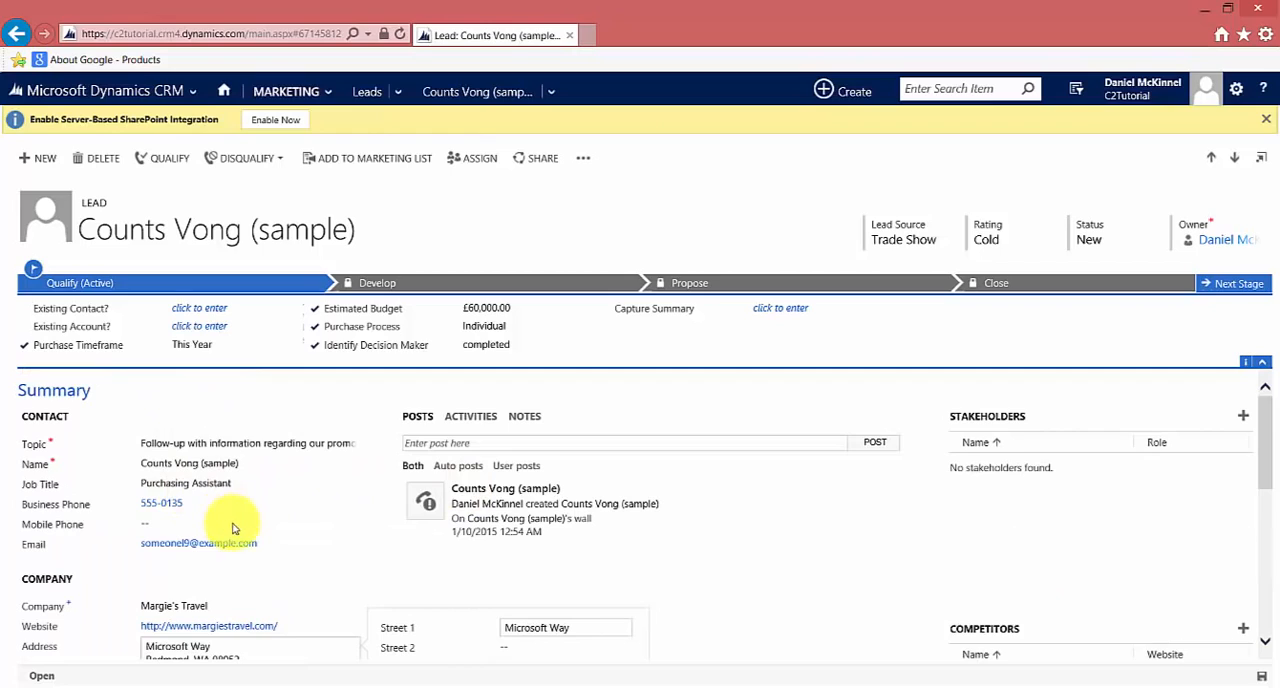
pyautogui.click(571, 627)
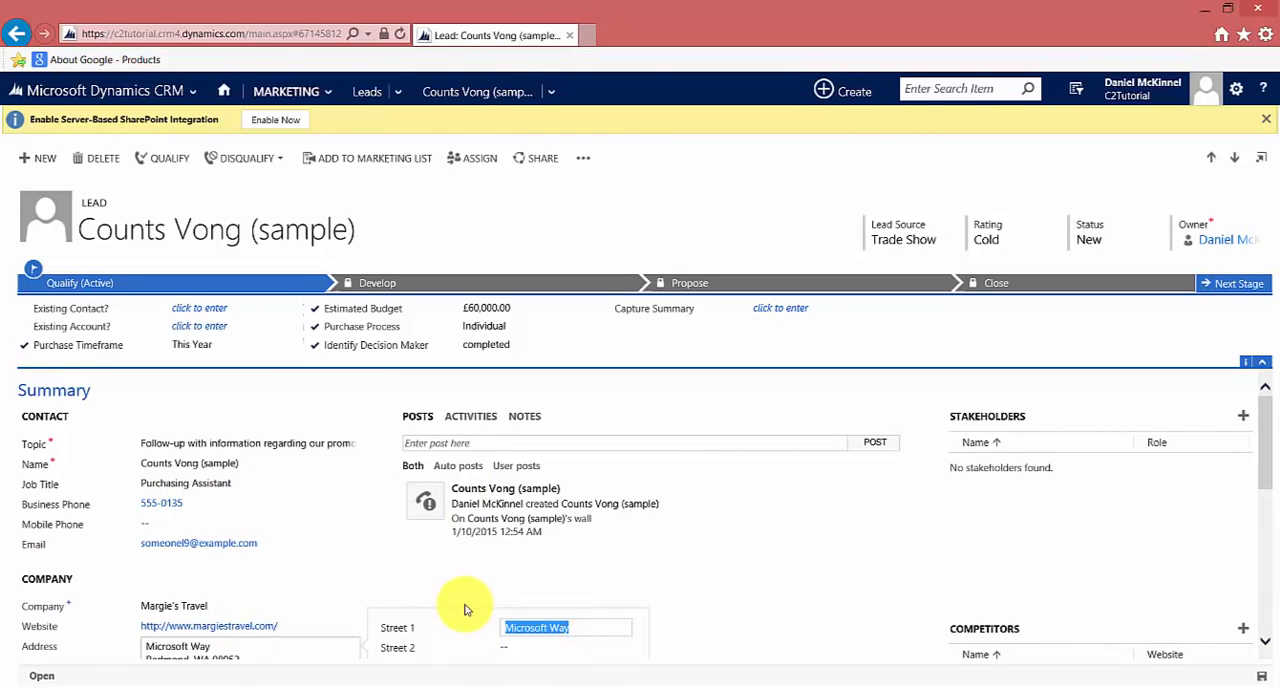
pyautogui.write('1234 Canyon Road')
pyautogui.scroll(-2, 465, 609)
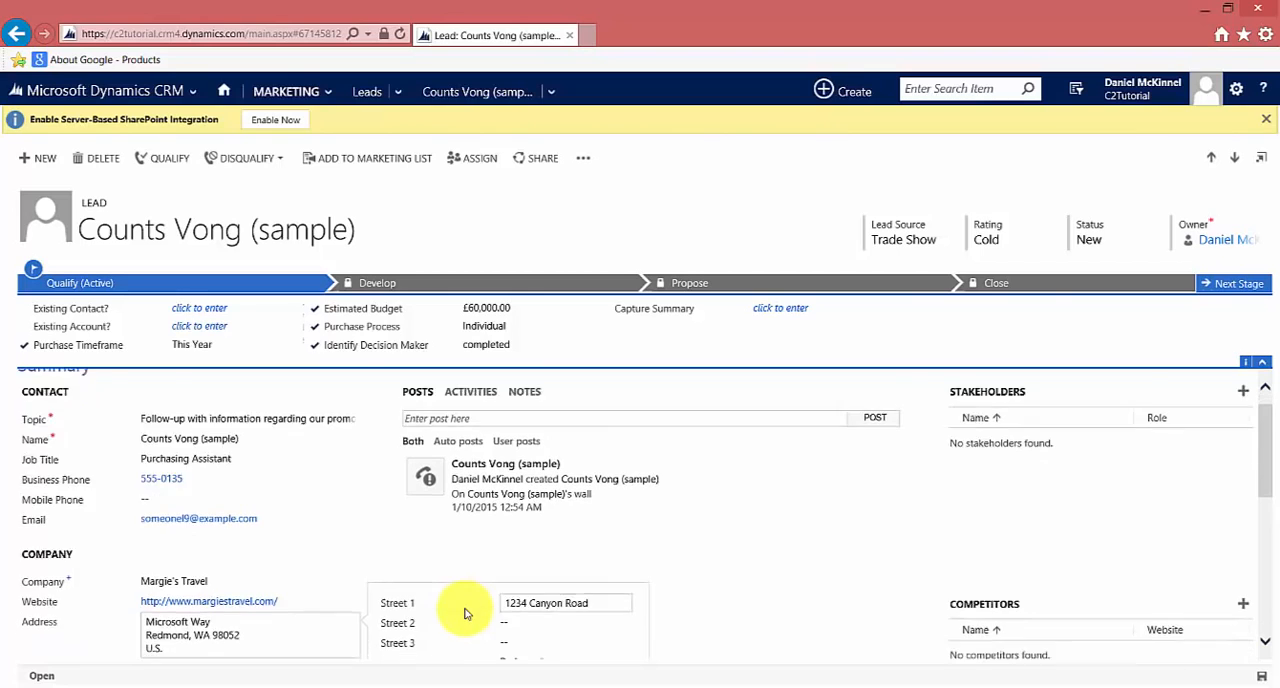
pyautogui.click(519, 516)
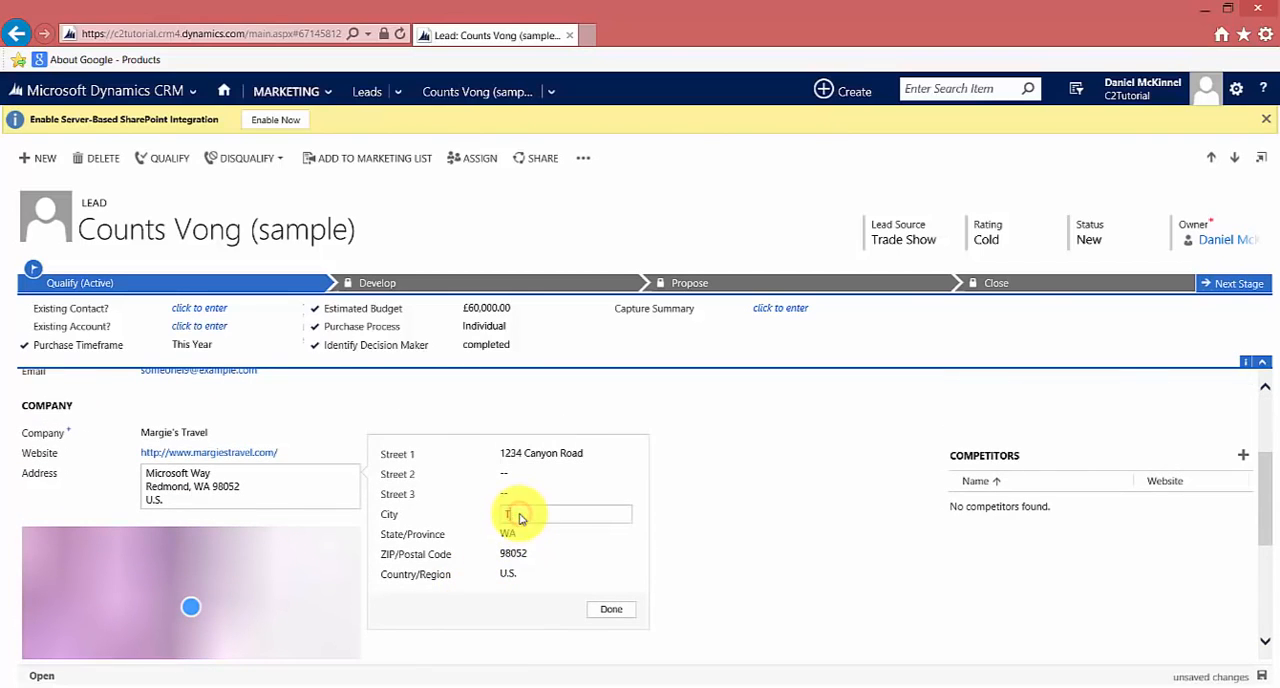
pyautogui.write('Topeka')
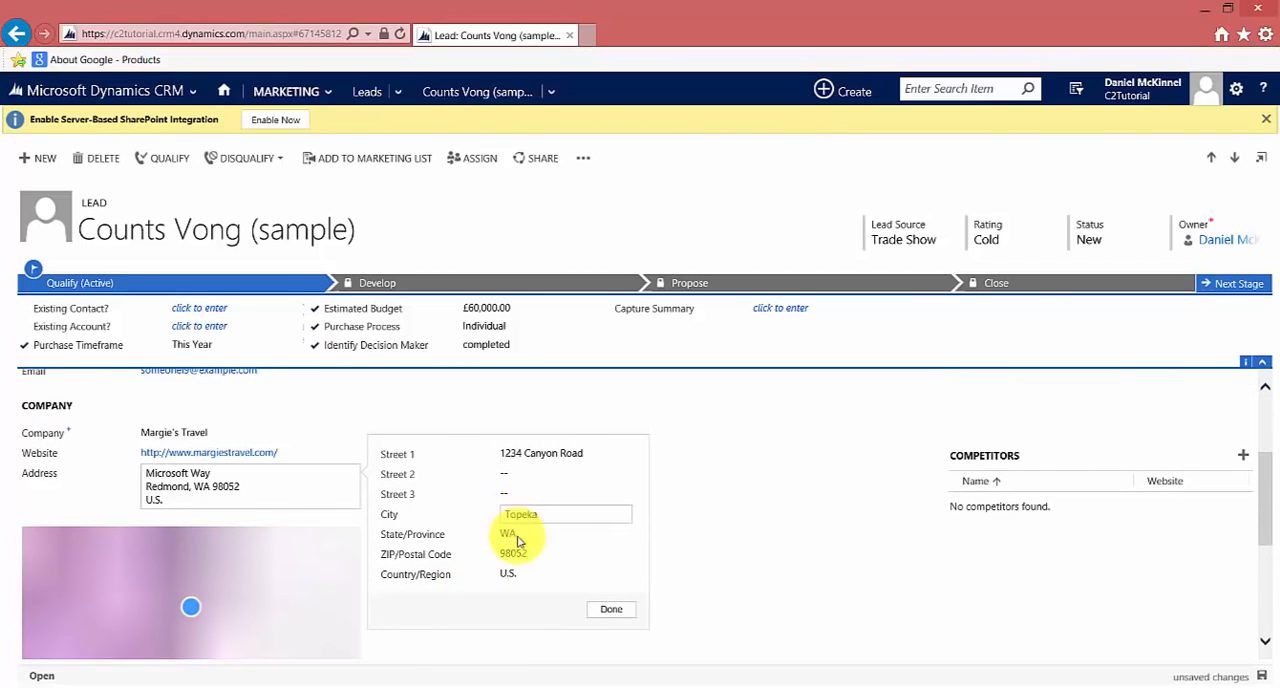
pyautogui.click(519, 536)
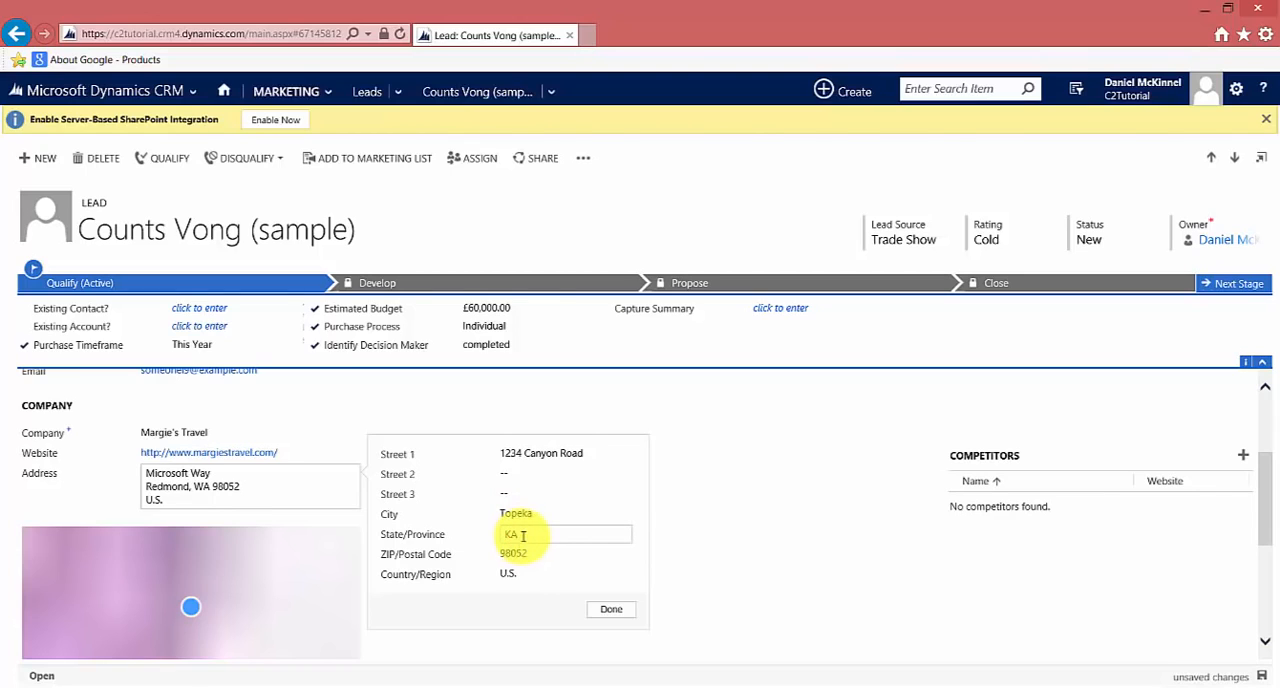
pyautogui.click(516, 556)
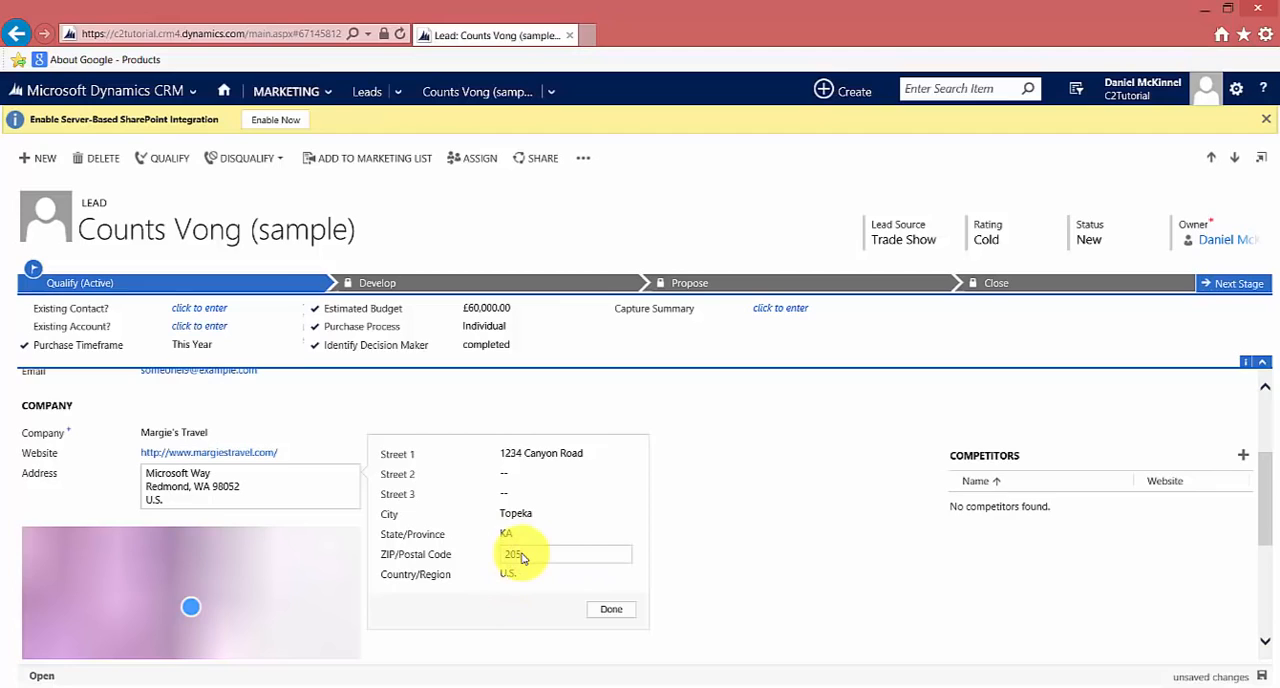
pyautogui.click(604, 609)
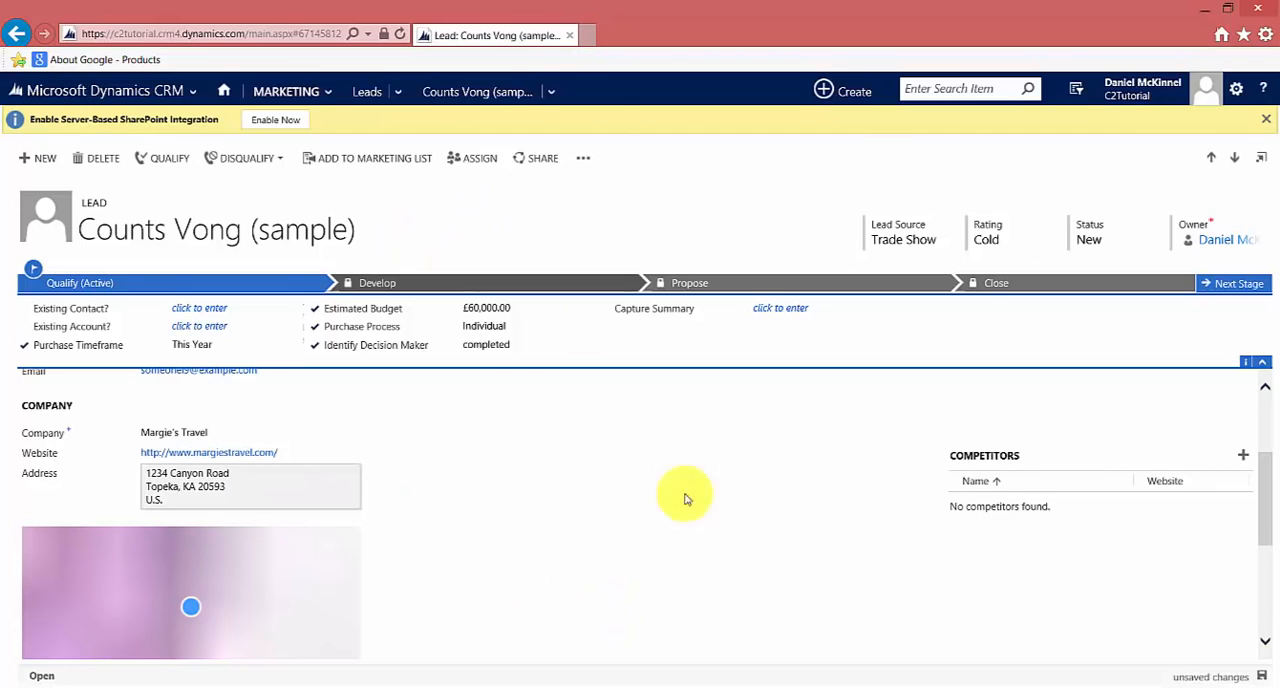
pyautogui.click(1264, 677)
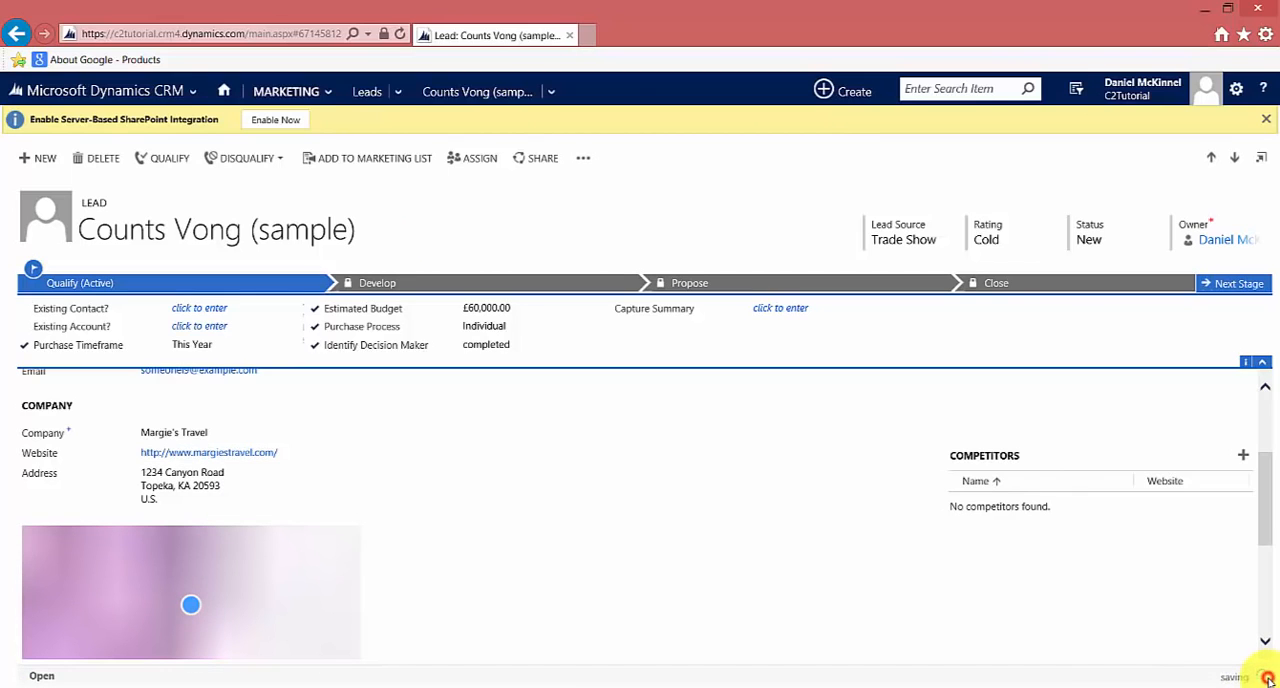
# Open Demo Dynamic List from the marketing lists and save a copy of it as a static list
pyautogui.click(295, 93)
pyautogui.click(928, 175)
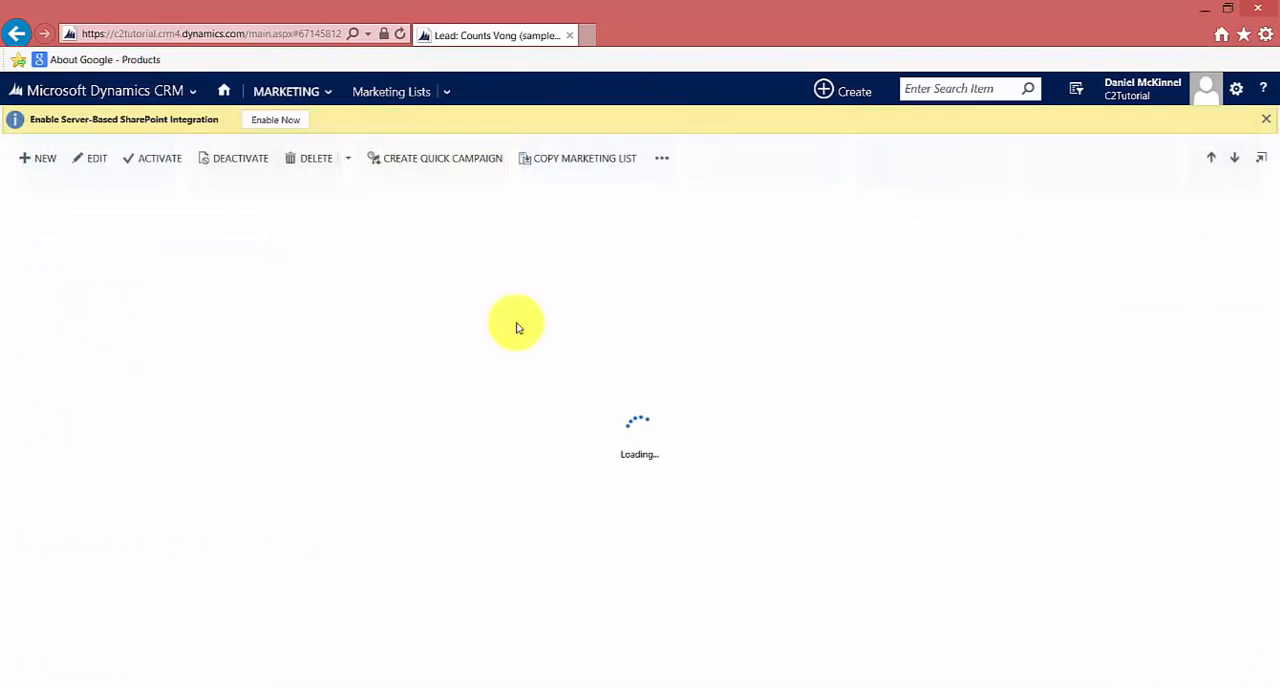
pyautogui.doubleClick(451, 271)
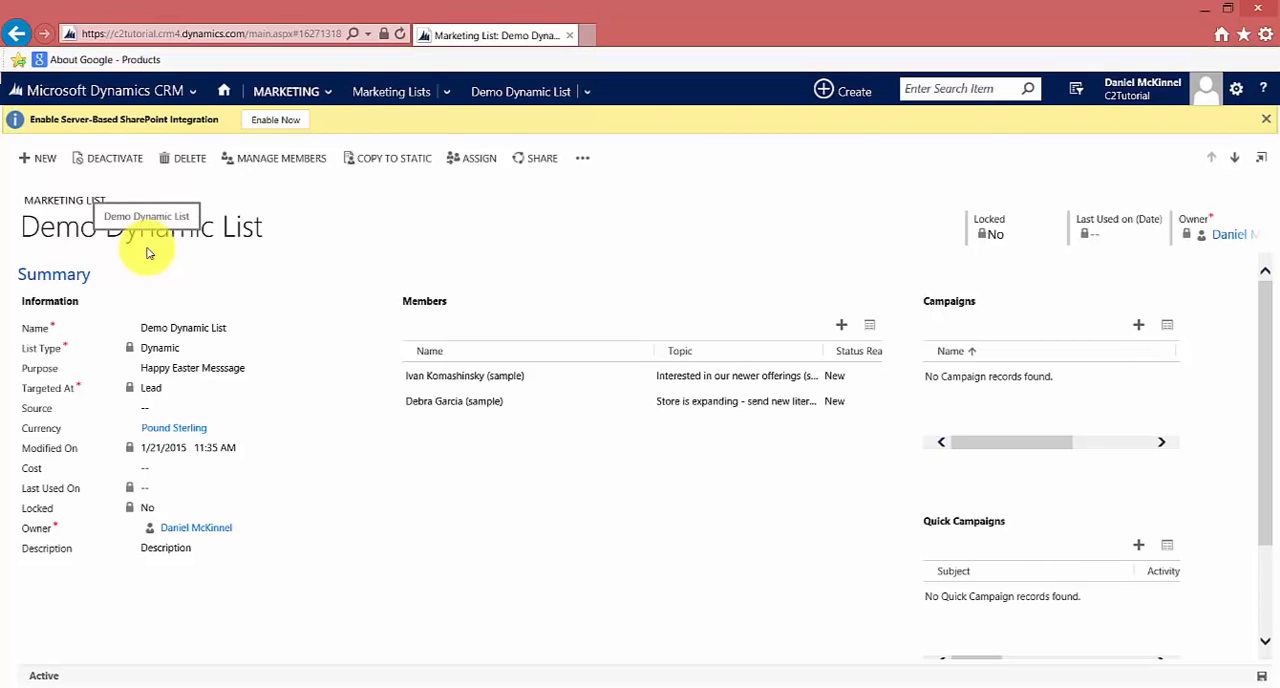
pyautogui.click(388, 162)
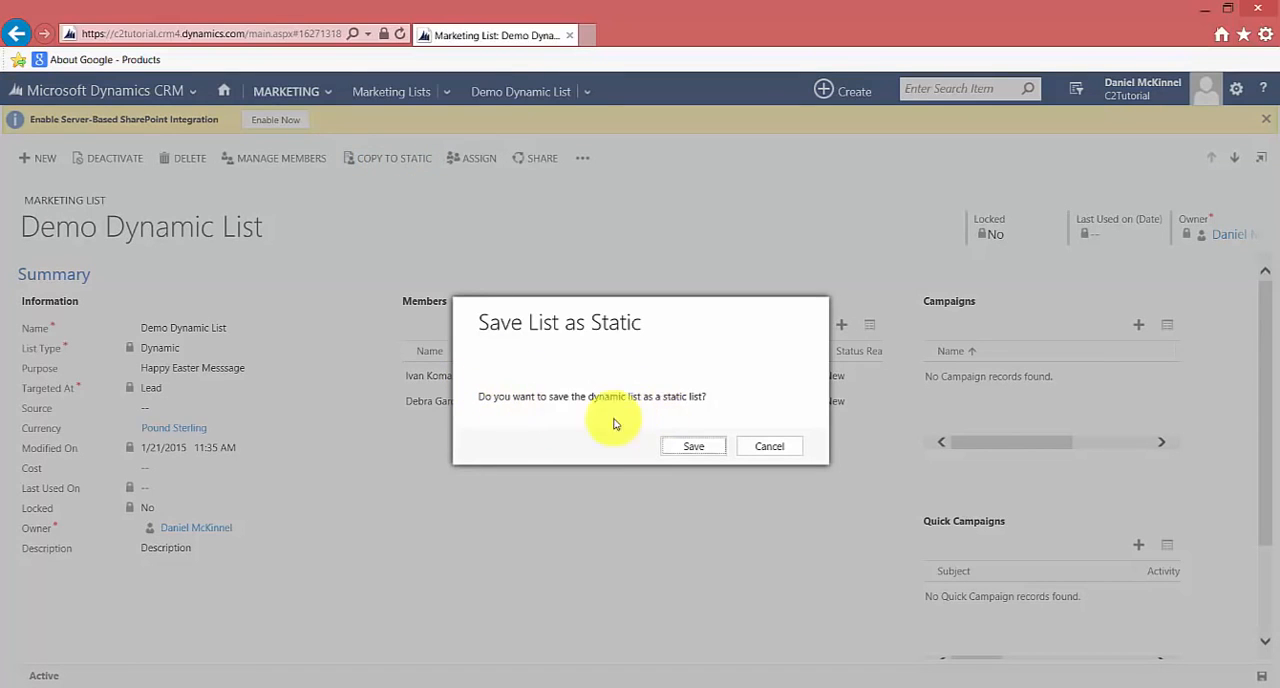
pyautogui.click(689, 451)
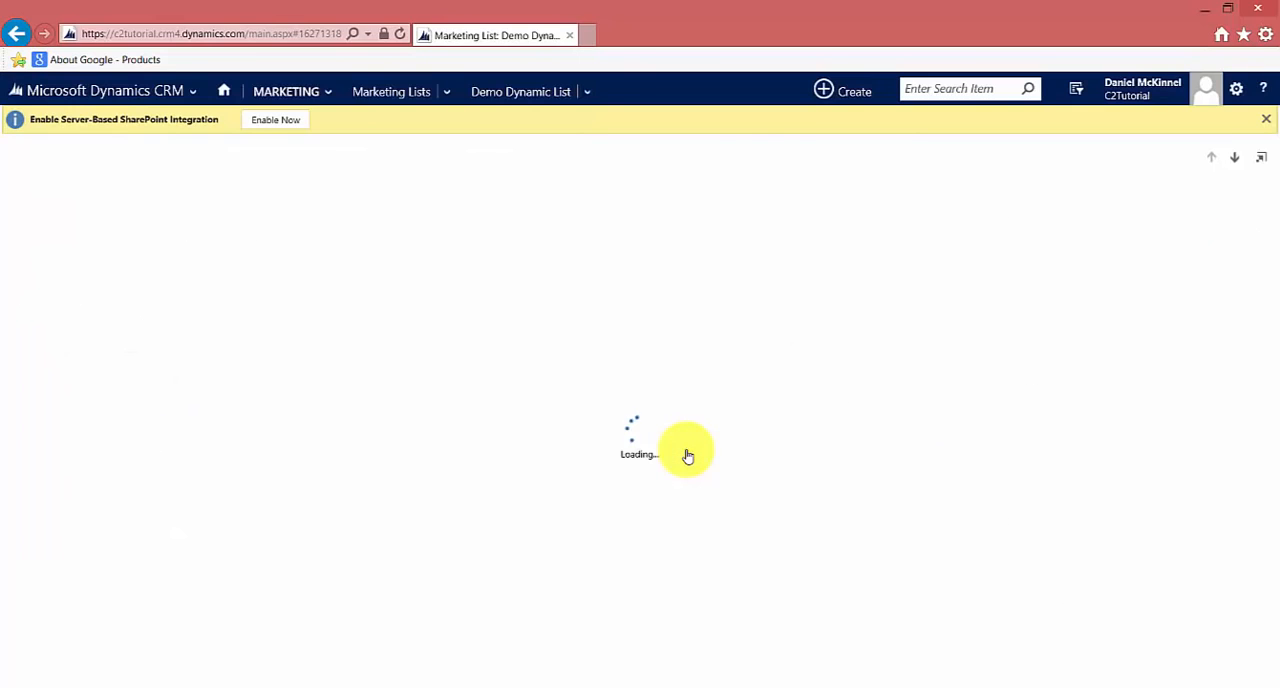
# Return to the active marketing lists and open Demo Static List
pyautogui.click(391, 92)
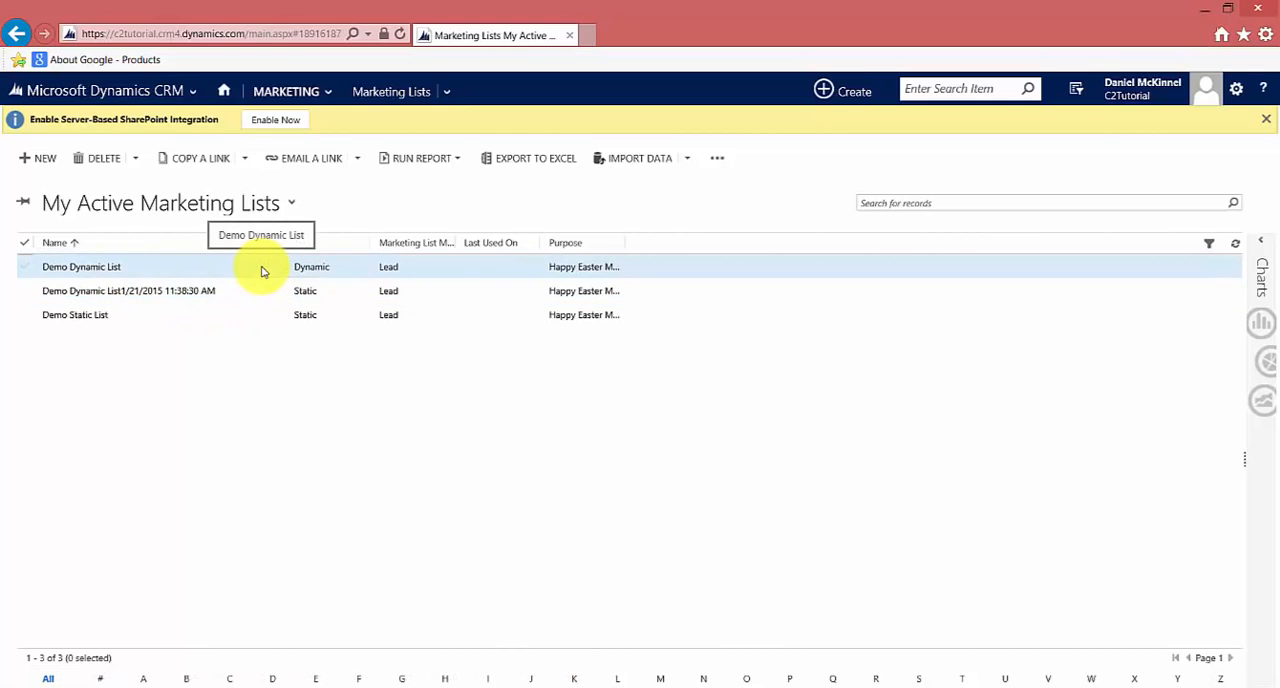
pyautogui.click(224, 325)
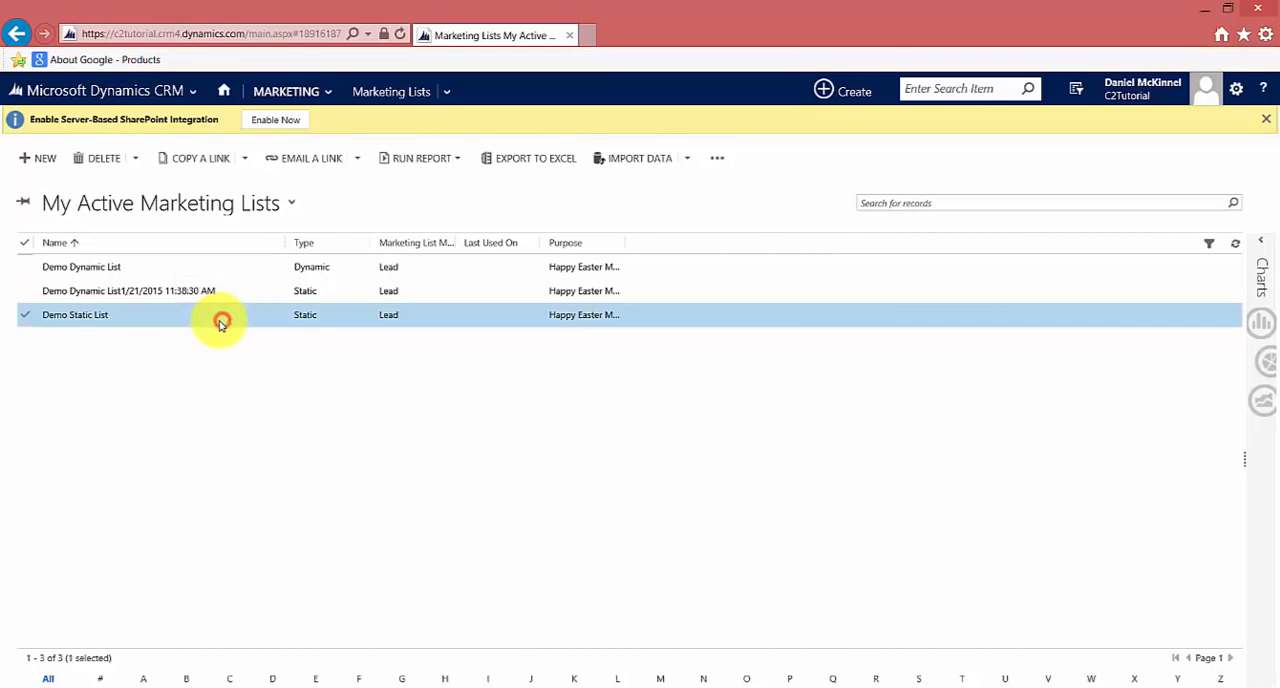
pyautogui.click(80, 320)
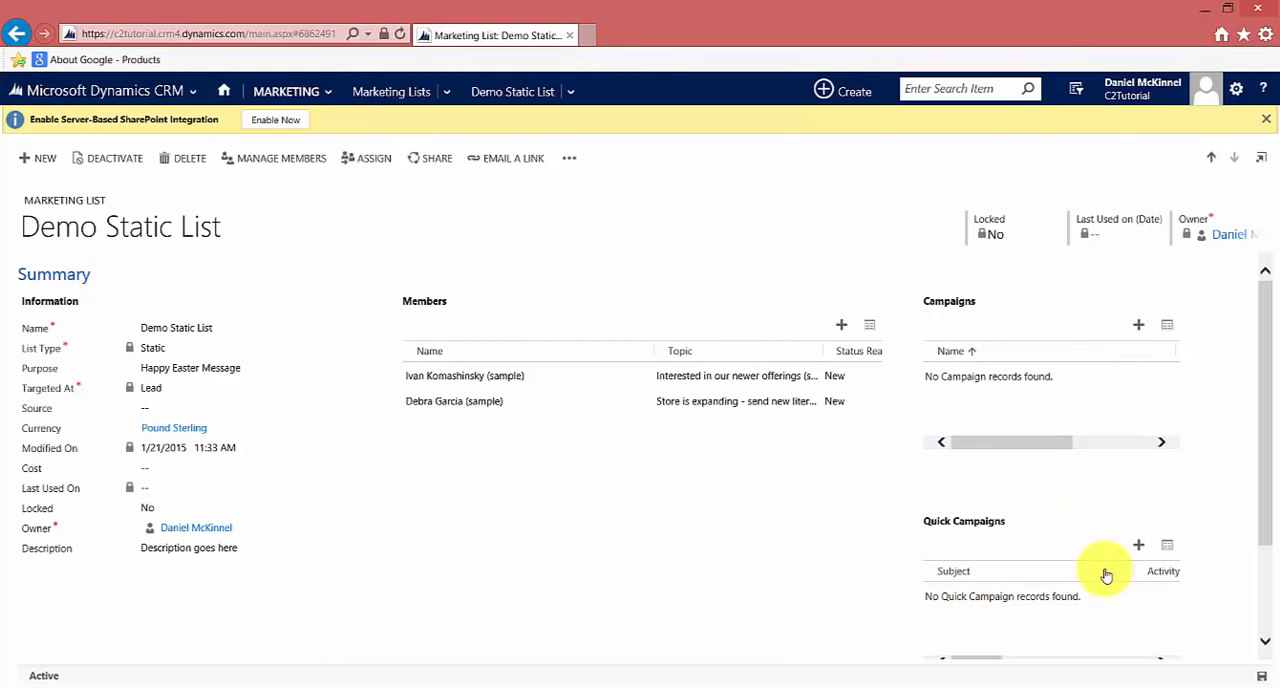
# Start a quick campaign from Demo Static List and name it "Happy Easter Message"
pyautogui.click(1137, 550)
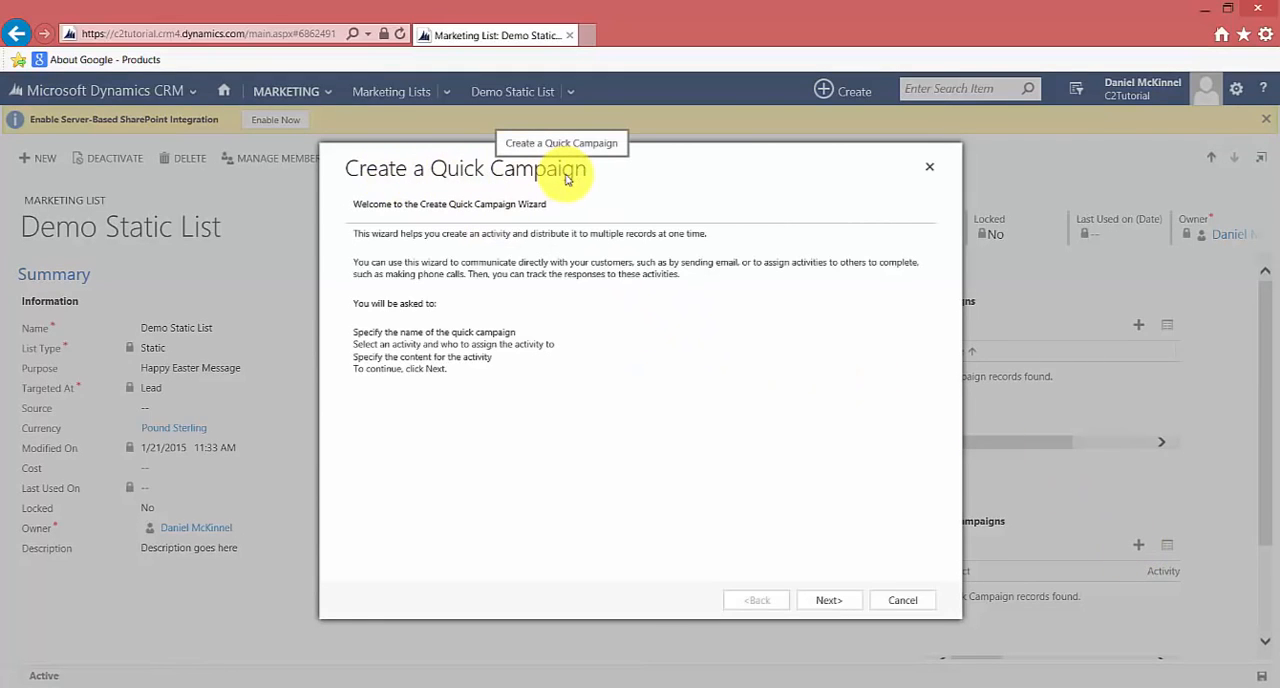
pyautogui.click(832, 601)
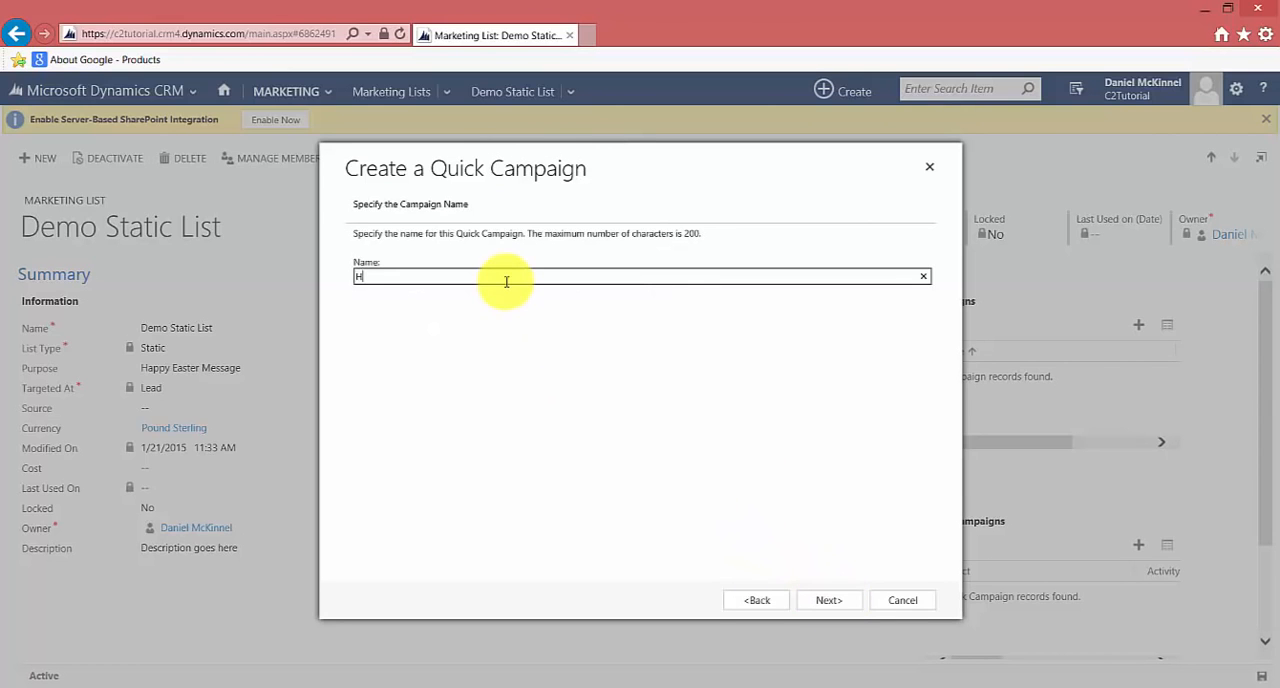
pyautogui.write('appy Easter ')
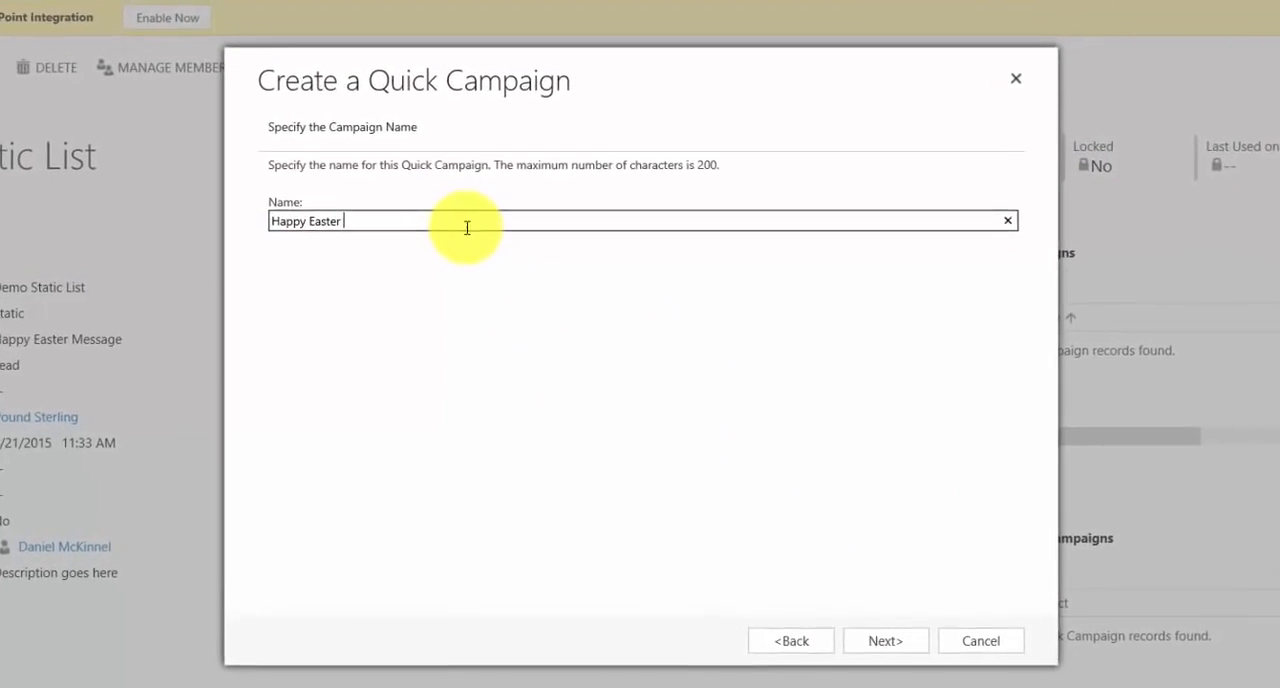
pyautogui.write('Message')
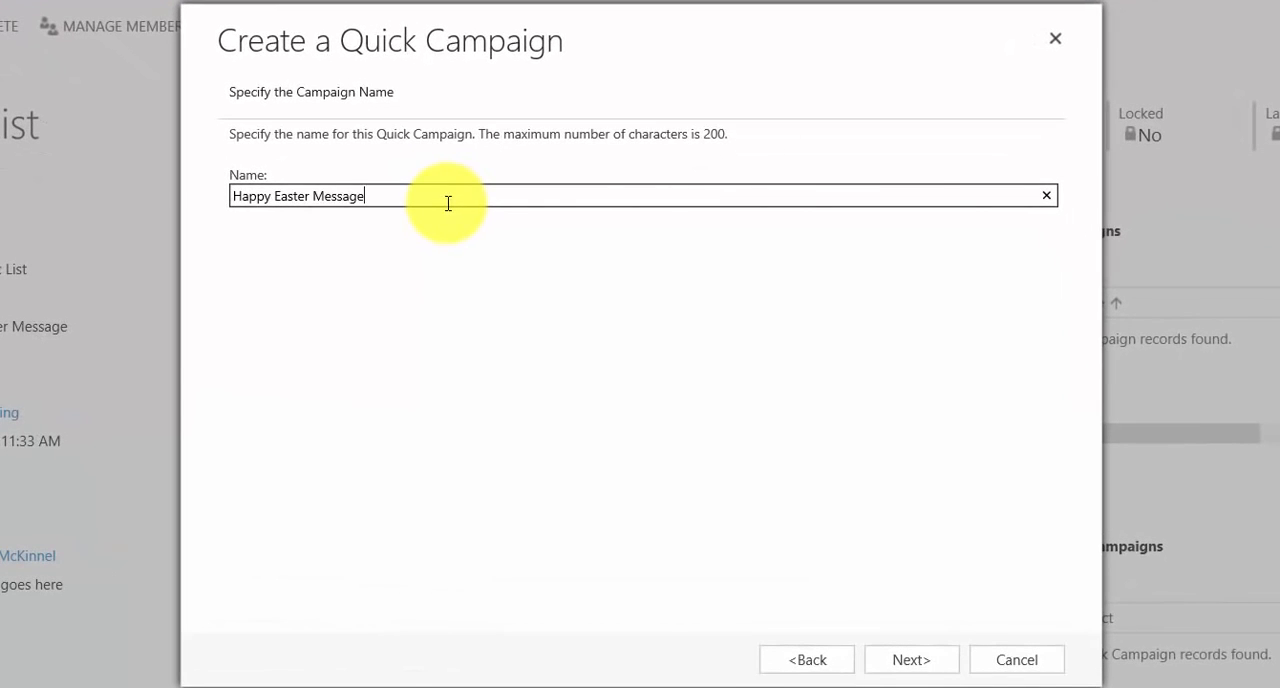
pyautogui.click(893, 665)
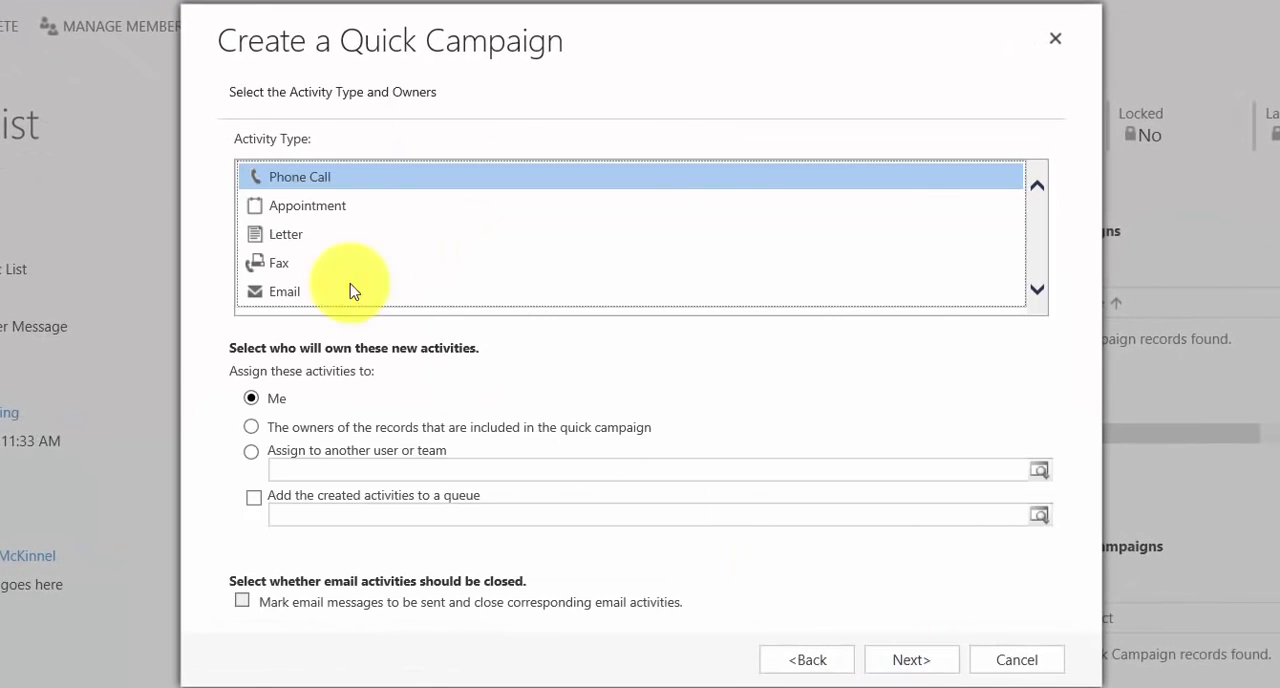
# Choose Phone Call as the activity type and assign the activities to the owners of the records included in the quick campaign
pyautogui.click(320, 183)
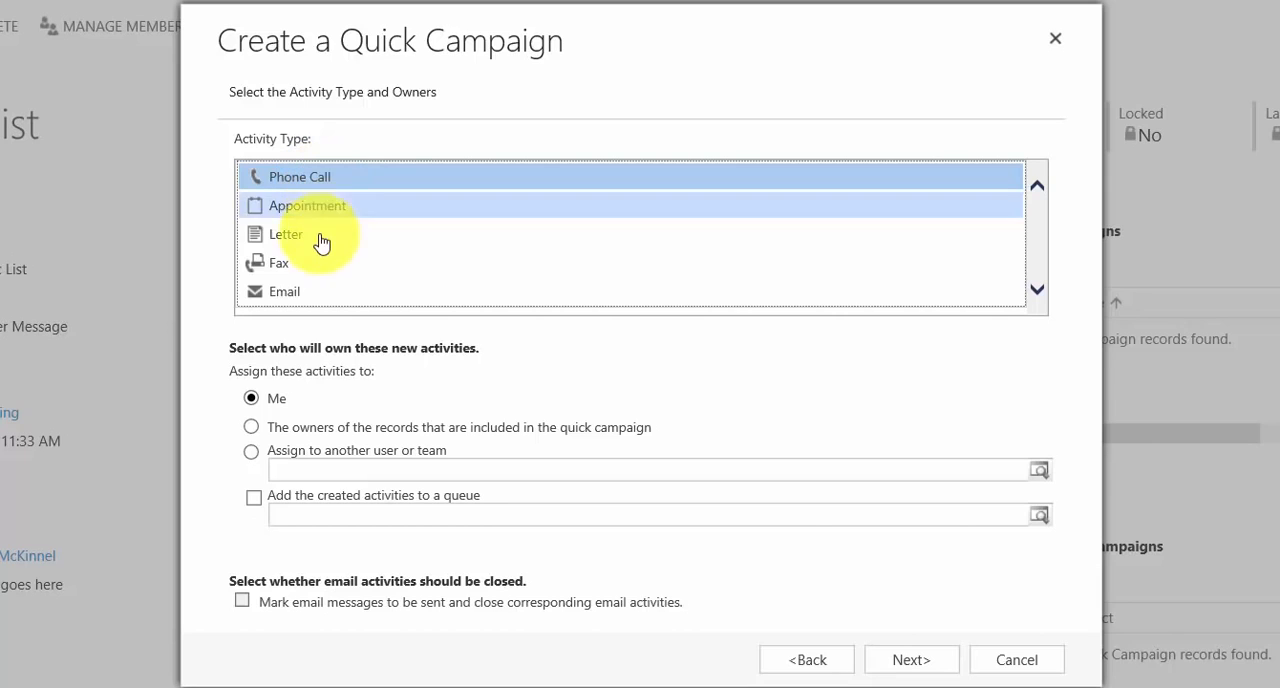
pyautogui.click(251, 428)
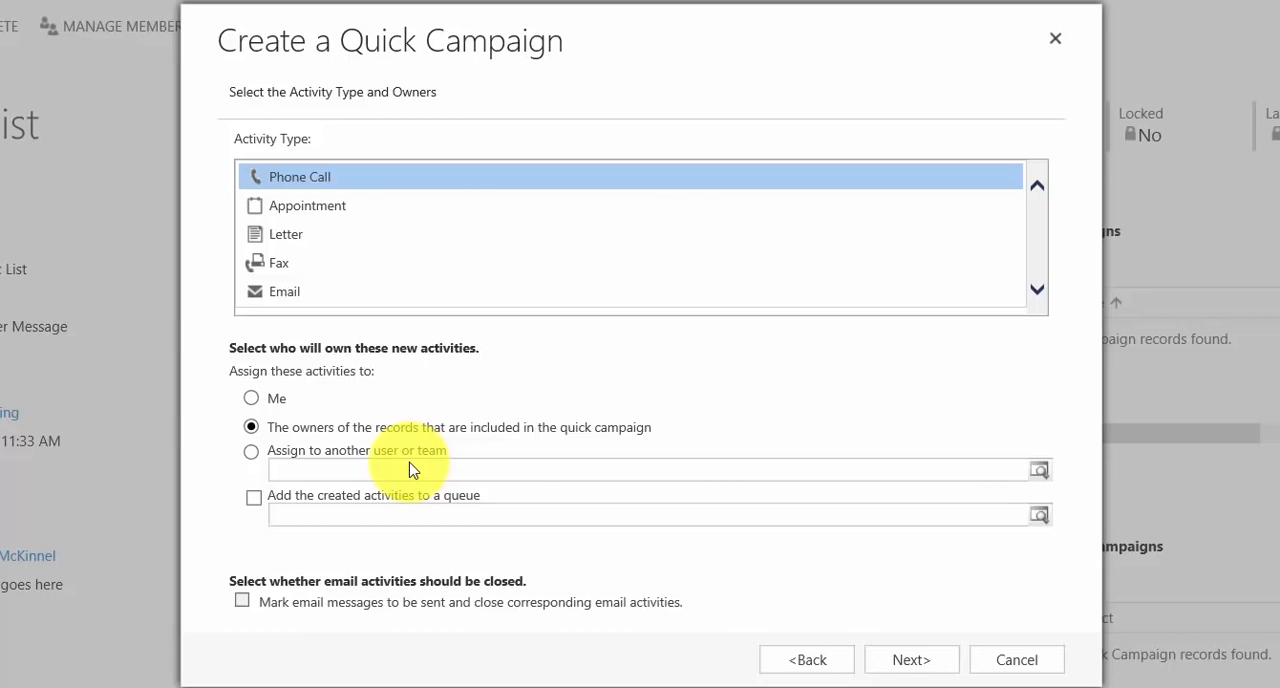
pyautogui.click(900, 660)
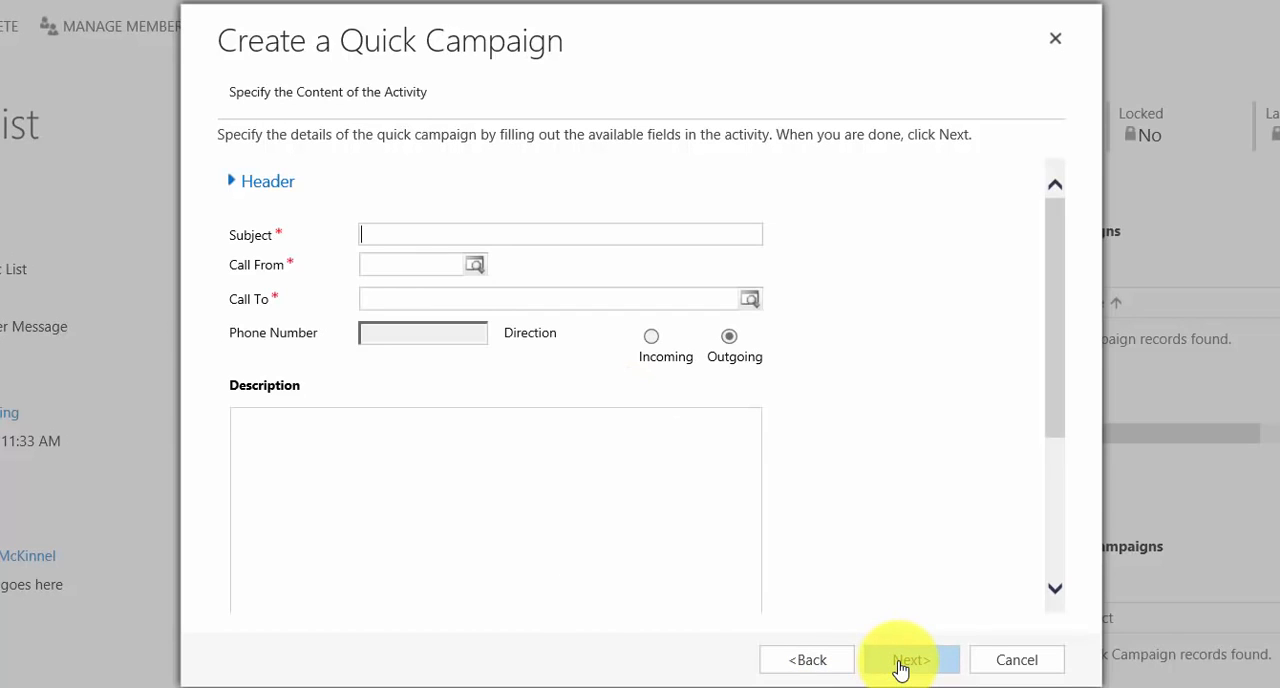
# Enter "Wish all prospect customerds a happy easter" as the phone call subject and create the quick campaign
pyautogui.click(411, 231)
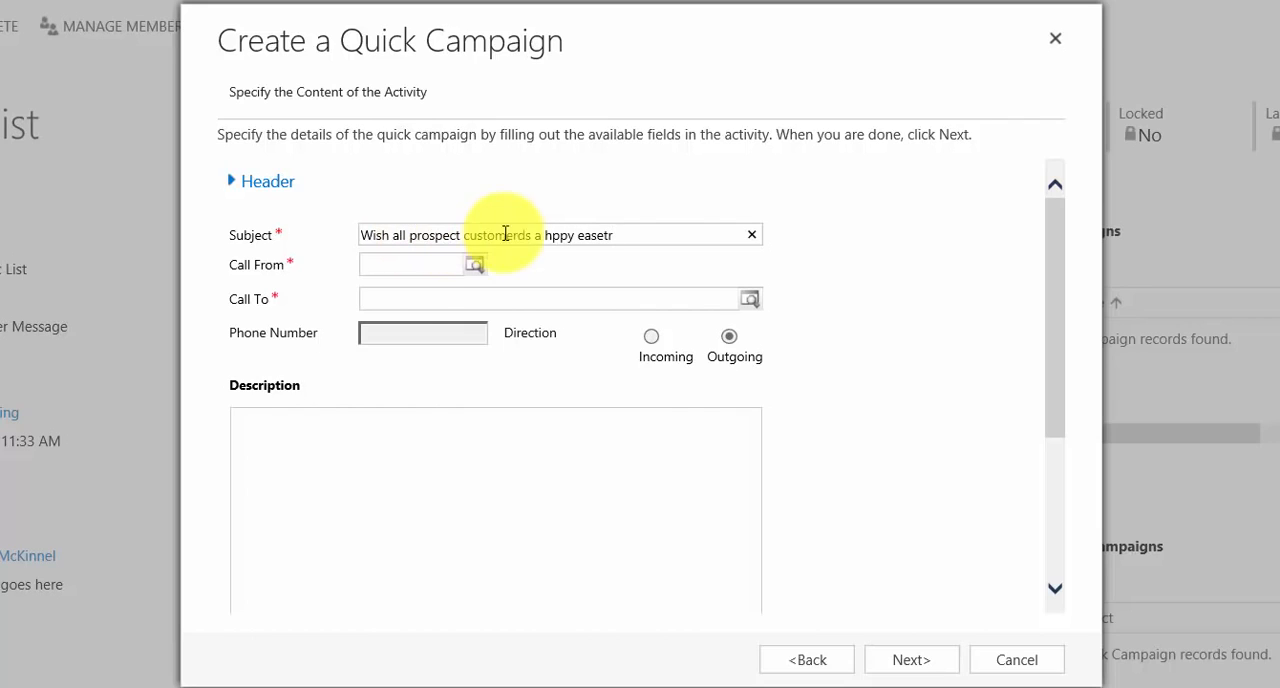
pyautogui.click(551, 235)
pyautogui.write('a')
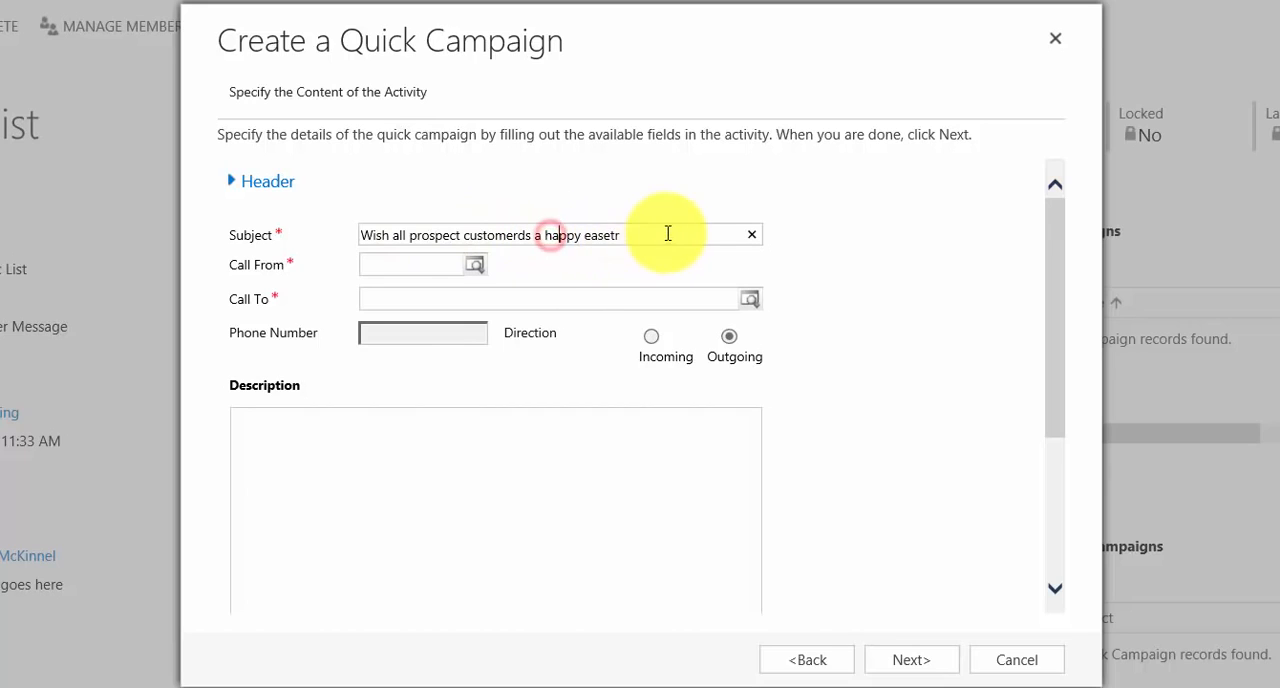
pyautogui.click(610, 236)
pyautogui.press('BackSpace')
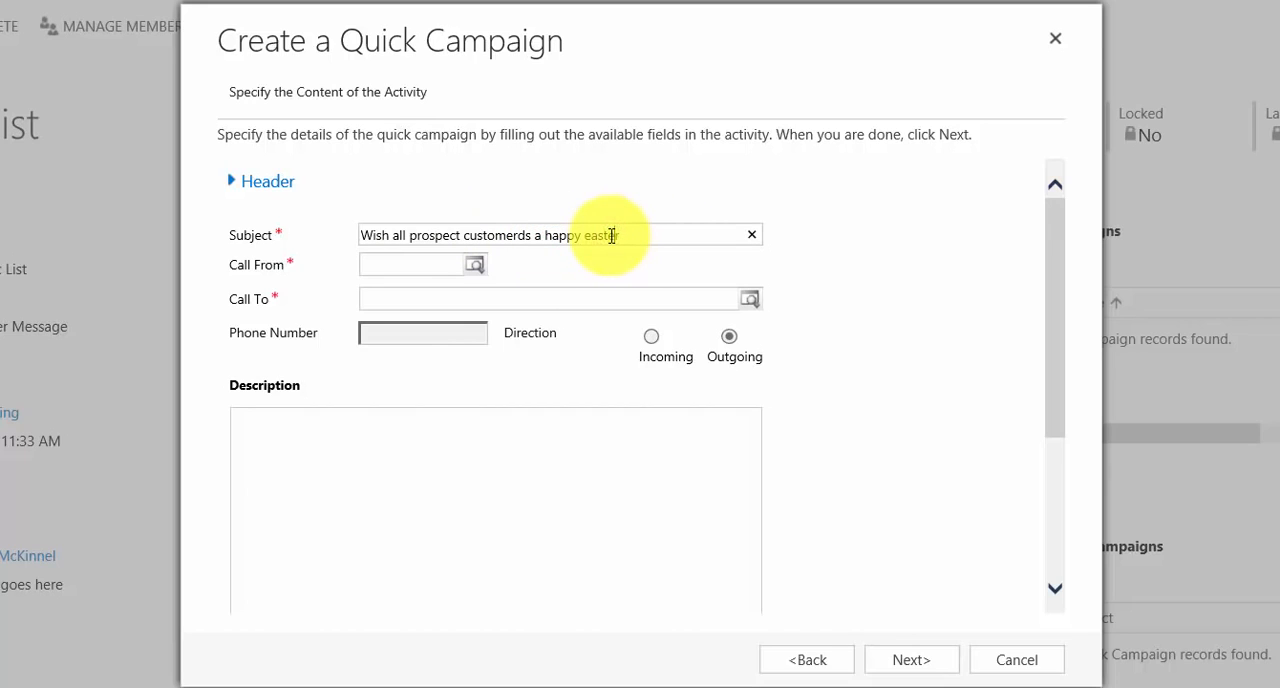
pyautogui.write('e')
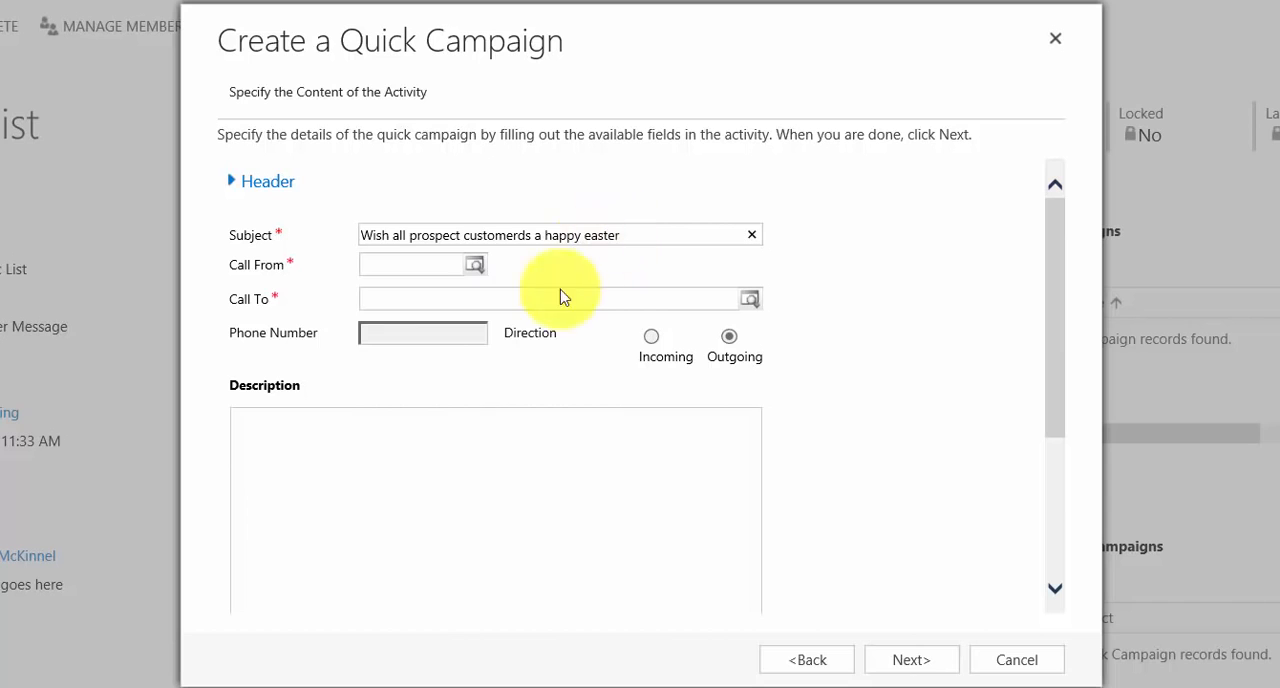
pyautogui.click(906, 662)
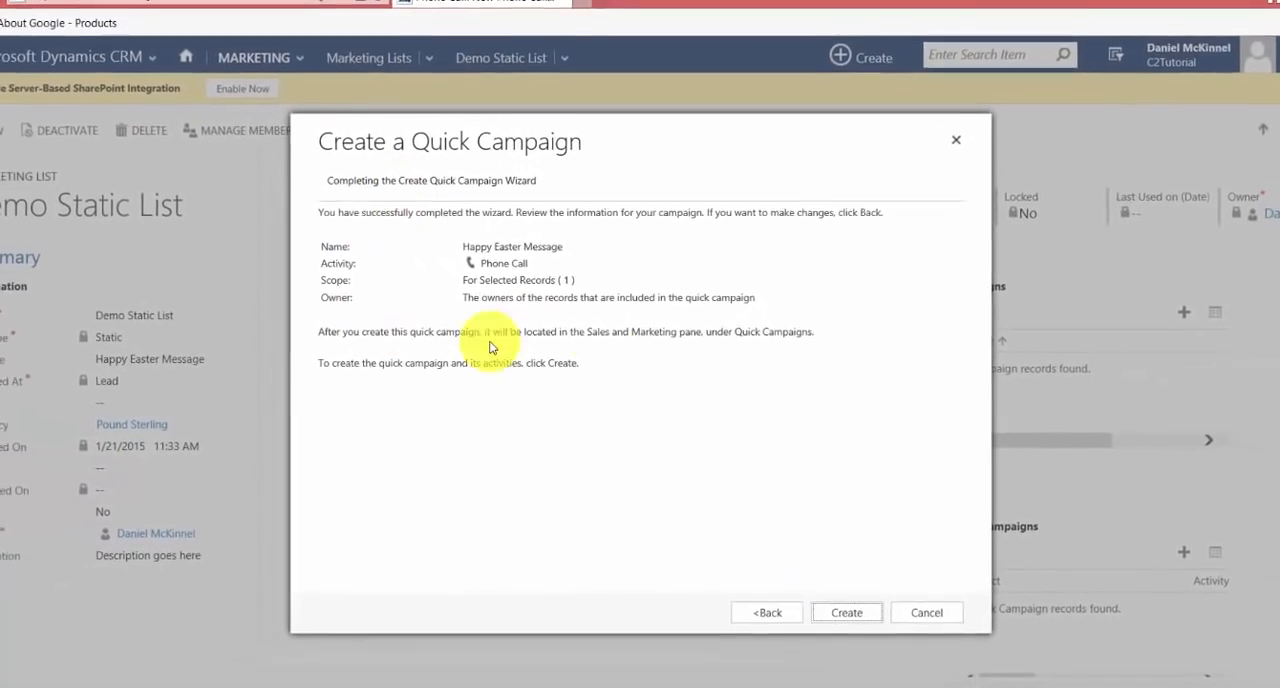
pyautogui.click(846, 612)
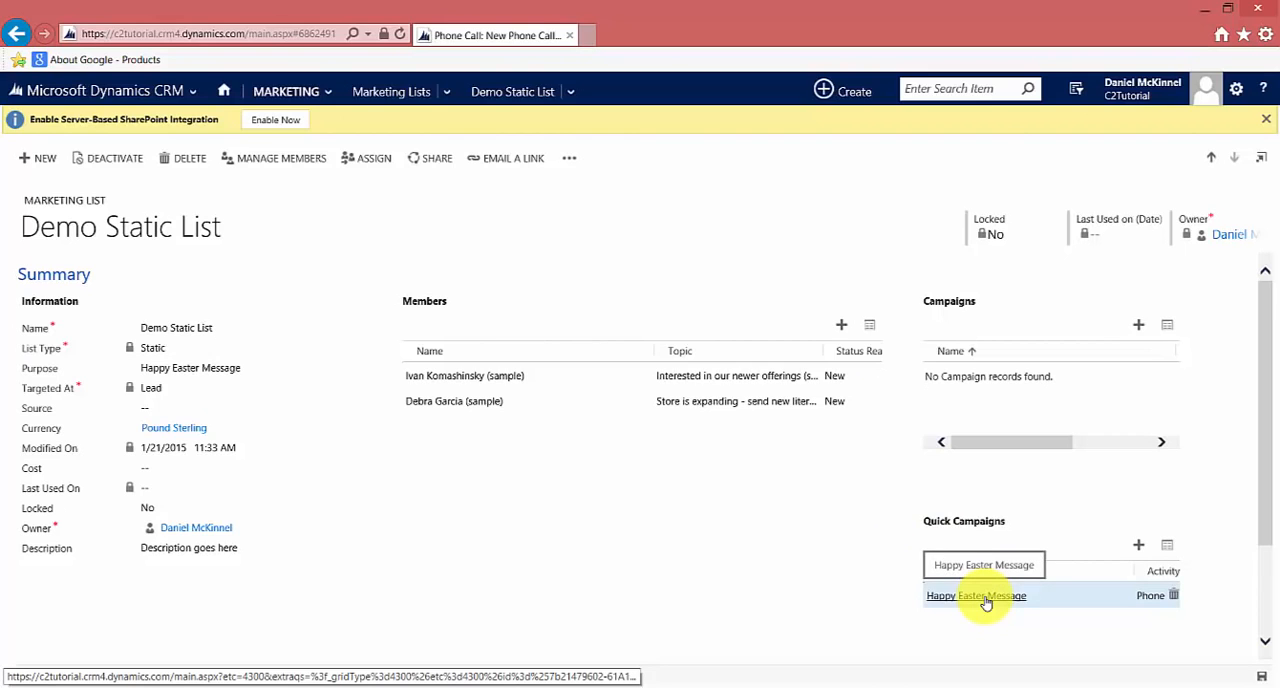
# Return to the active marketing lists and open Demo Dynamic List
pyautogui.click(298, 90)
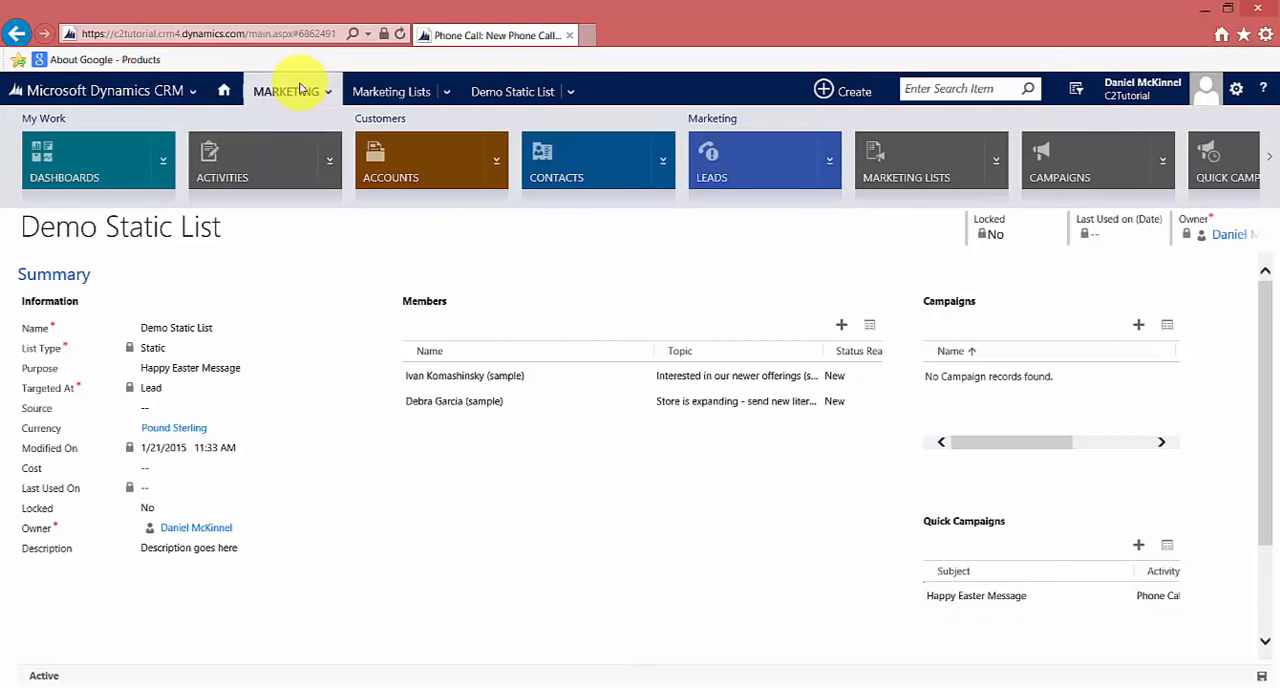
pyautogui.click(286, 252)
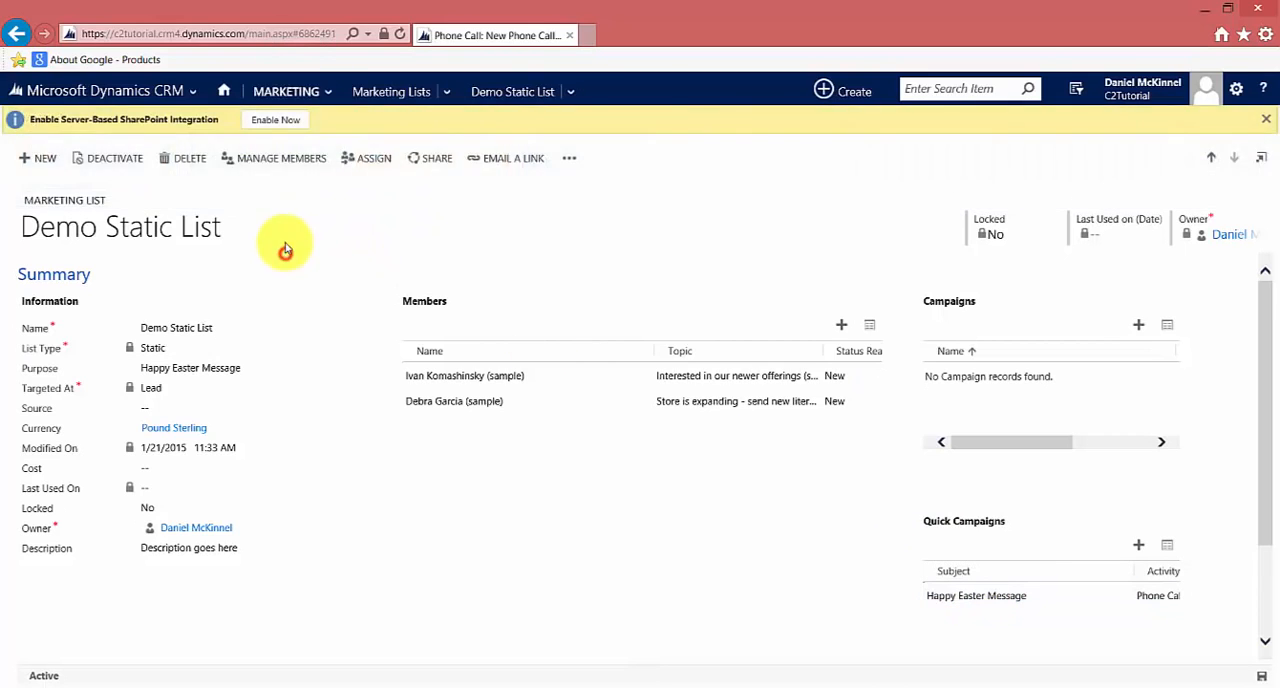
pyautogui.click(286, 98)
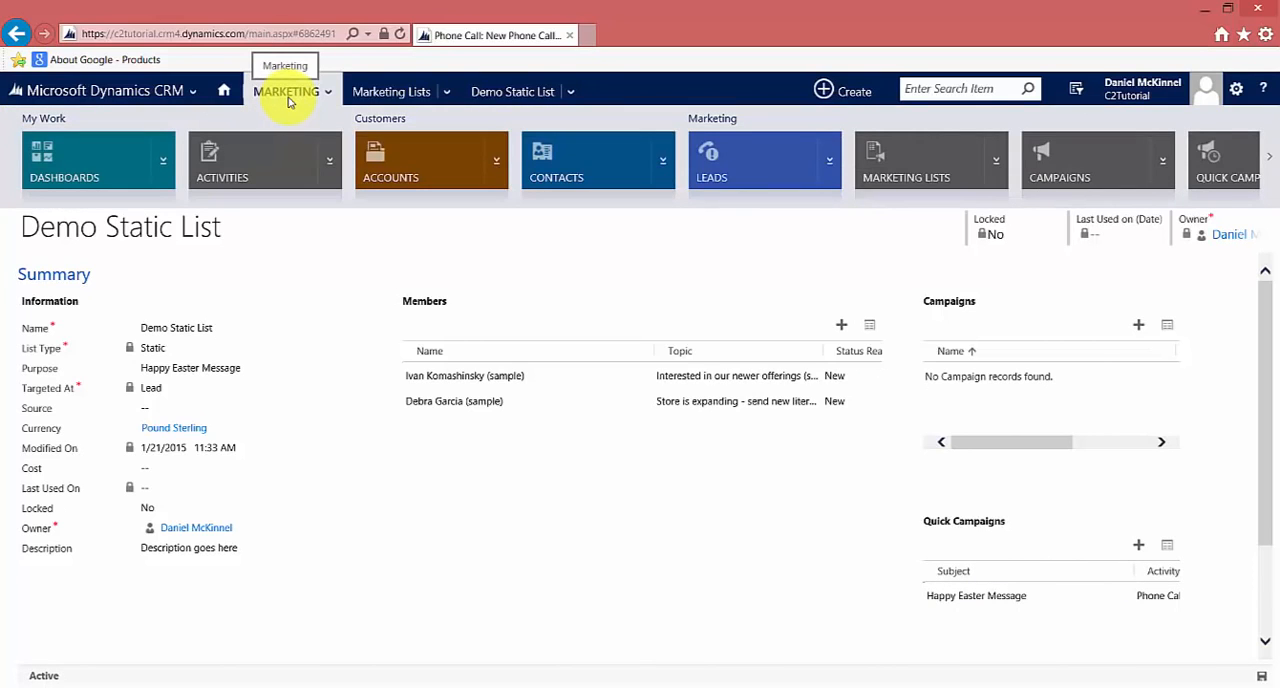
pyautogui.click(895, 163)
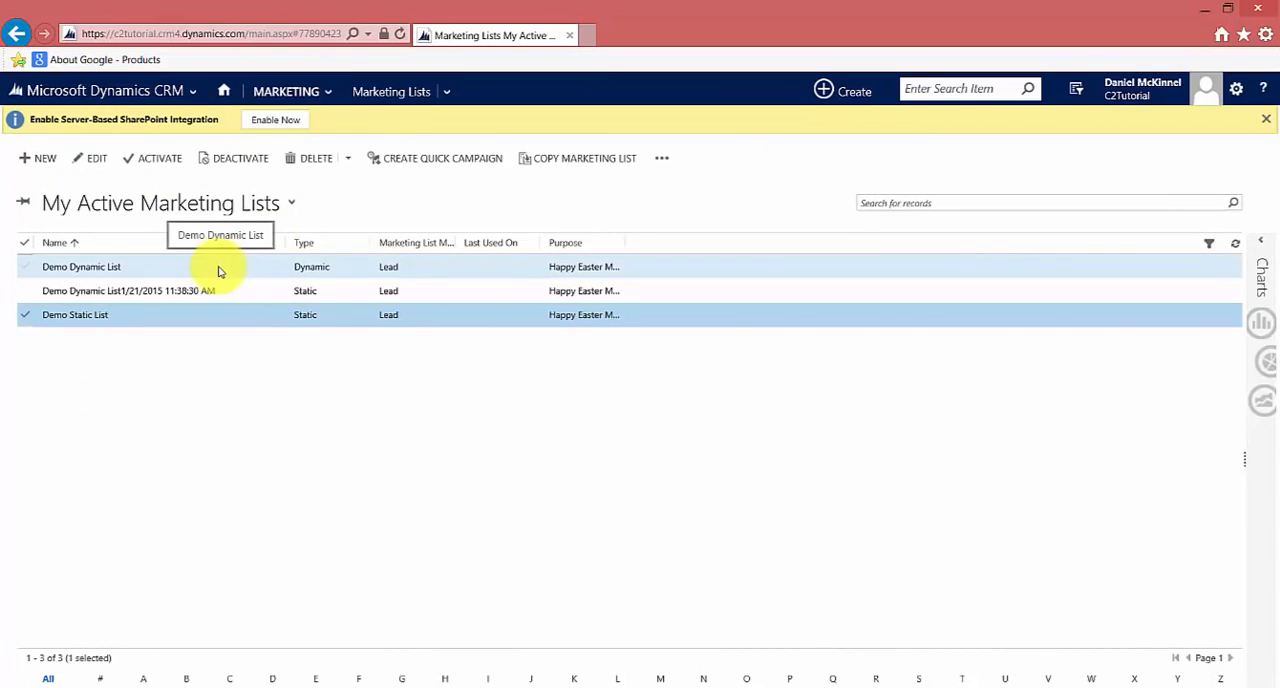
pyautogui.click(176, 266)
pyautogui.doubleClick(193, 272)
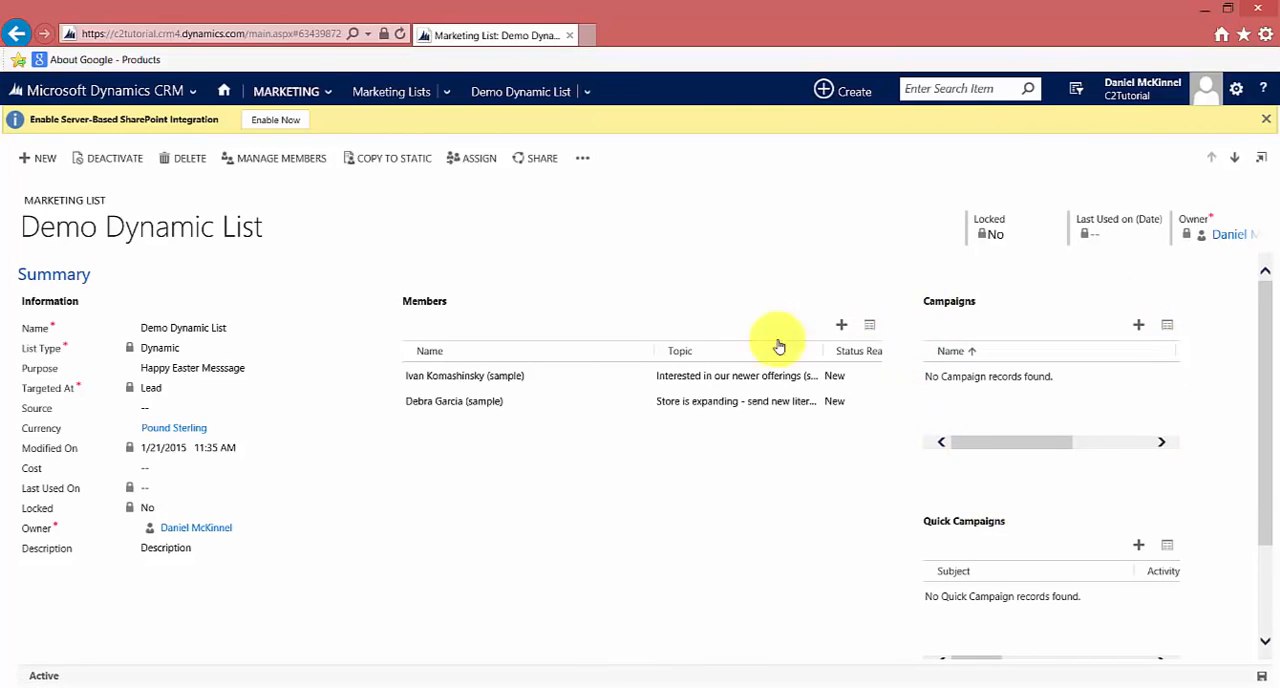
# Add Demo Dynamic List to the existing Event campaign template (sample), choosing to add it to the campaign only
pyautogui.click(1142, 324)
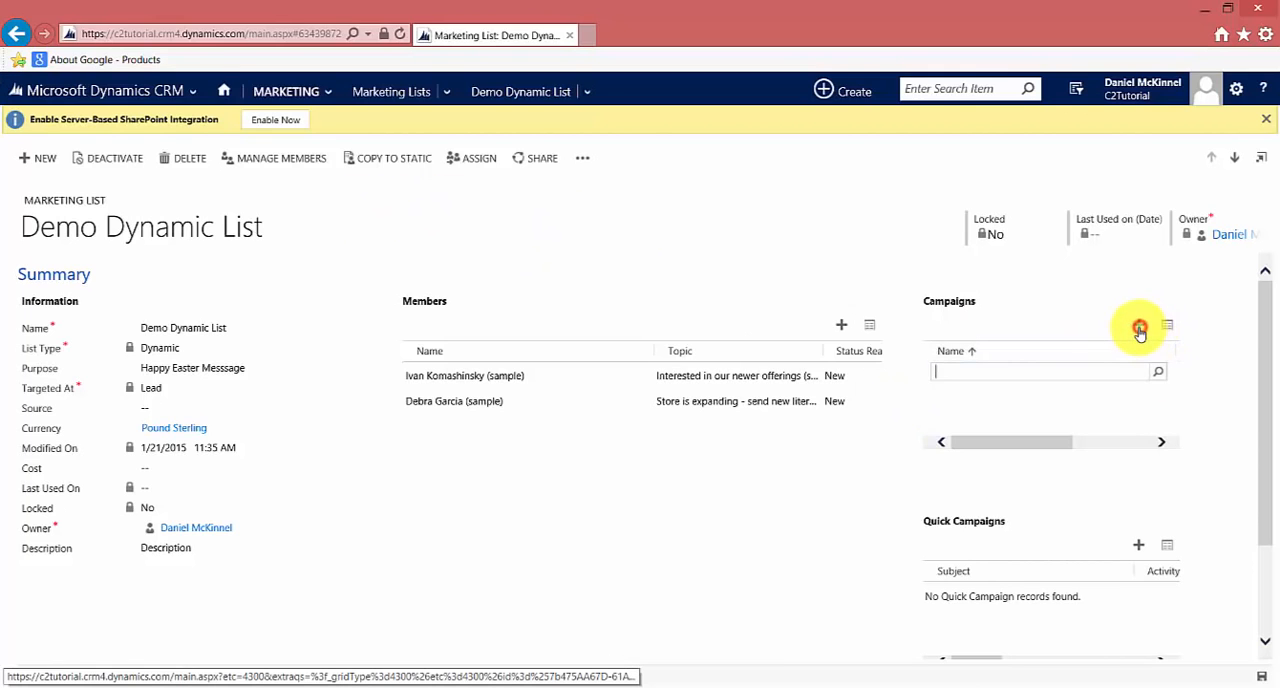
pyautogui.click(1157, 371)
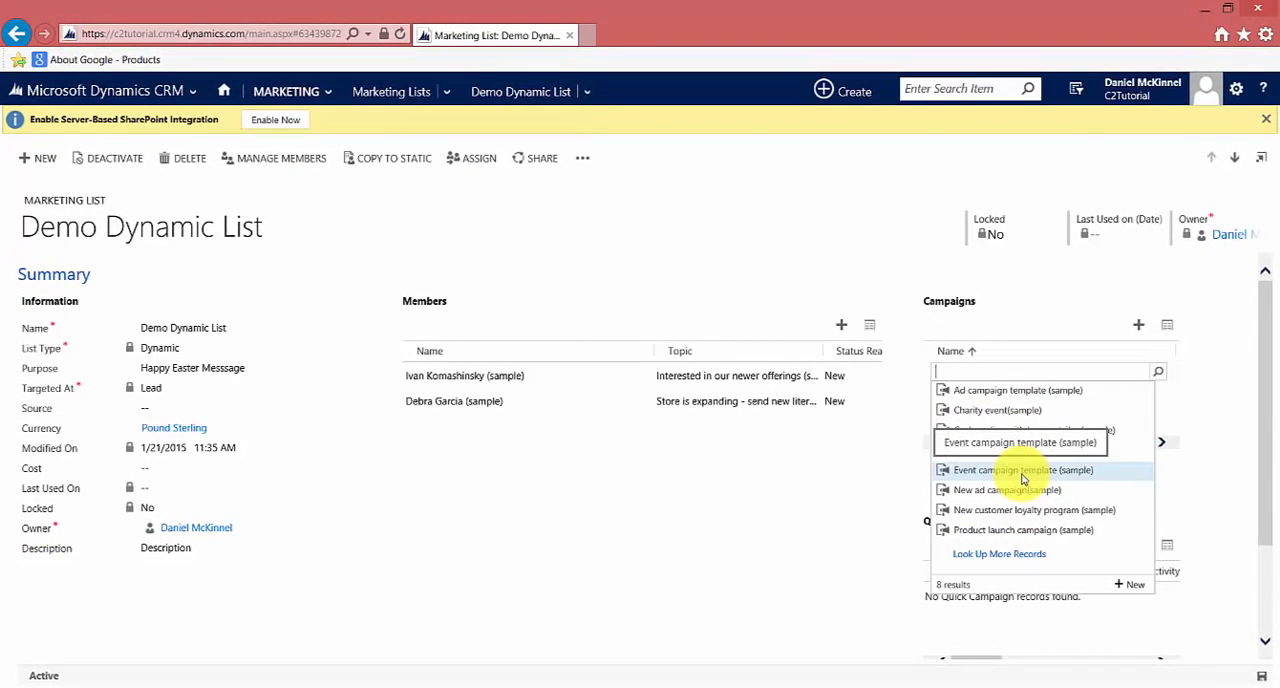
pyautogui.click(1022, 475)
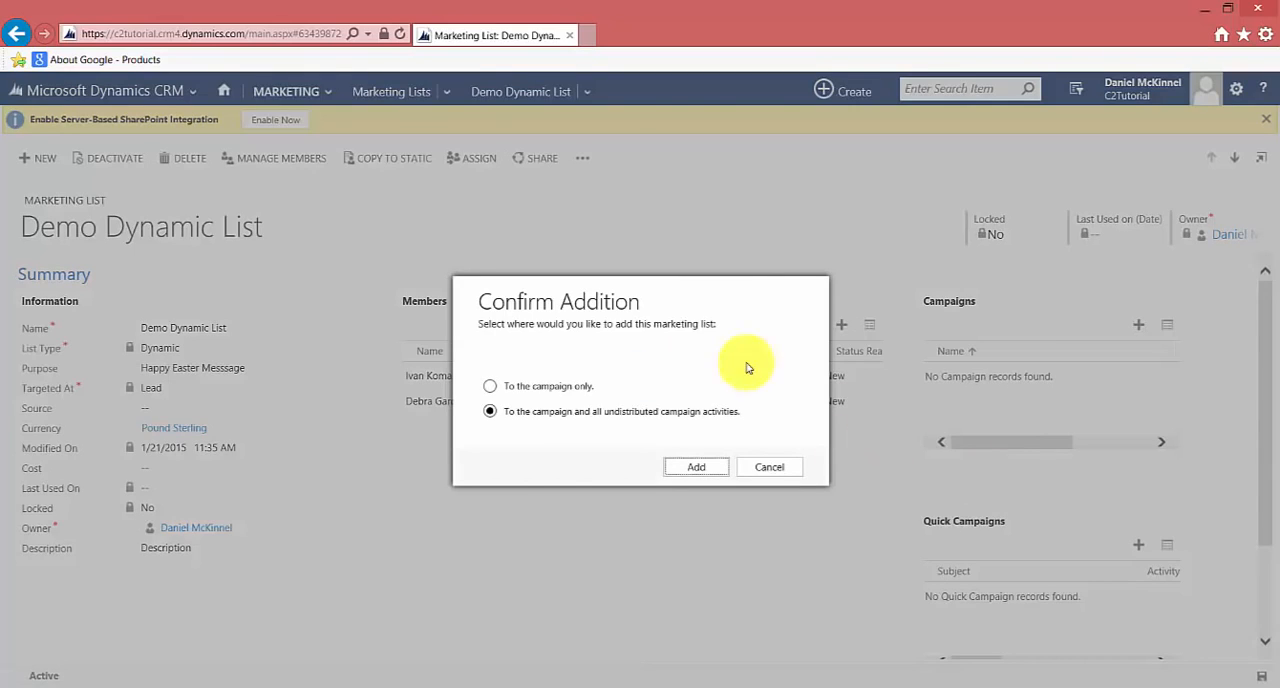
pyautogui.click(560, 387)
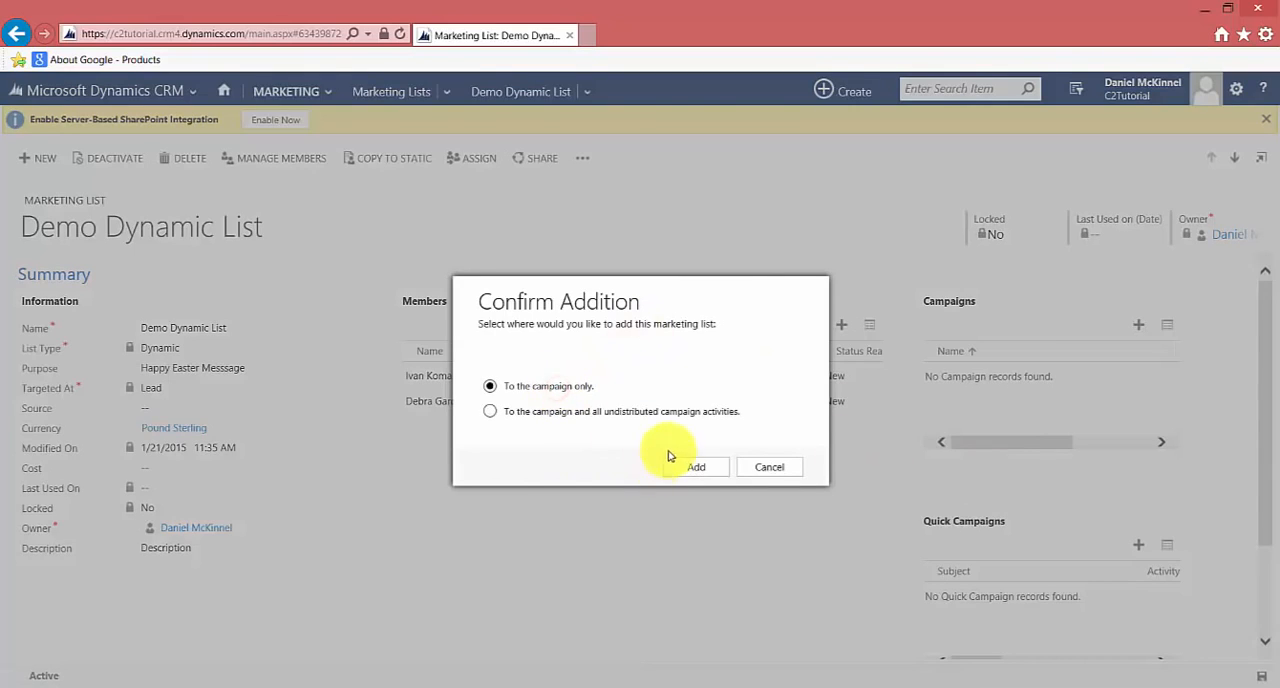
pyautogui.click(700, 468)
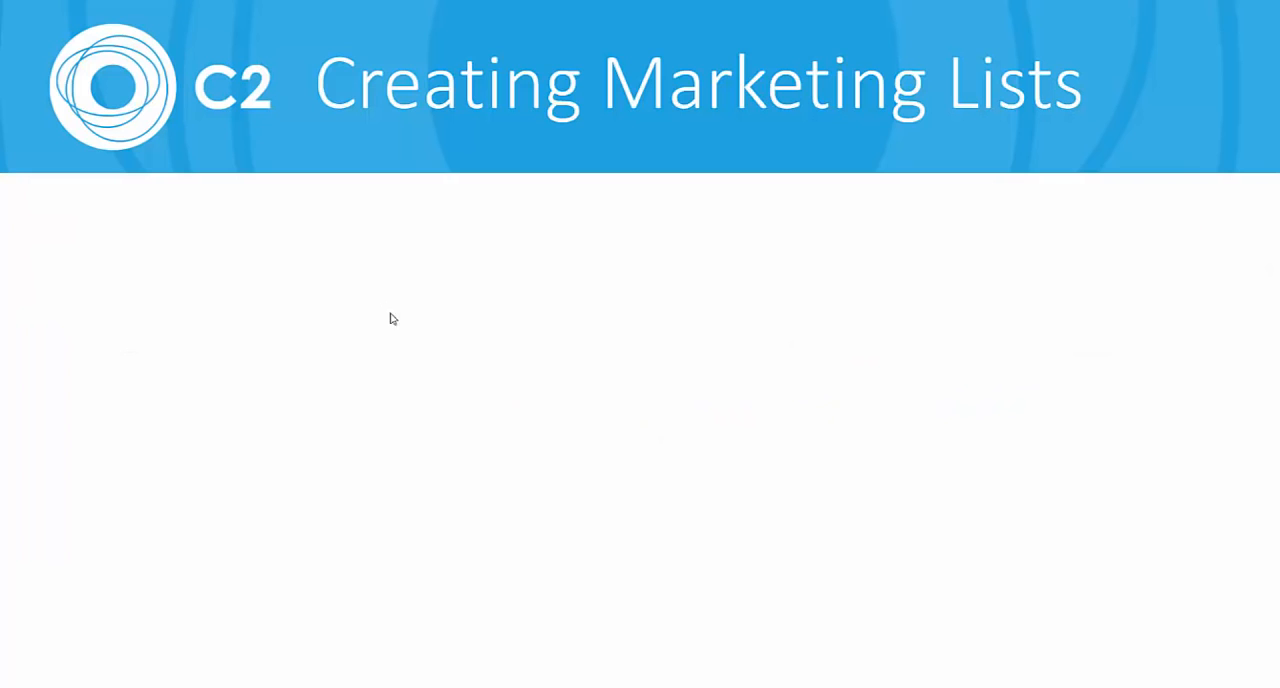
pyautogui.click(403, 343)
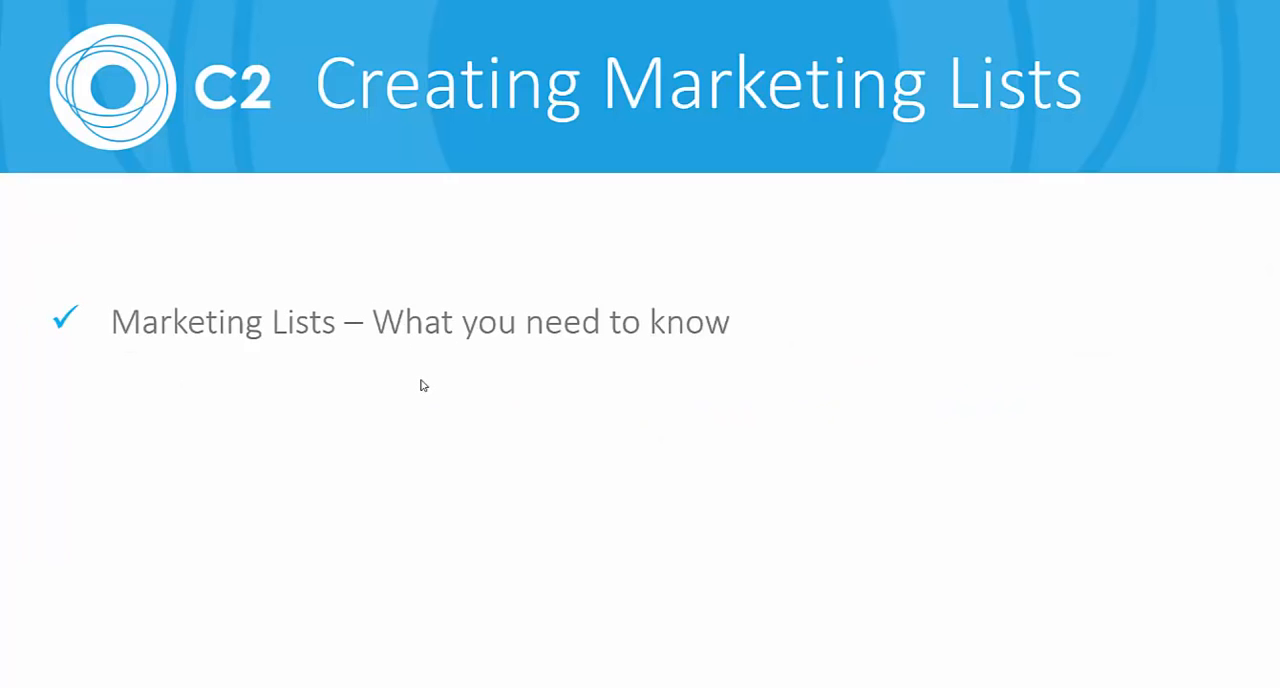
pyautogui.click(421, 385)
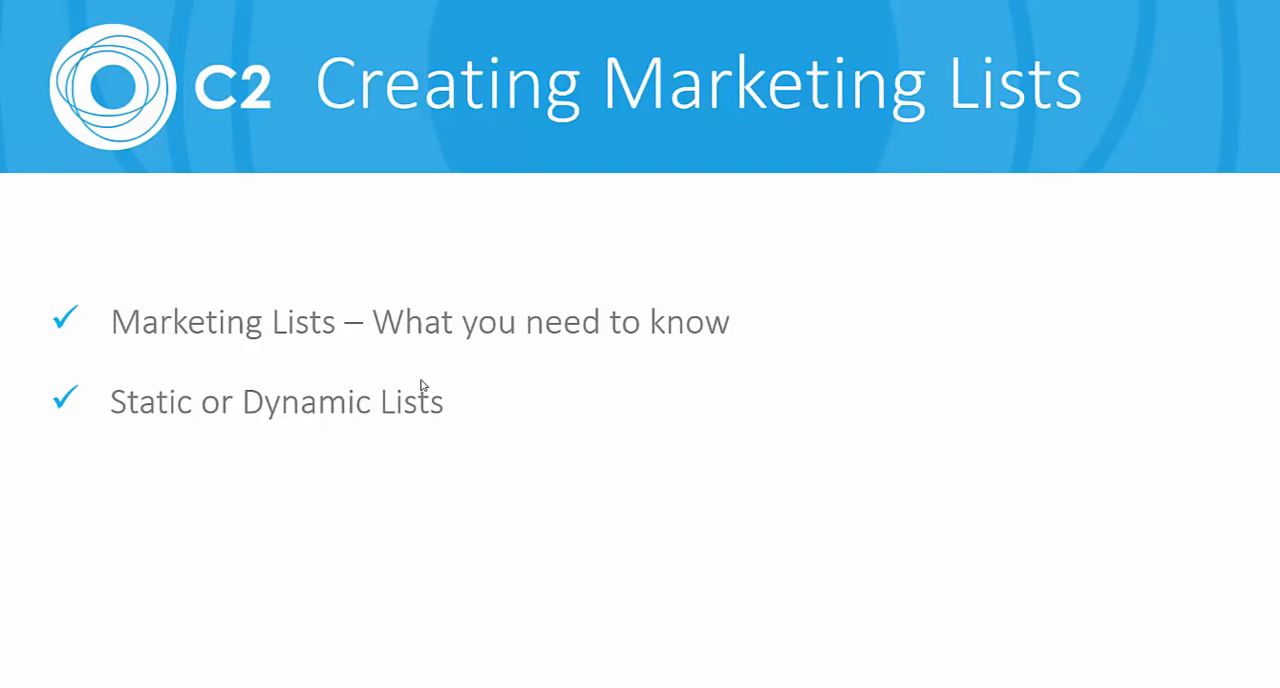
pyautogui.click(421, 385)
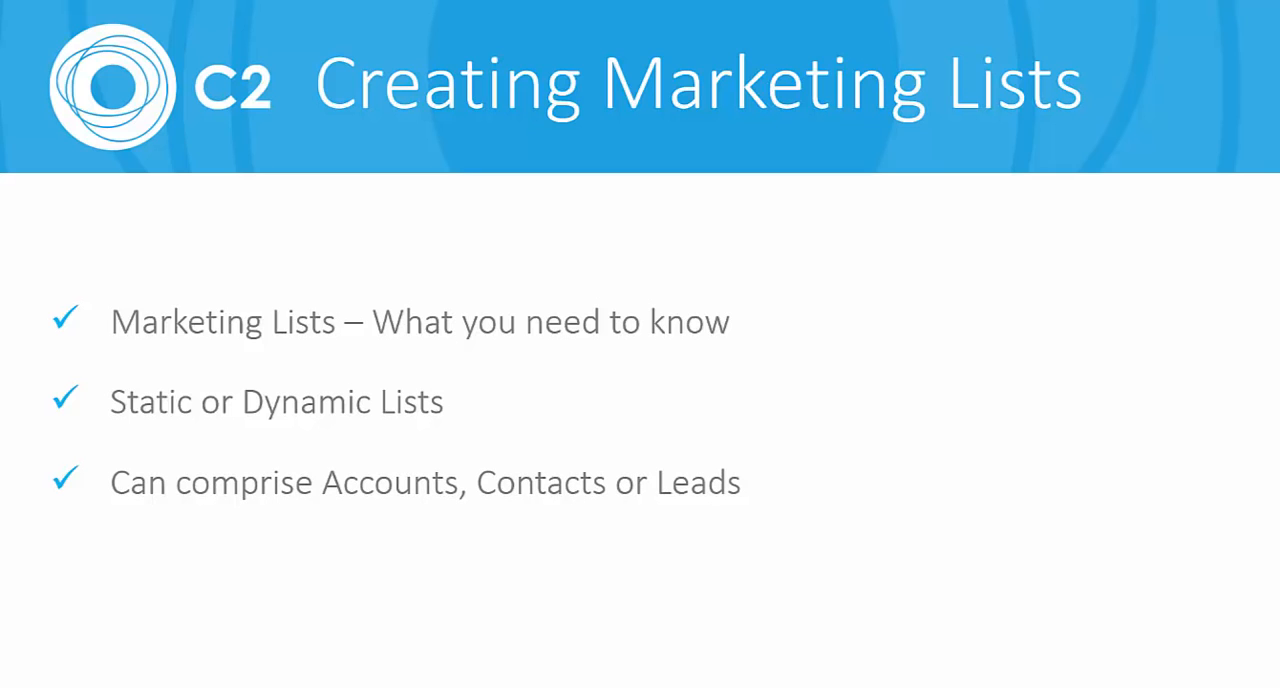
pyautogui.press('Right')
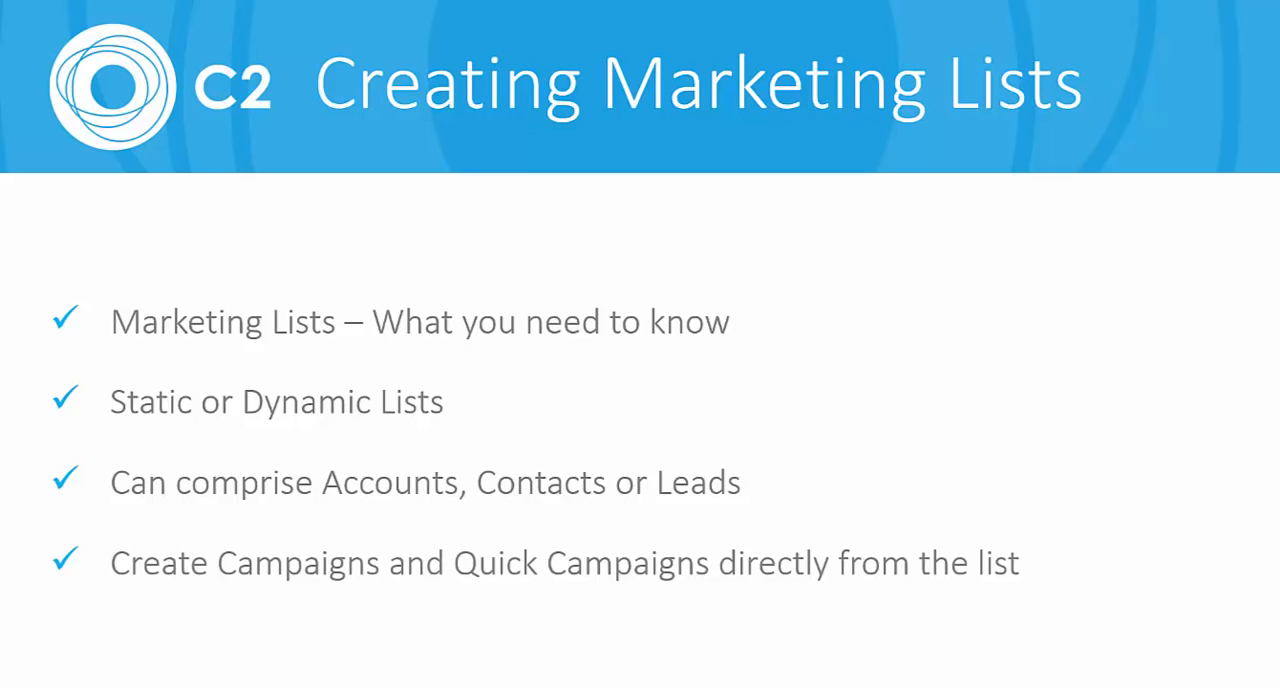